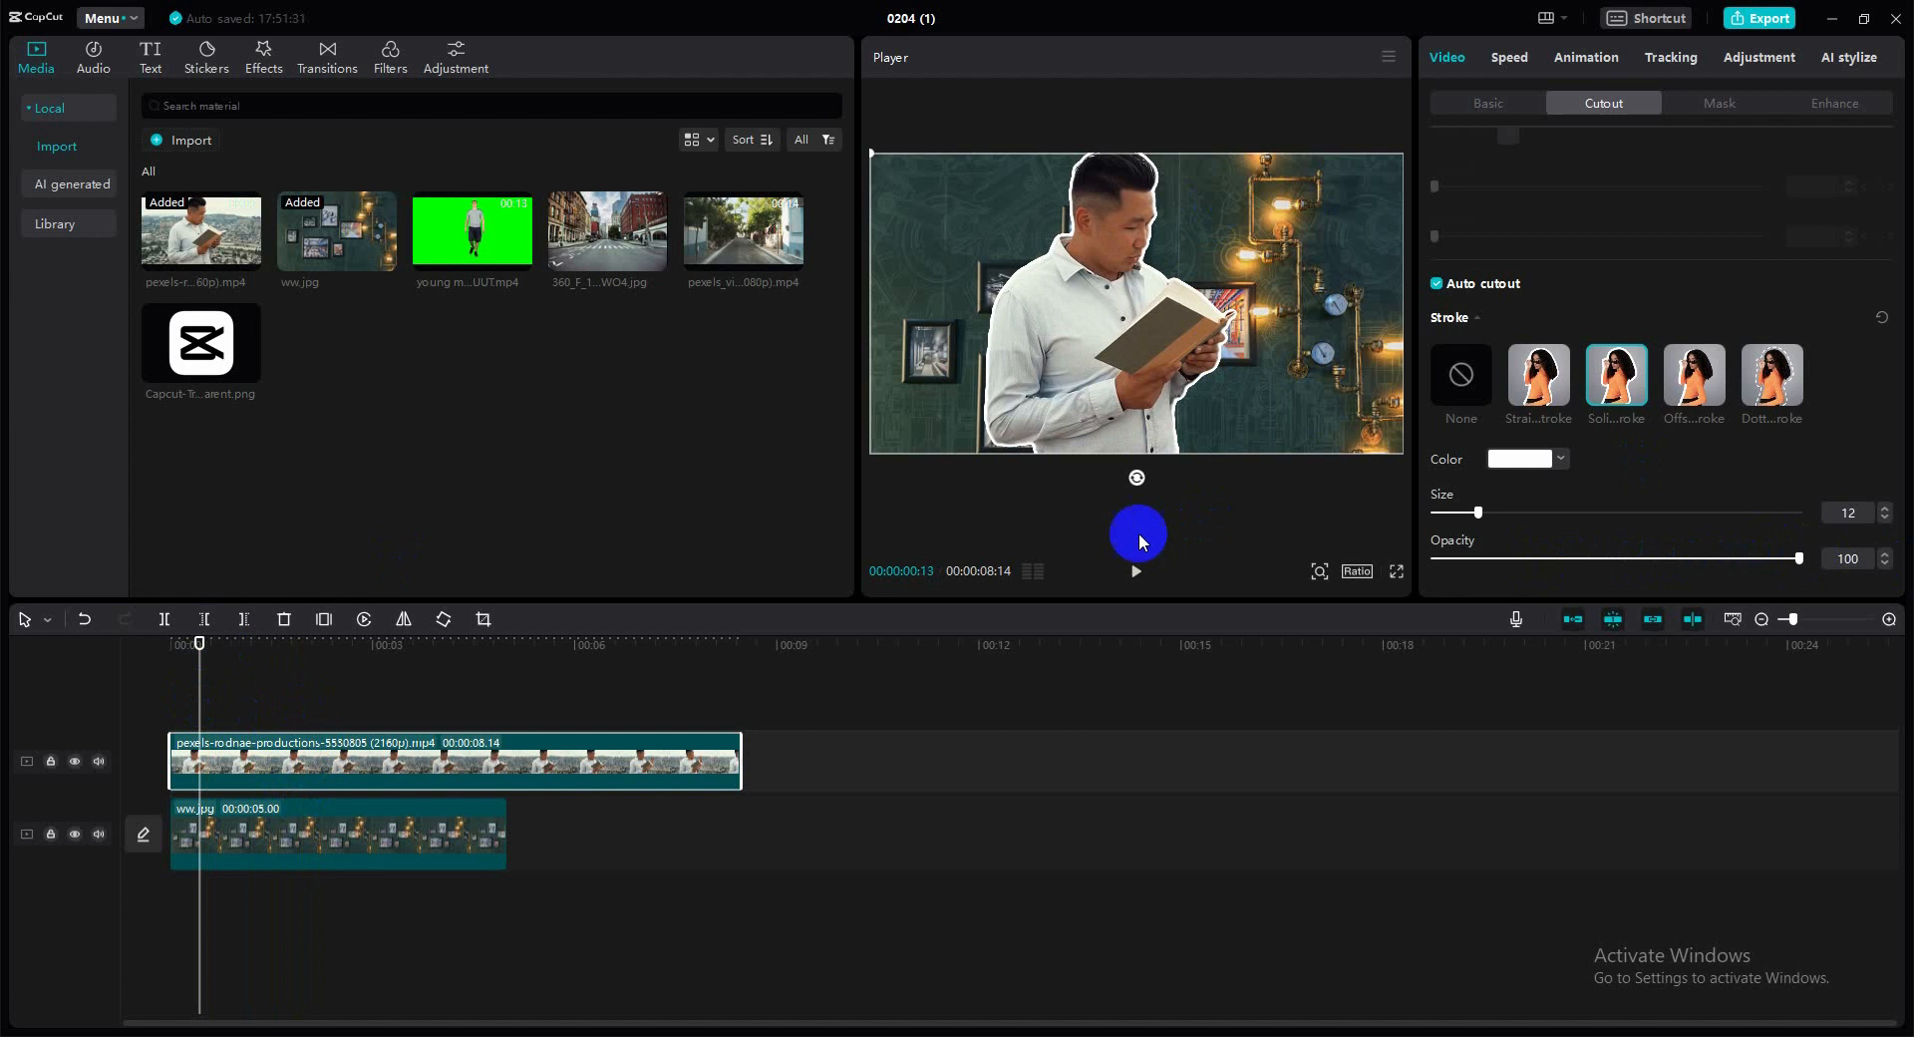
- Scale the walking-man clip to 74%, lower it to Y -236 over the street background, and play the composite
left_click(1135, 572)
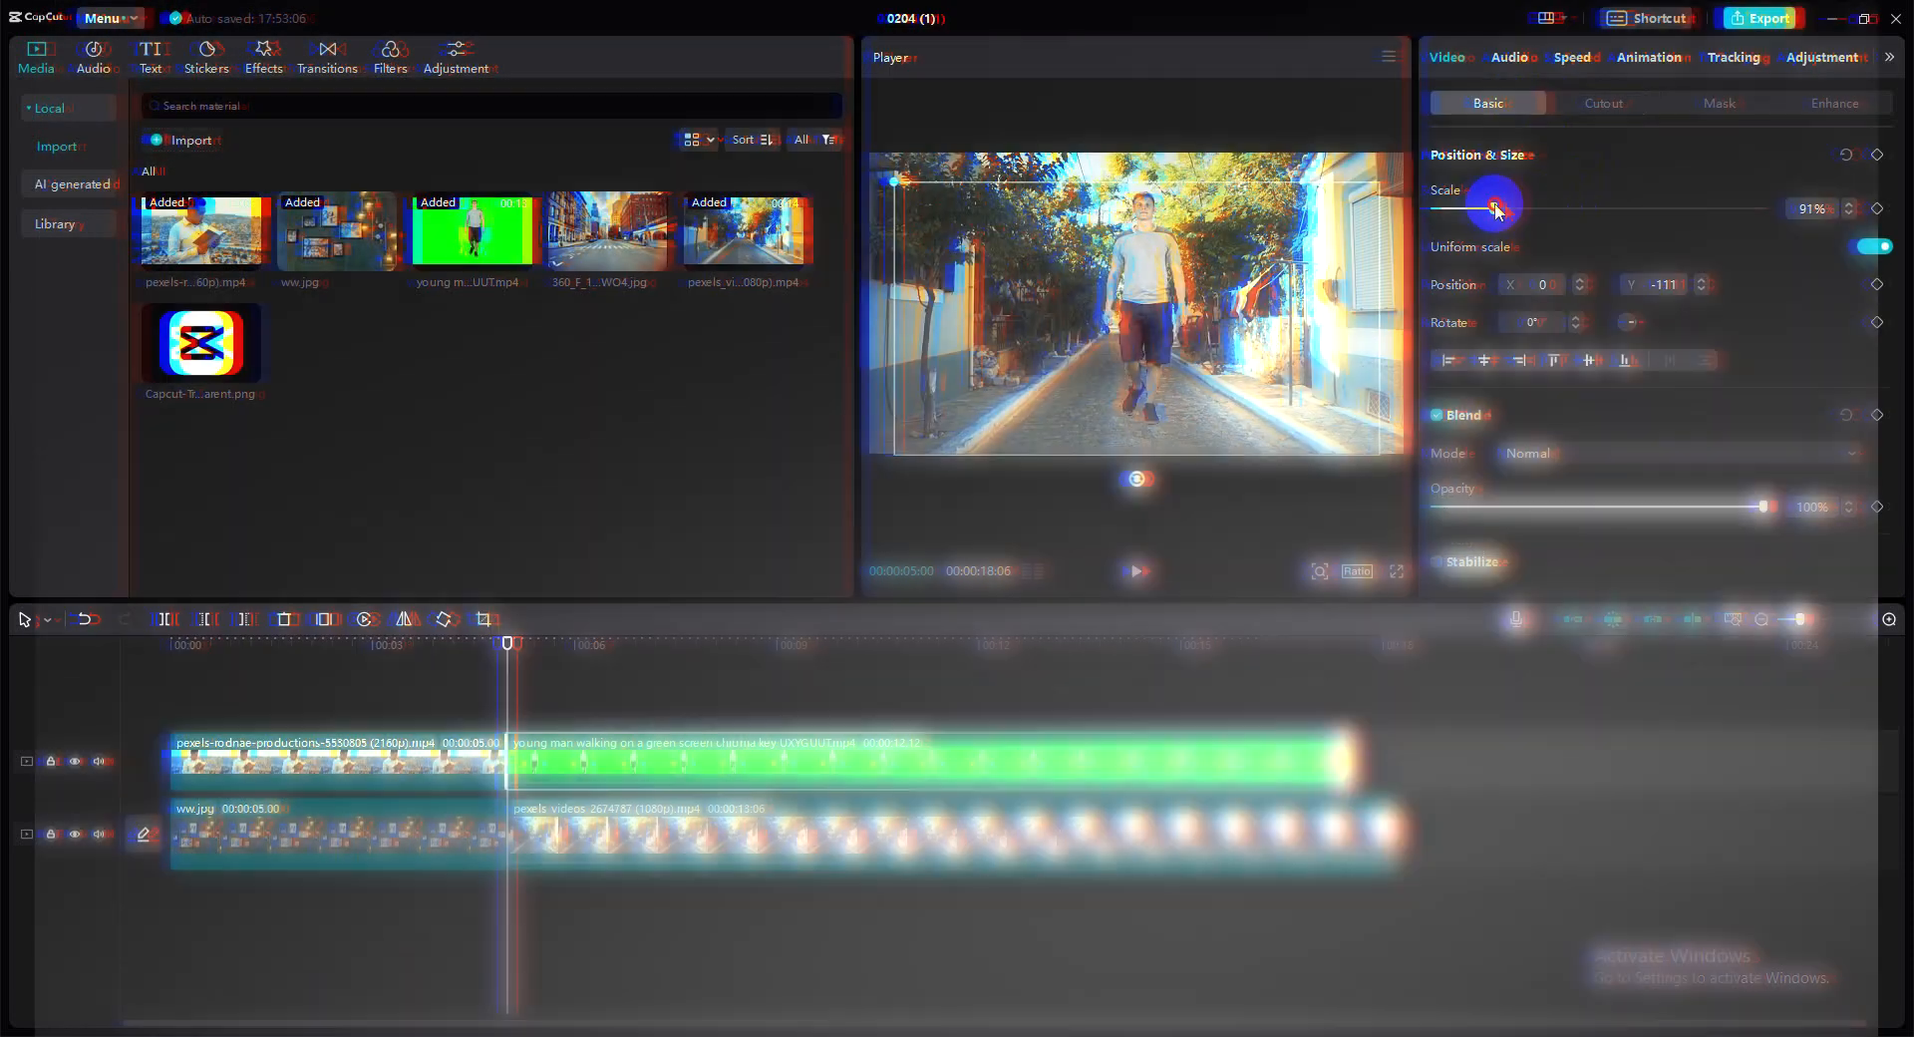
left_click_drag(1495, 209, 1482, 209)
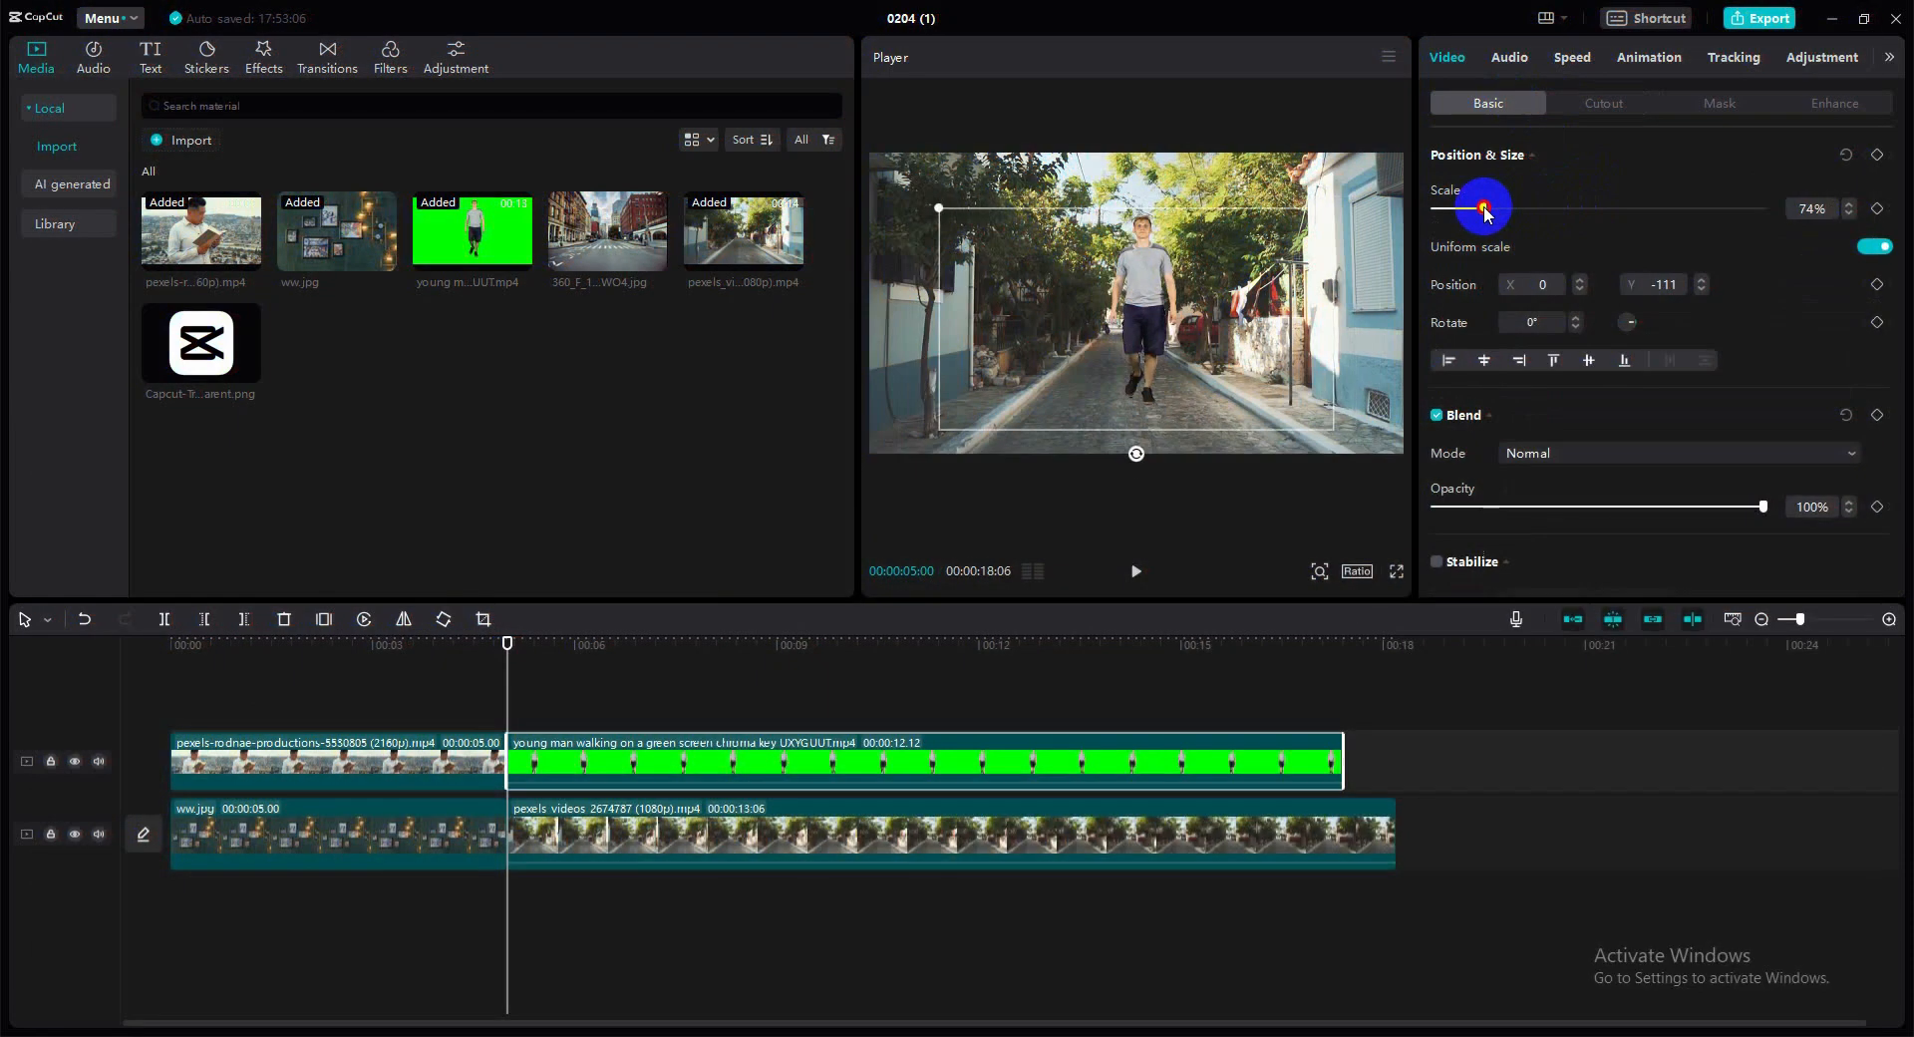
left_click_drag(1154, 302, 1151, 319)
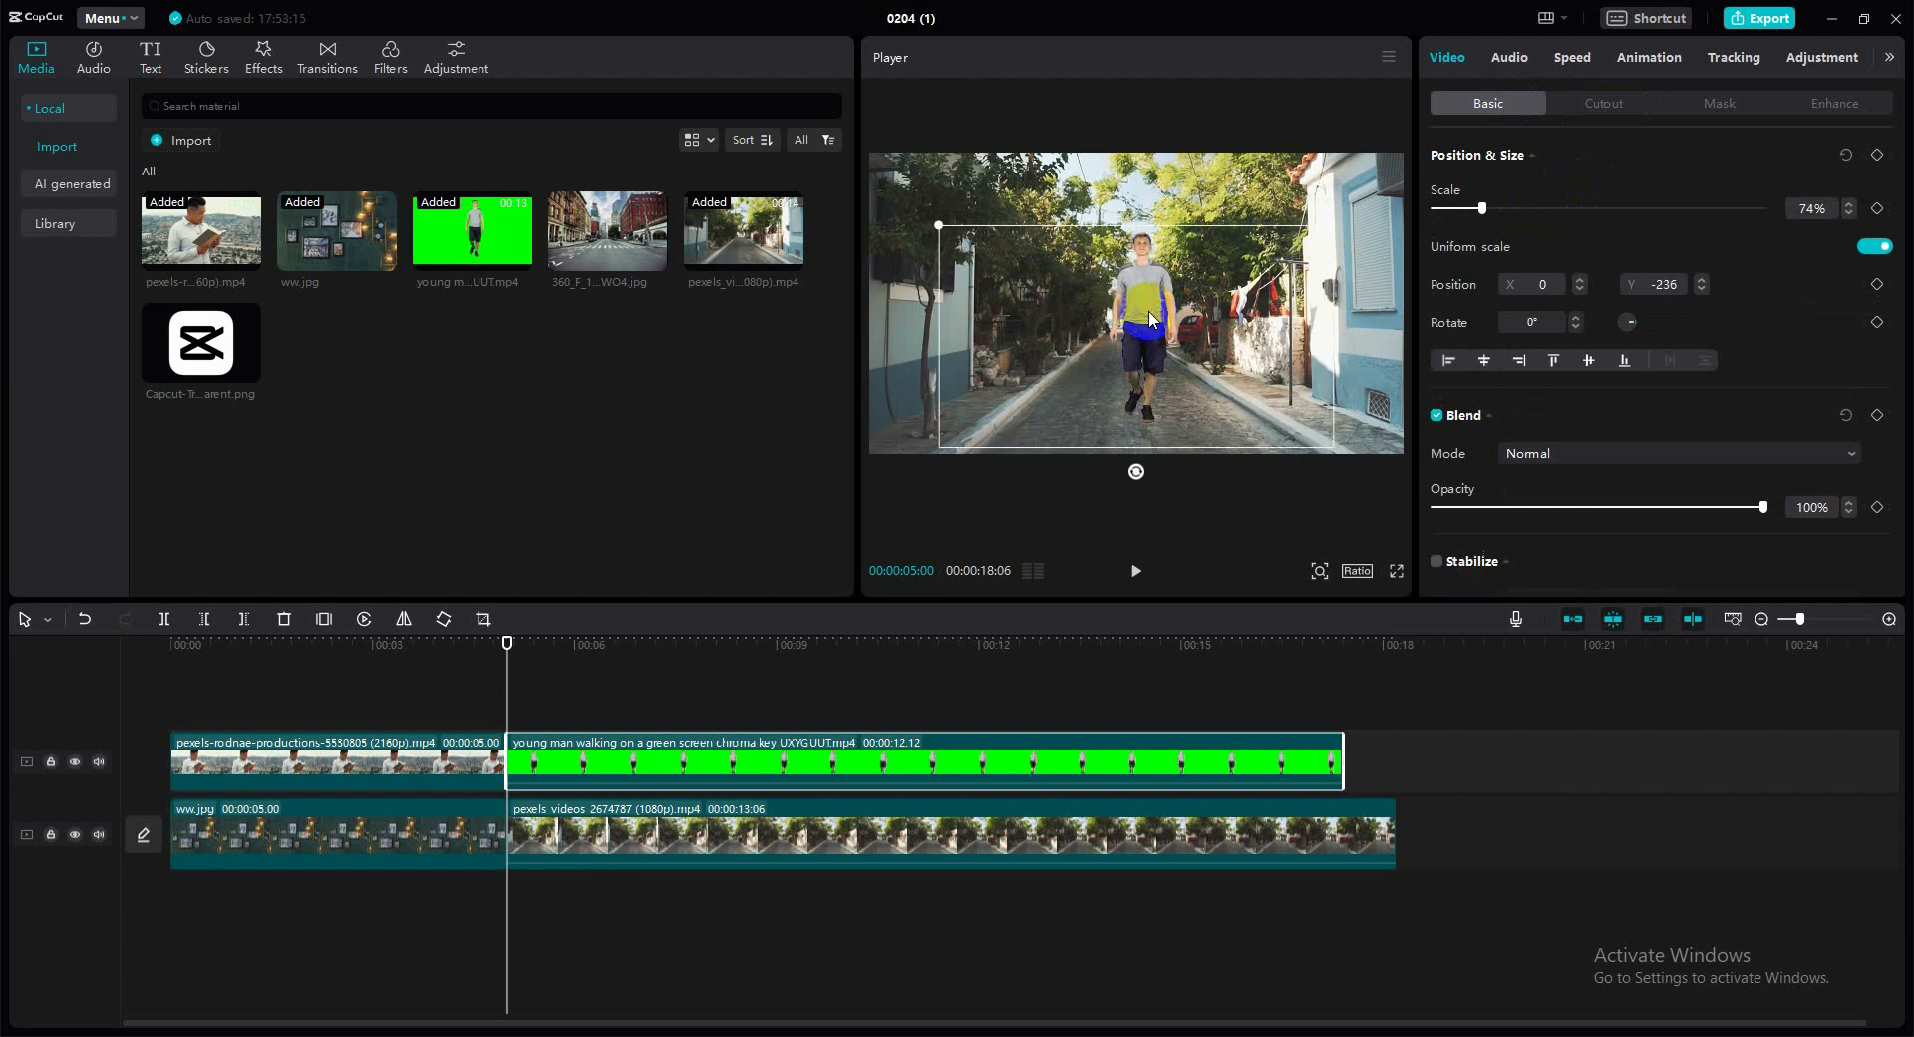
left_click(1139, 570)
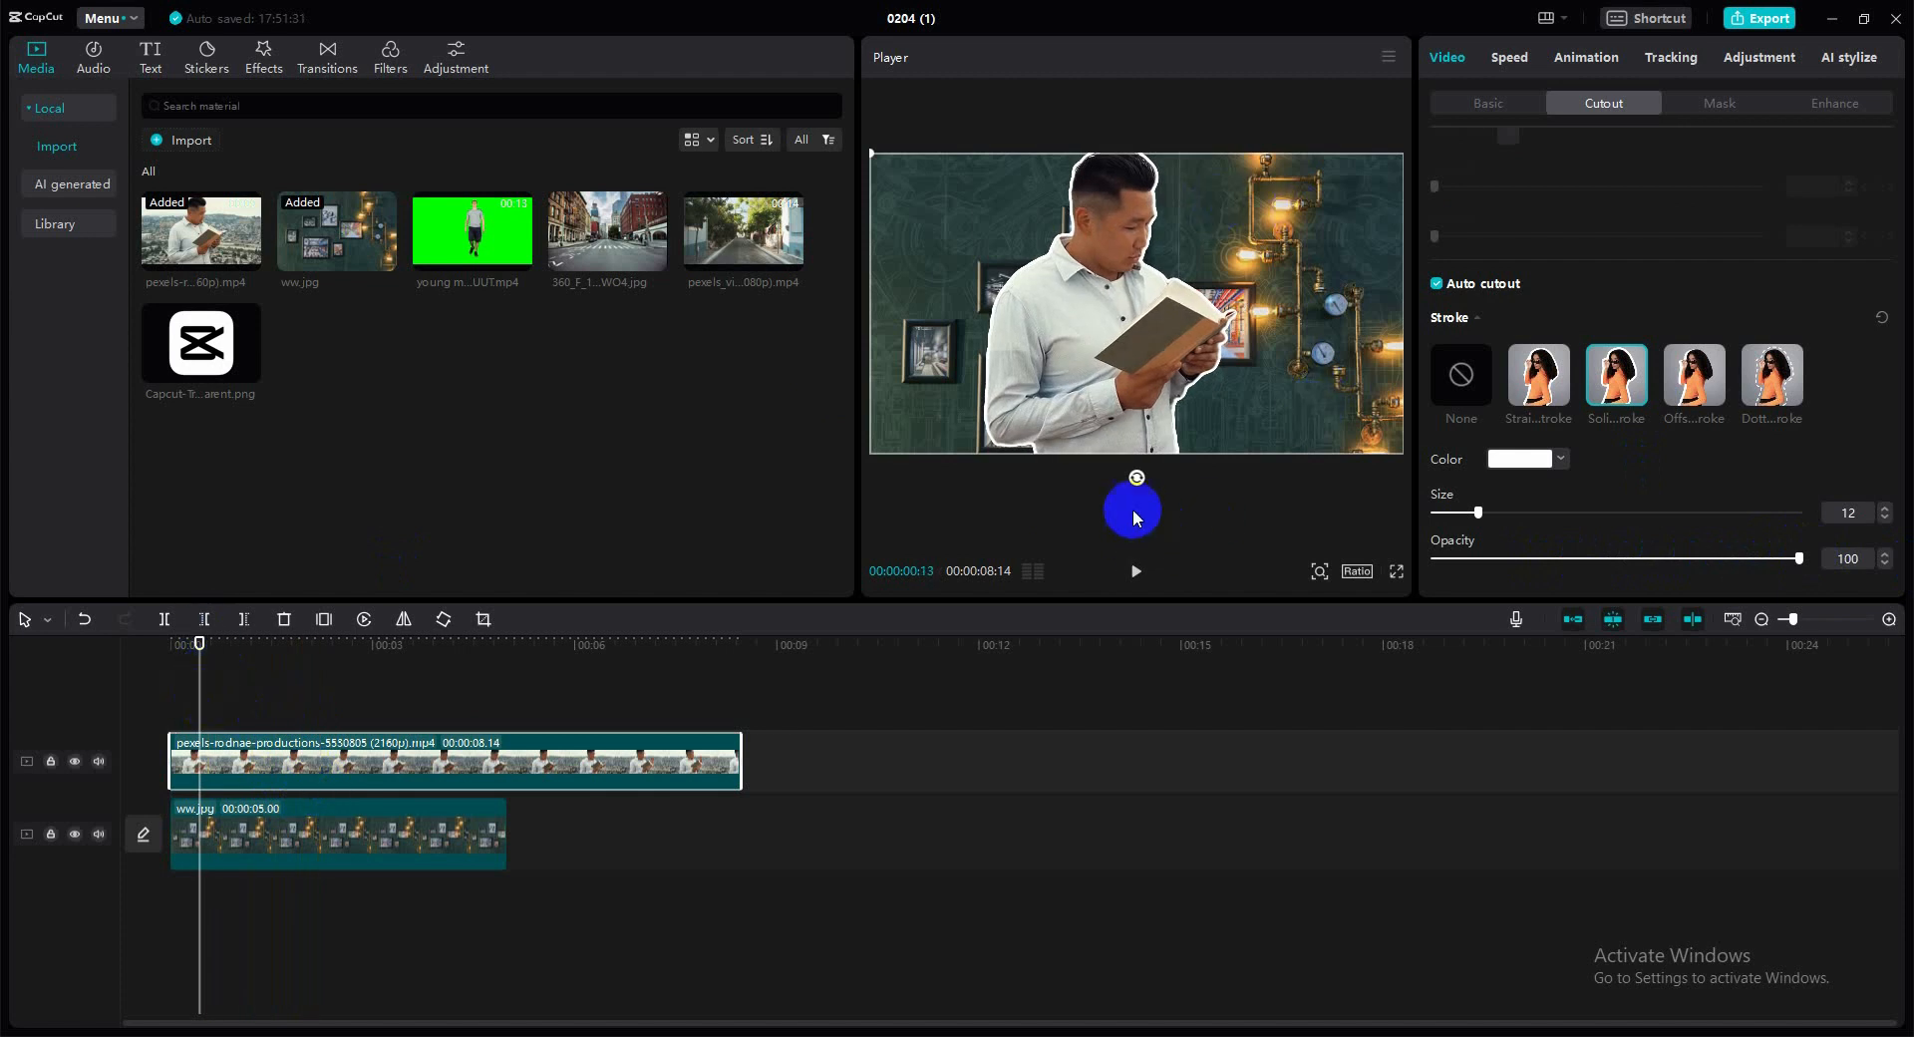
- Play the outlined reading-man composite, and play the logo image animation from the start of its timeline
left_click(1132, 574)
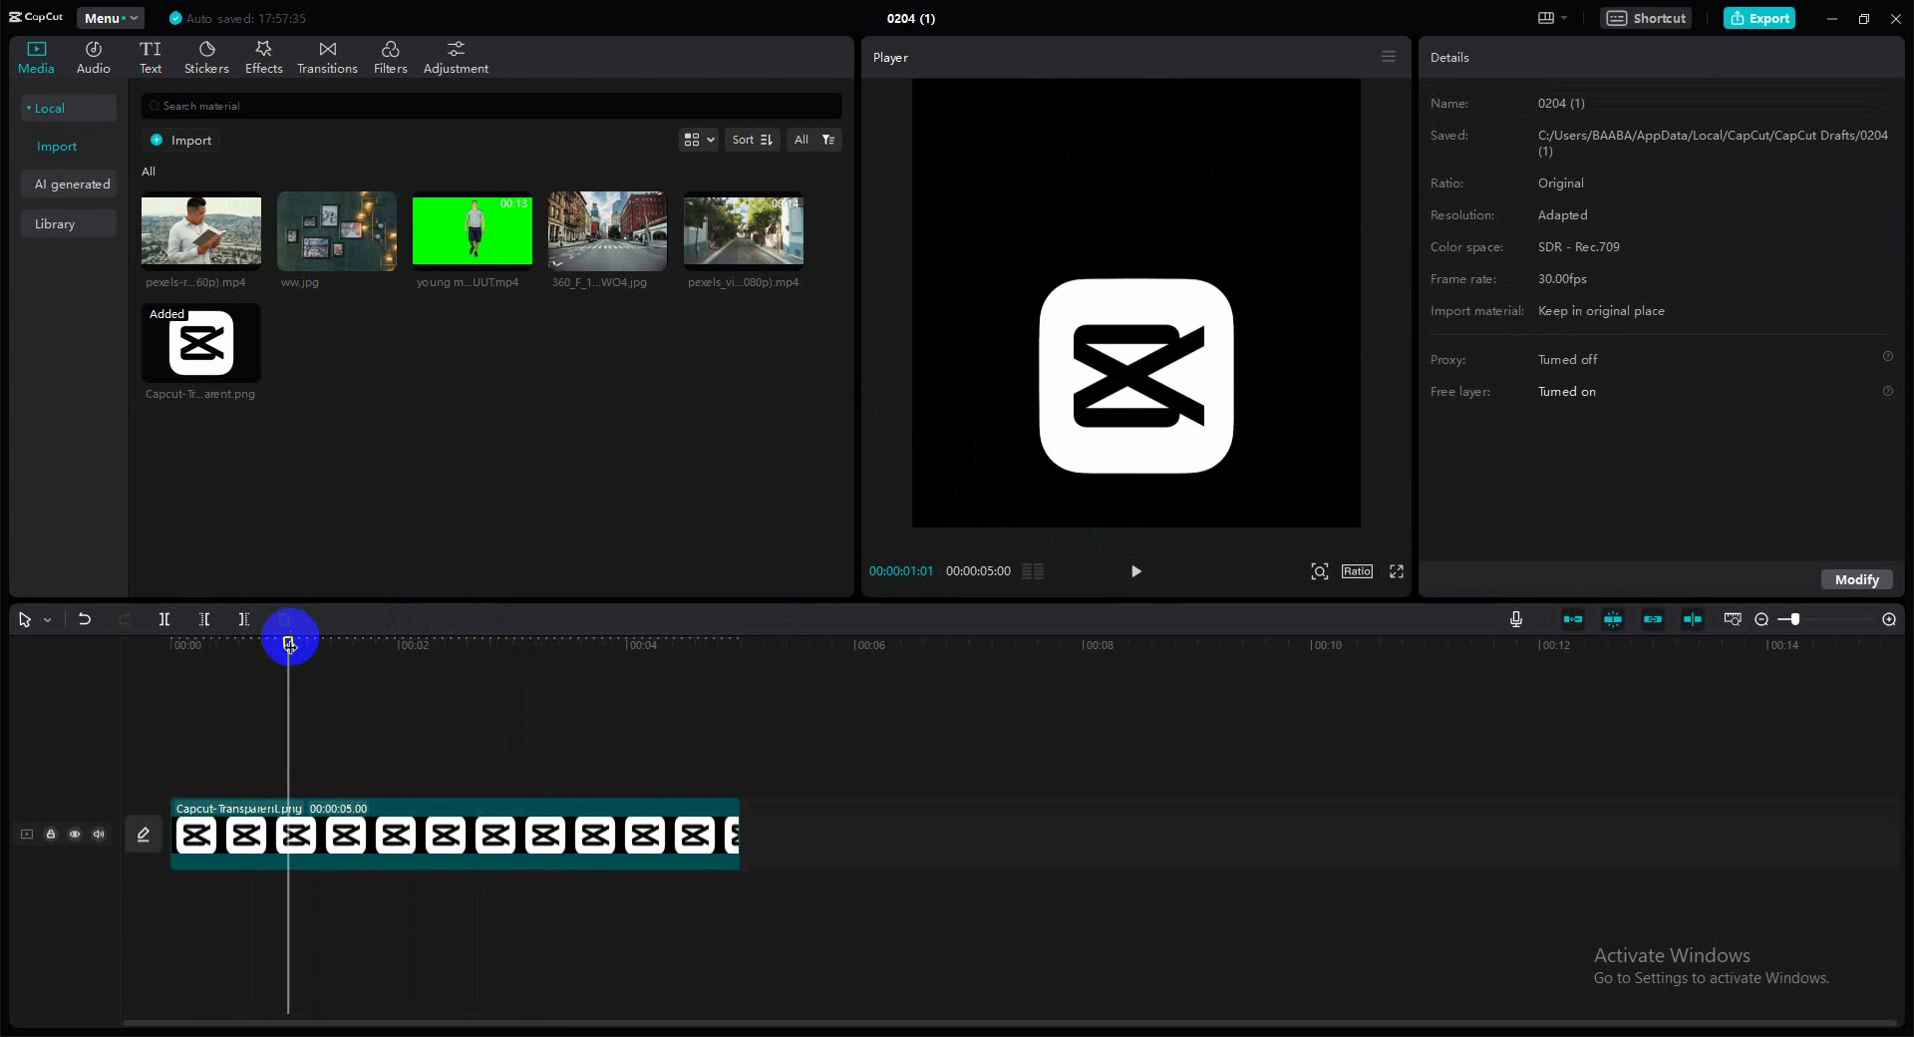
left_click_drag(288, 643, 124, 653)
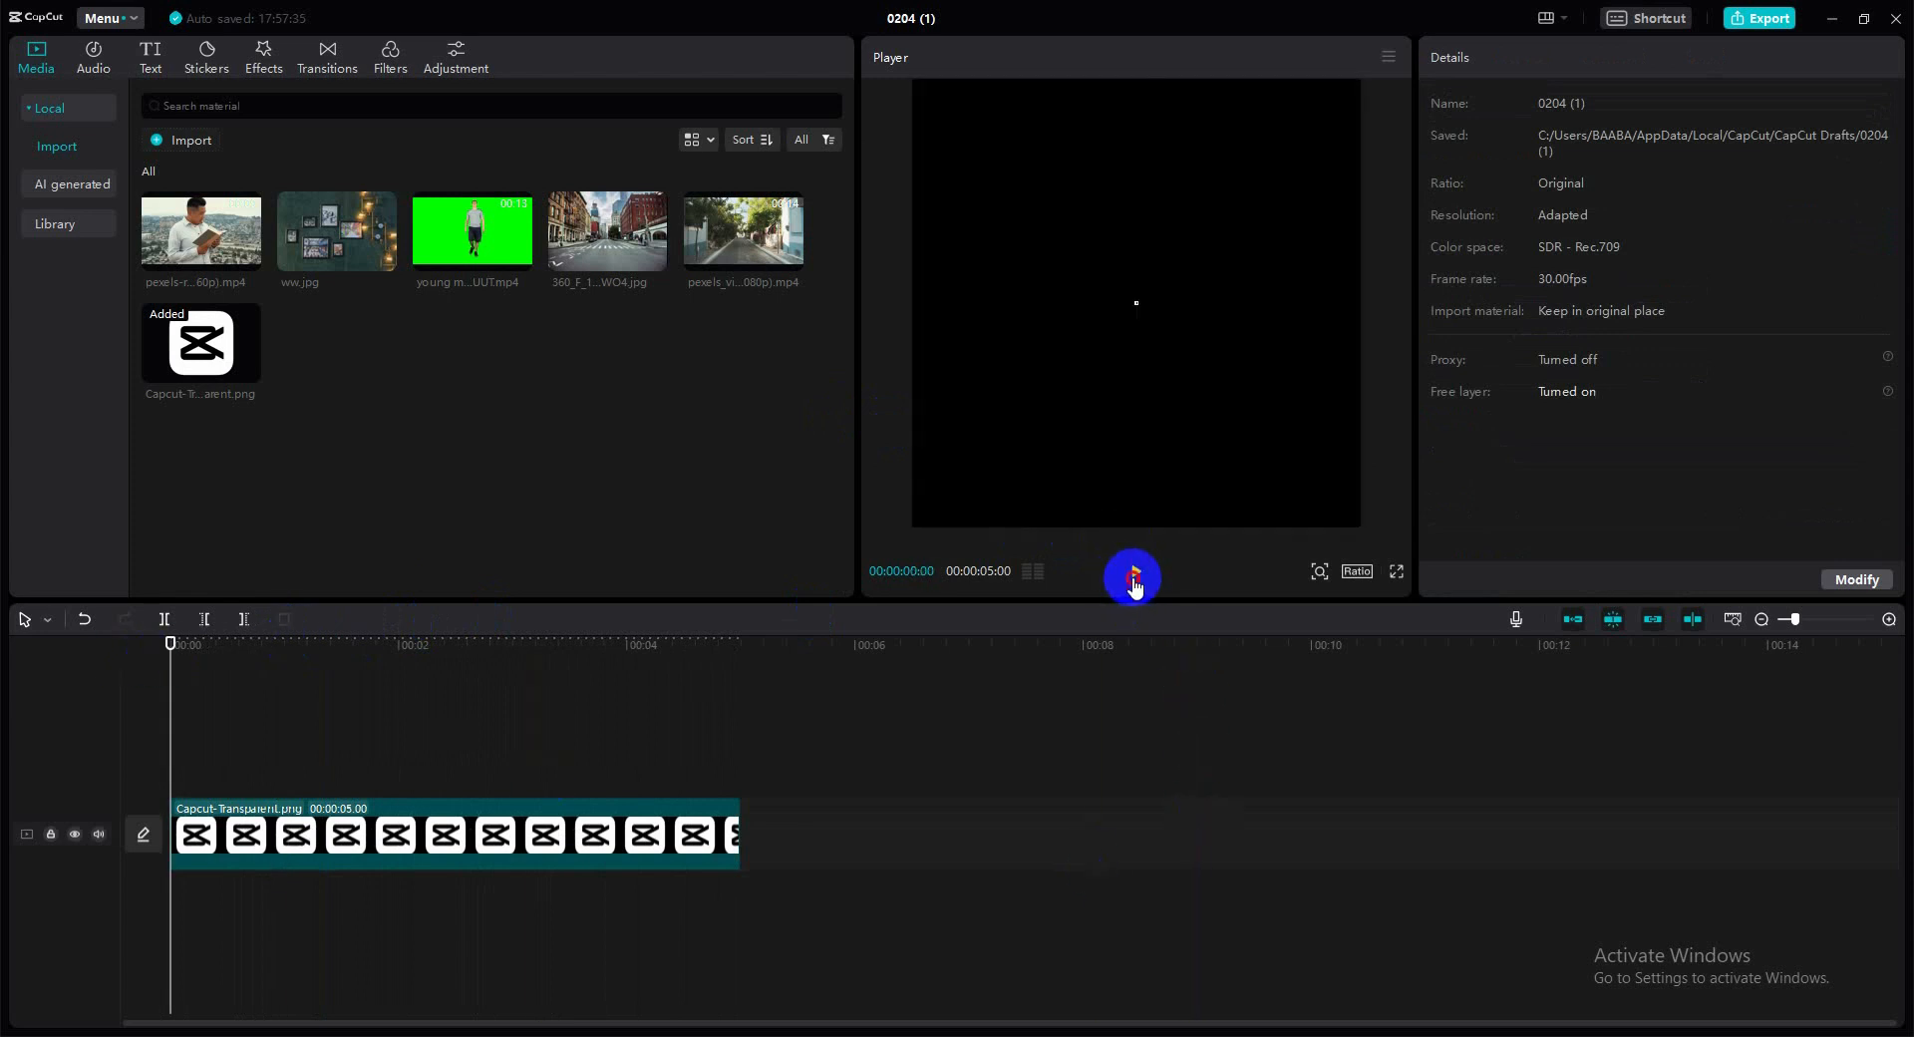
left_click(1135, 576)
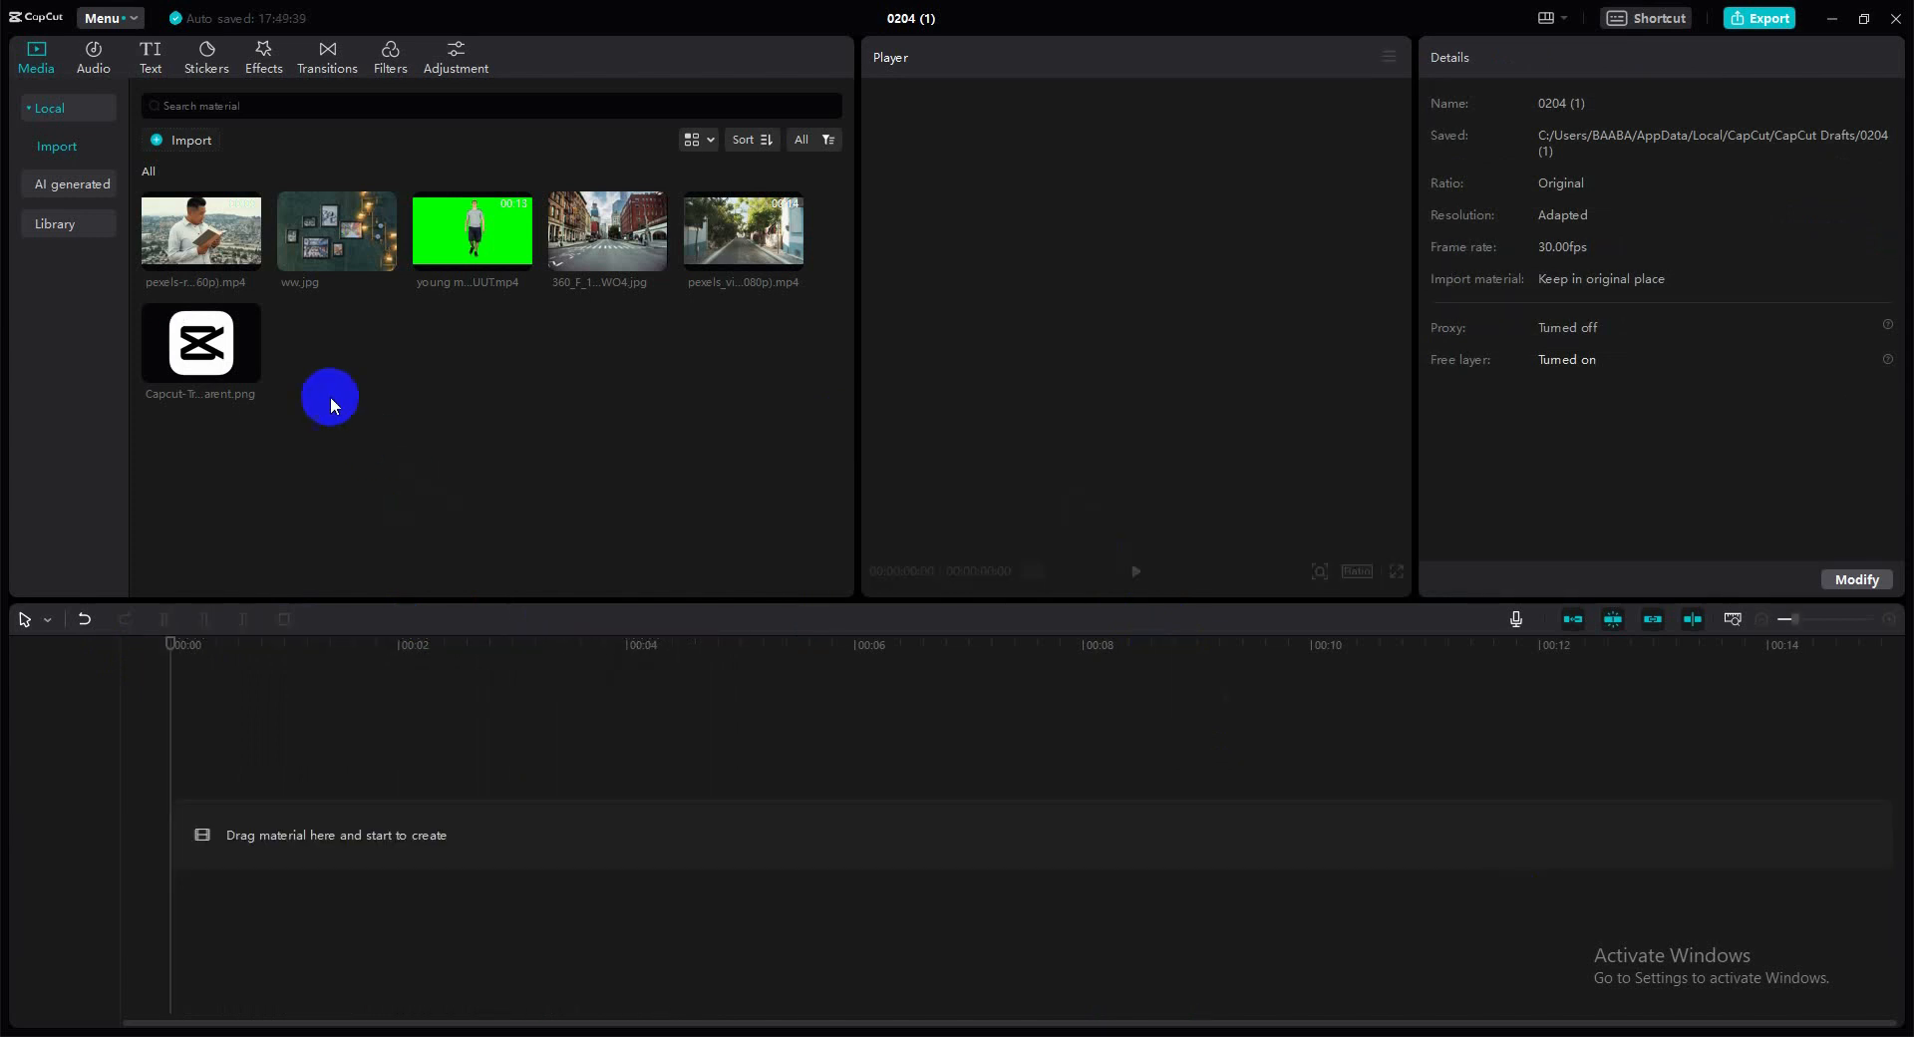
- Place the pexels-rodnae reading-man video on the empty timeline and add ww.jpg directly after it
left_click_drag(209, 344, 229, 829)
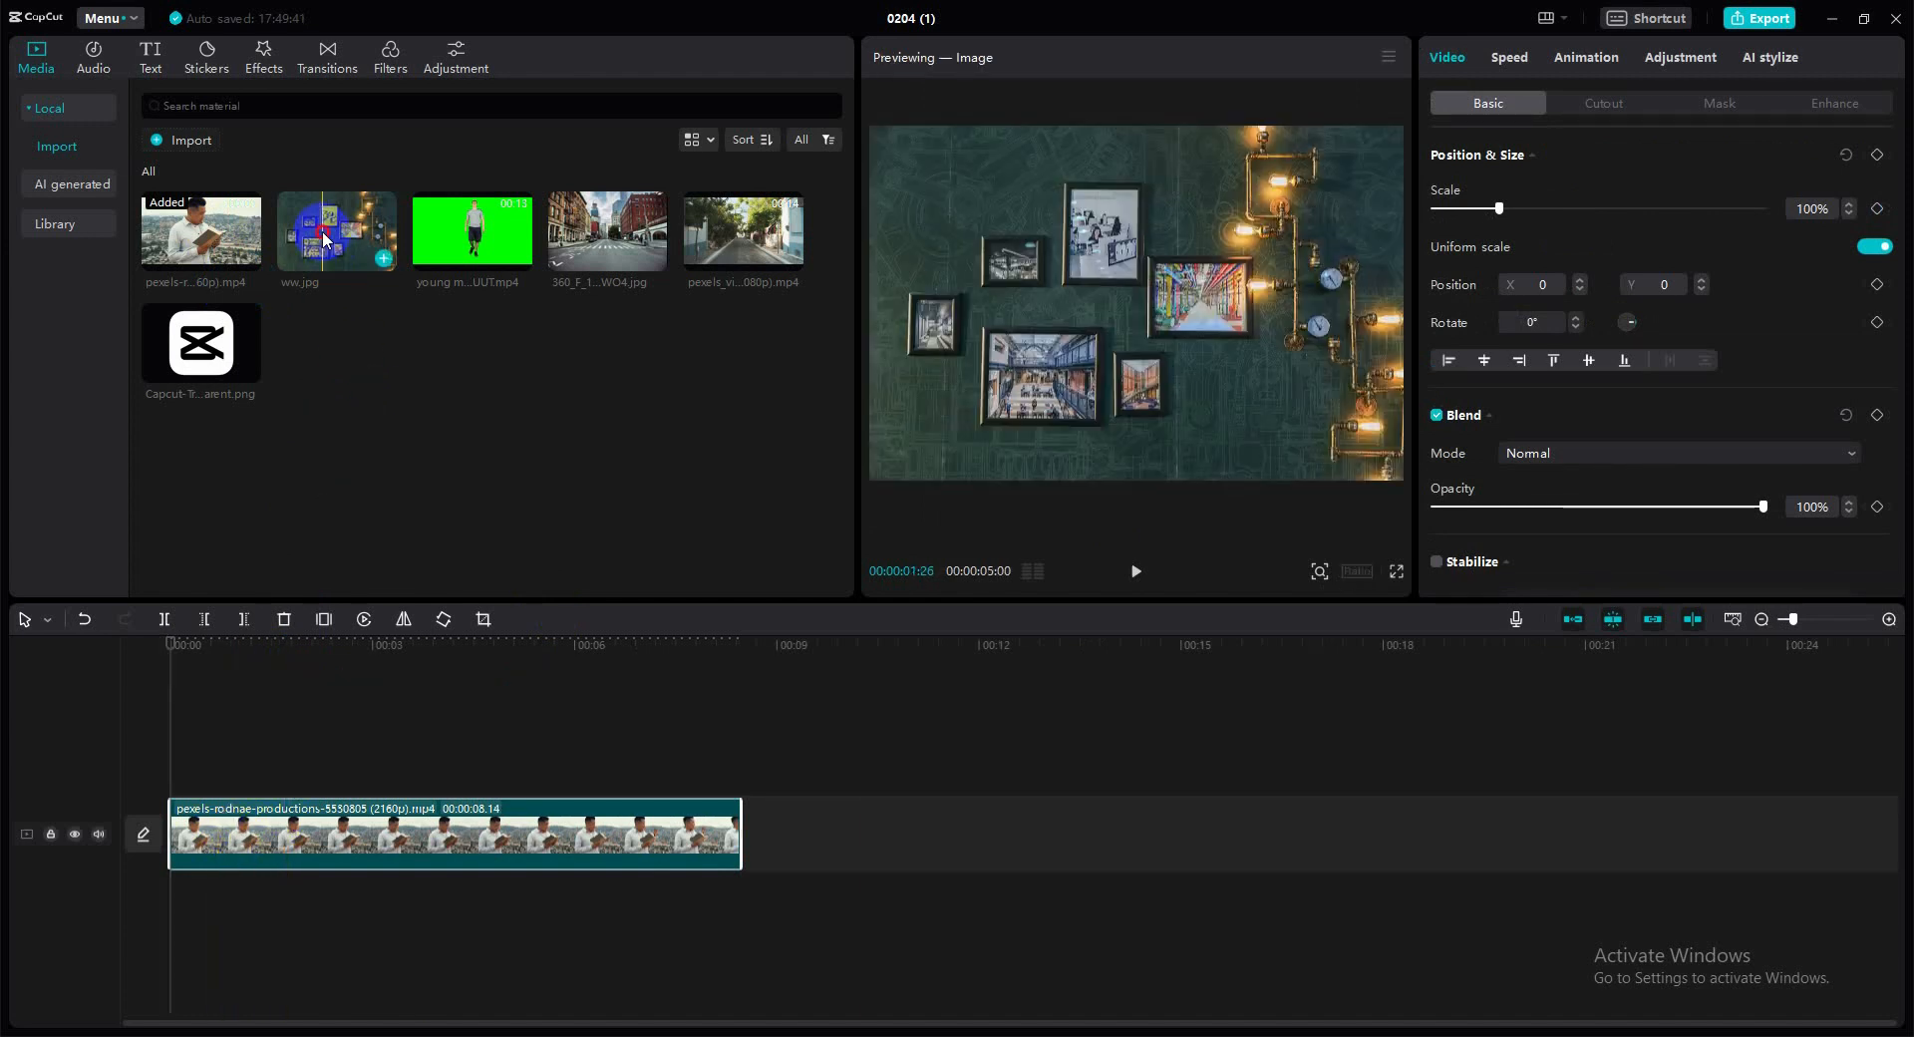
left_click_drag(322, 238, 791, 835)
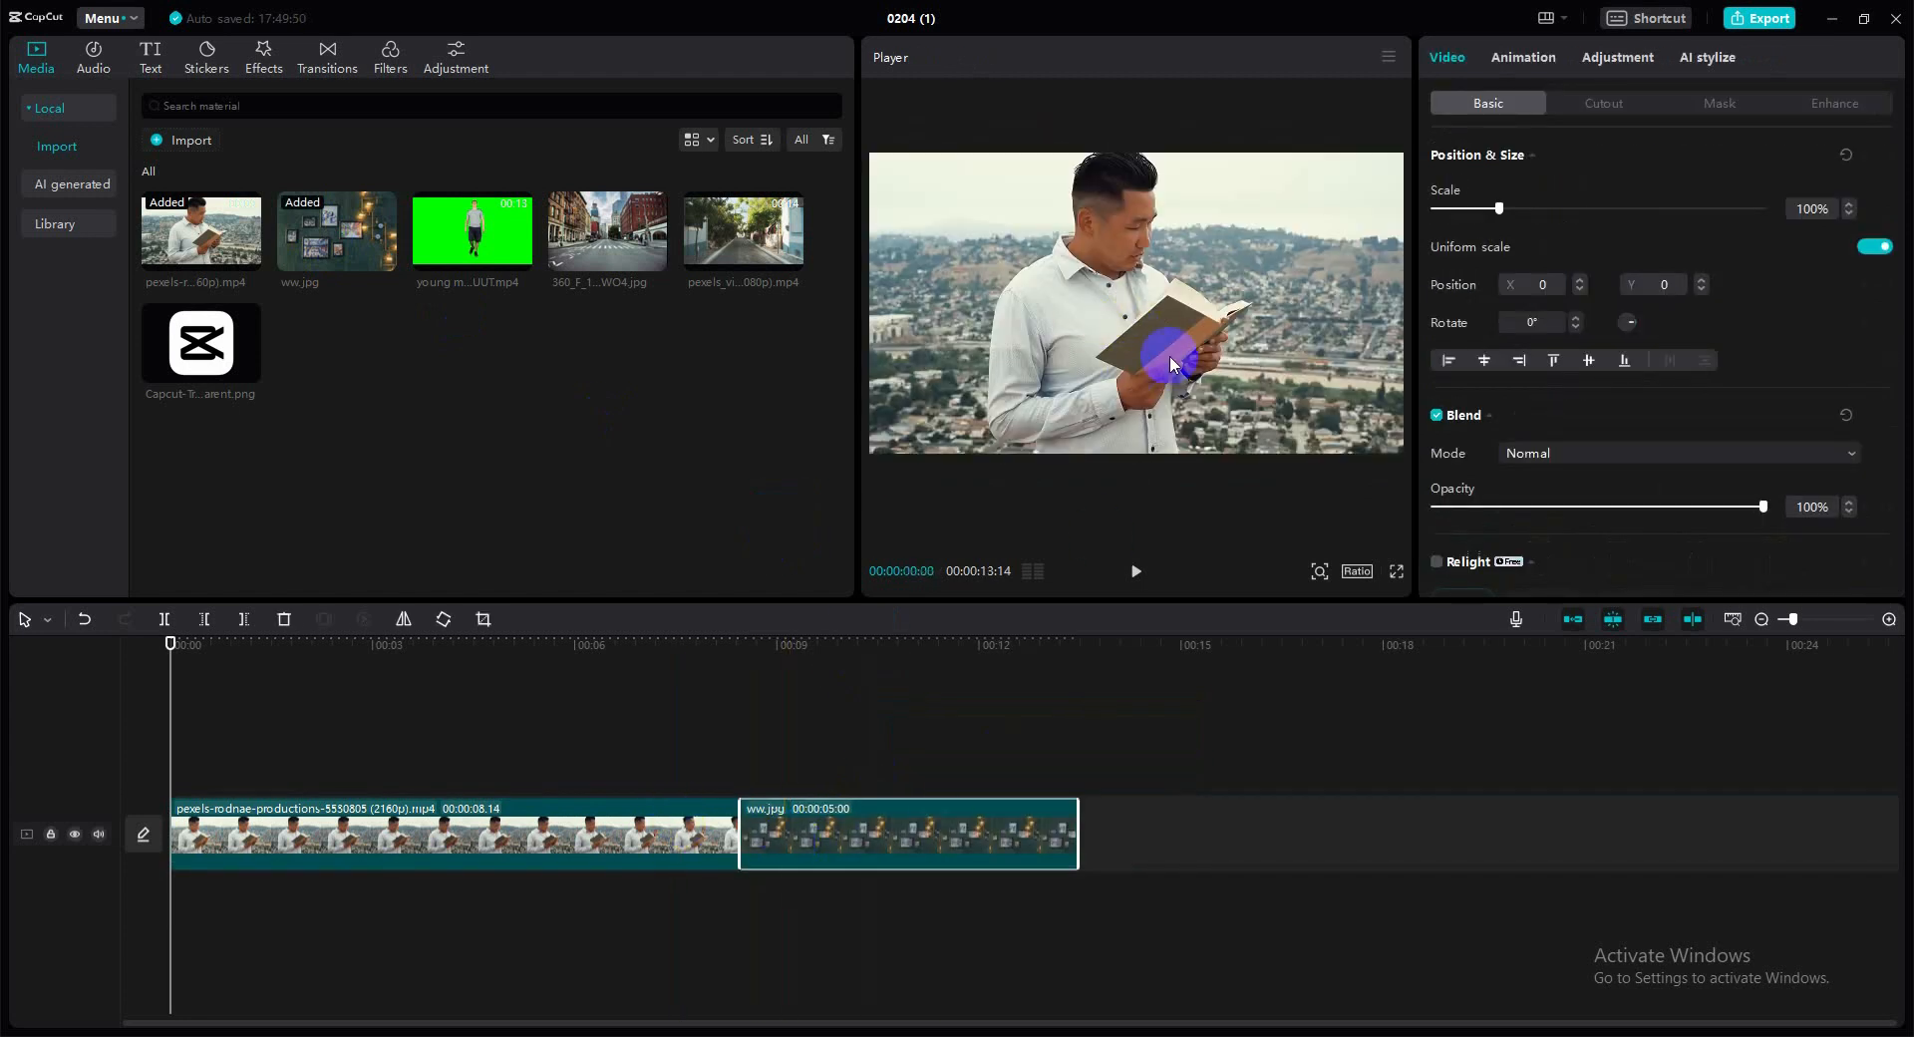
- Enlarge the ww.jpg background image to 121% and shift it down to Y -190 so it fills the frame
left_click(897, 648)
left_click(903, 840)
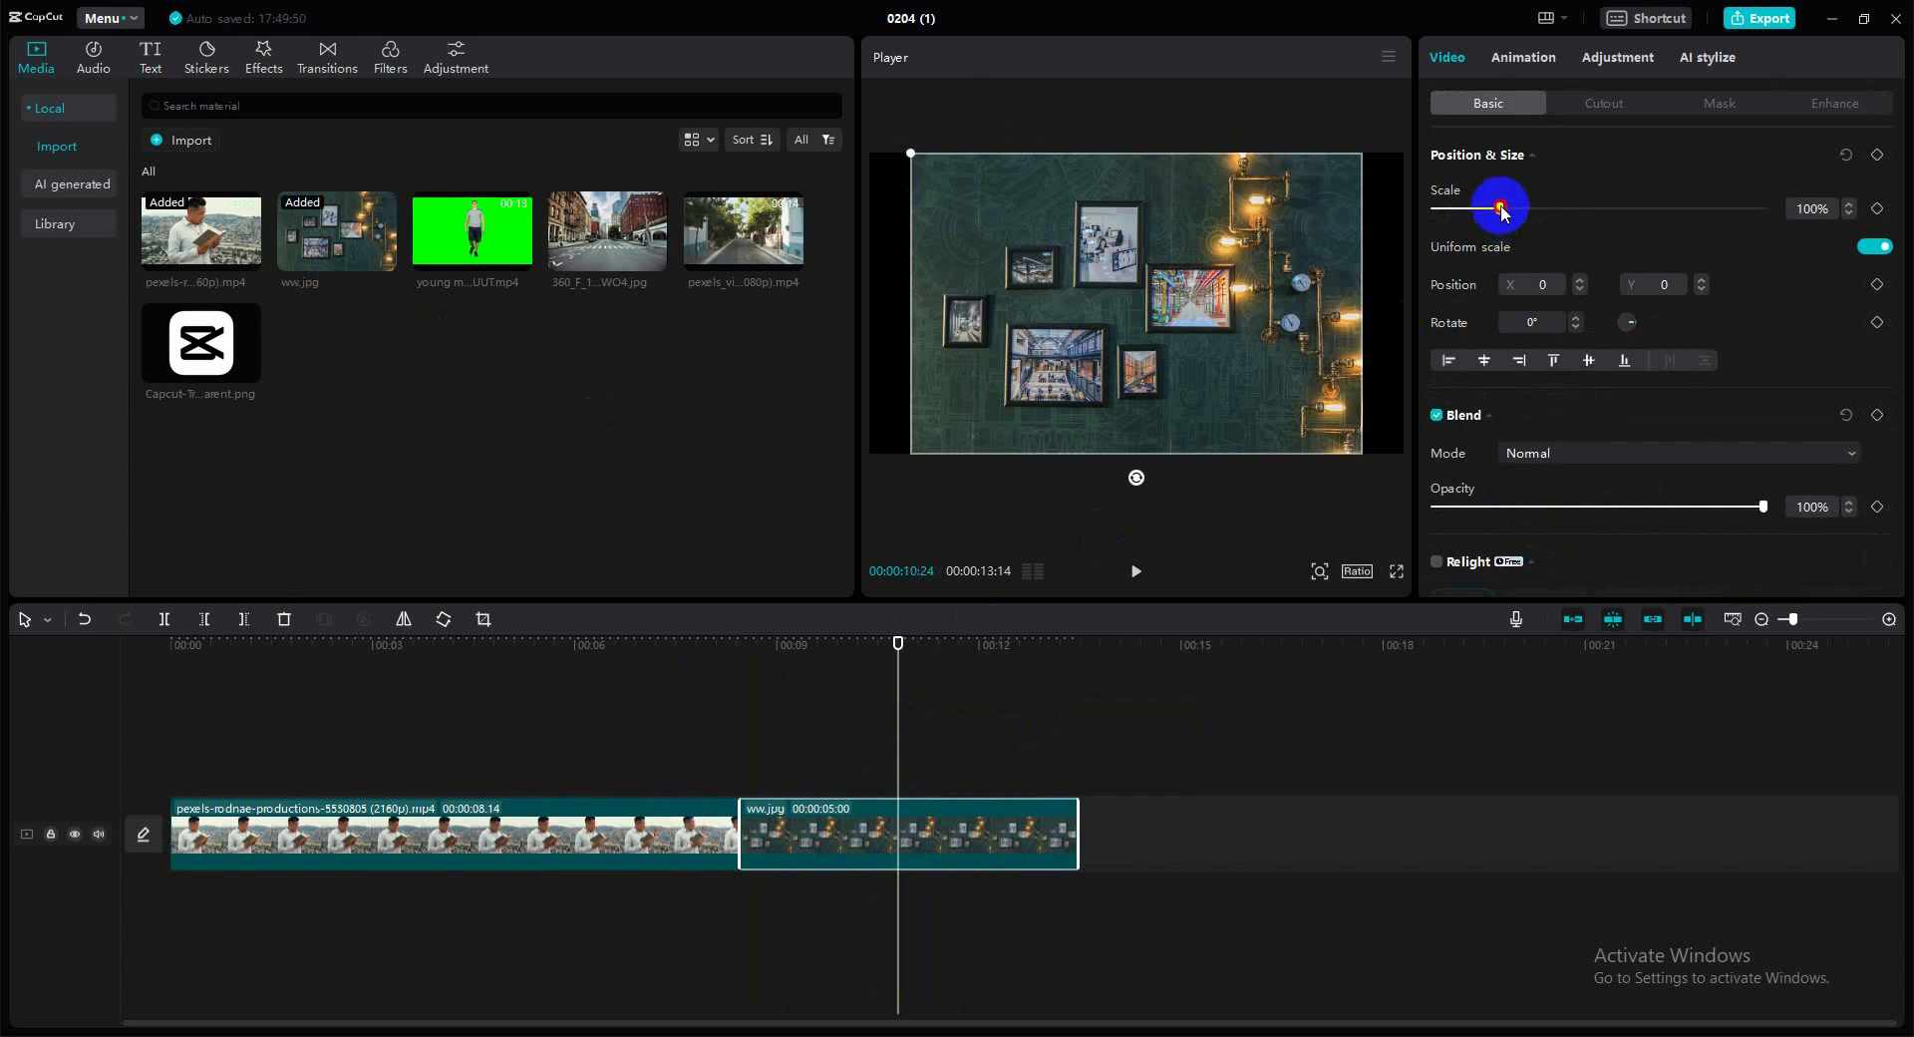
left_click_drag(1502, 209, 1516, 211)
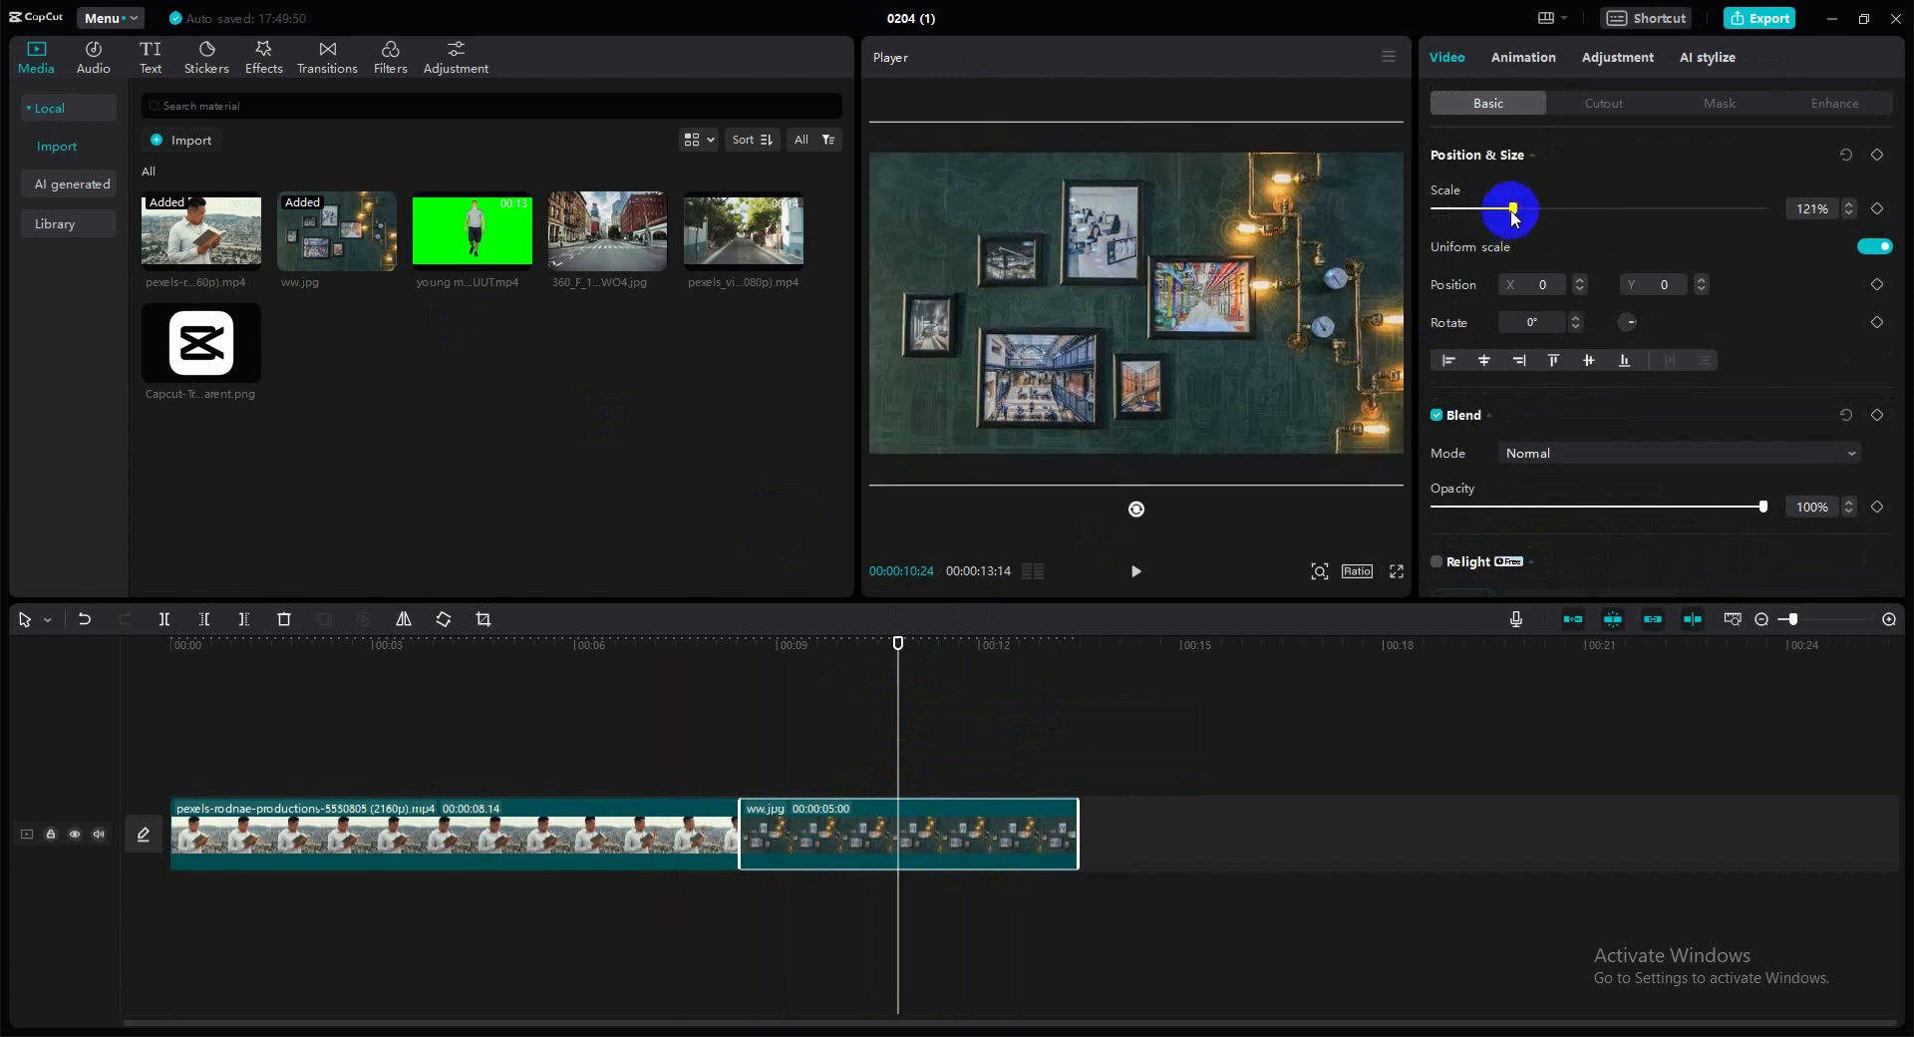
left_click_drag(1176, 207, 1184, 235)
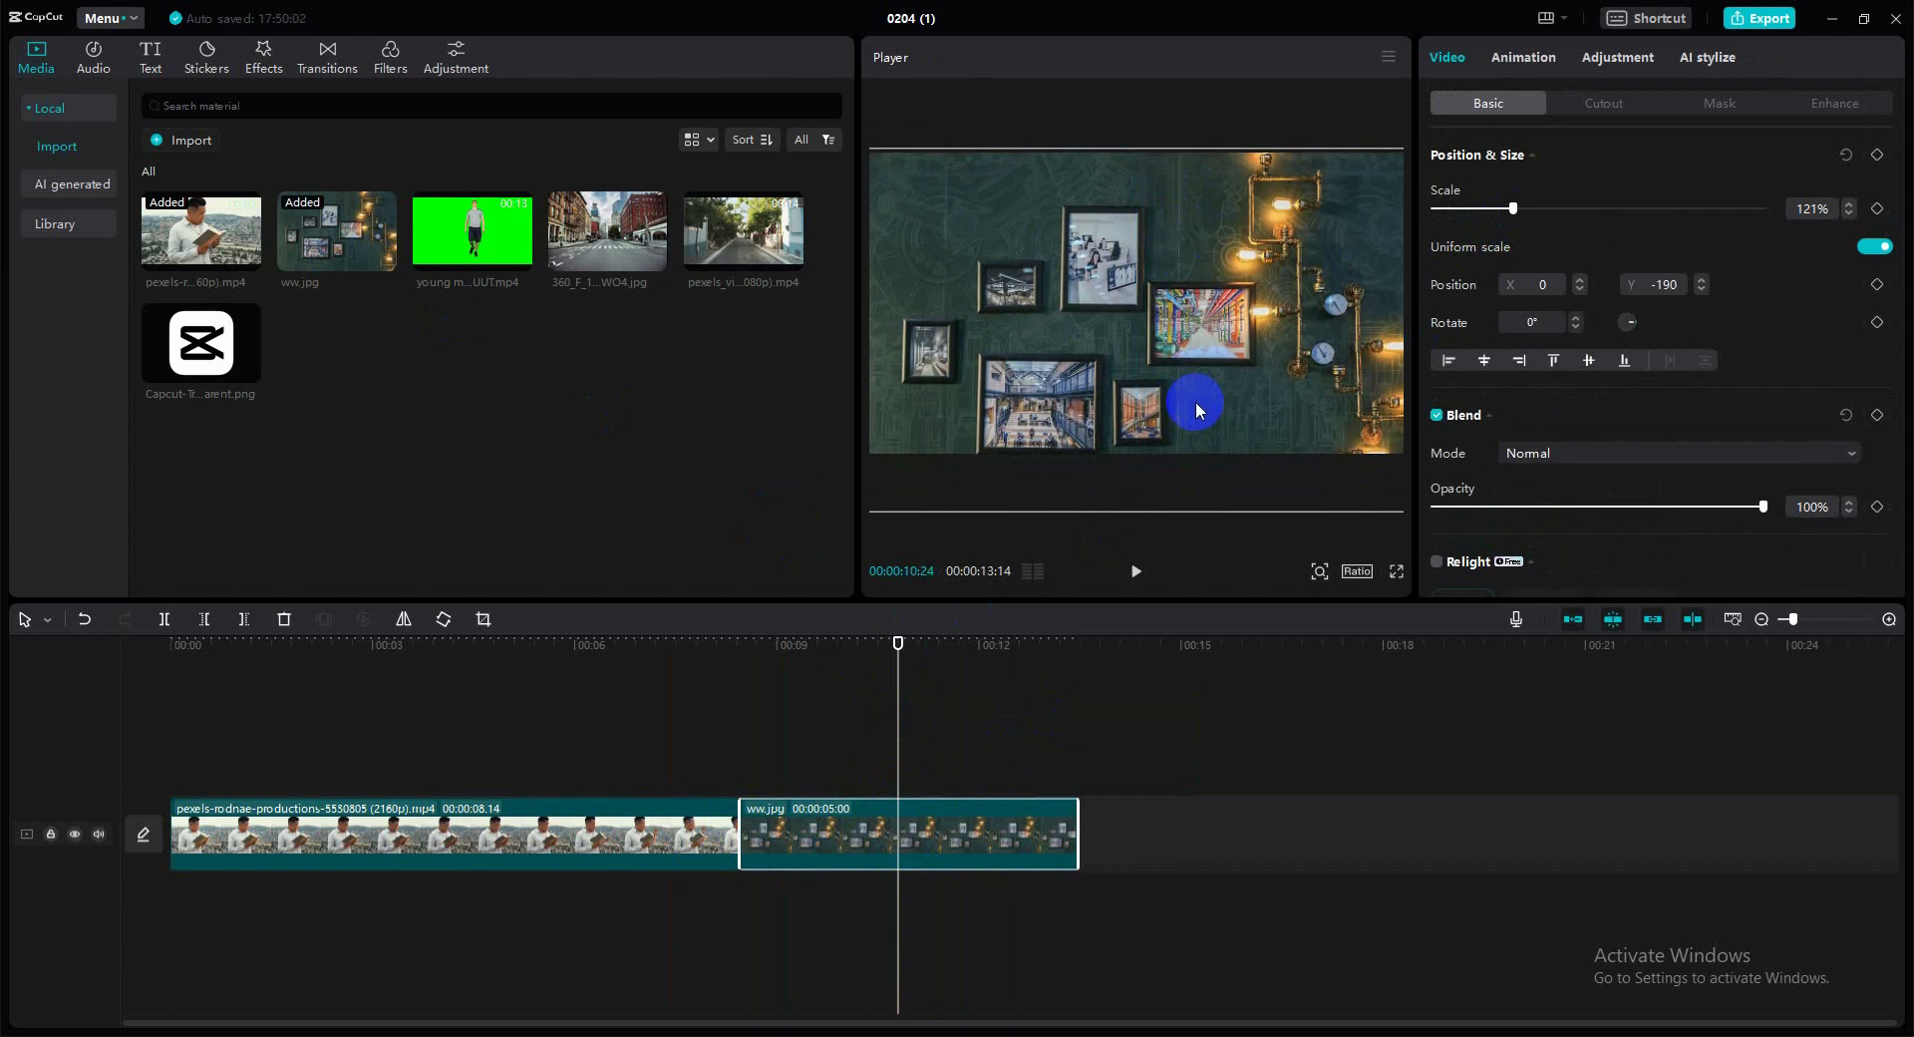
- Remove the background of the reading-man video clip with Auto cutout
left_click(392, 648)
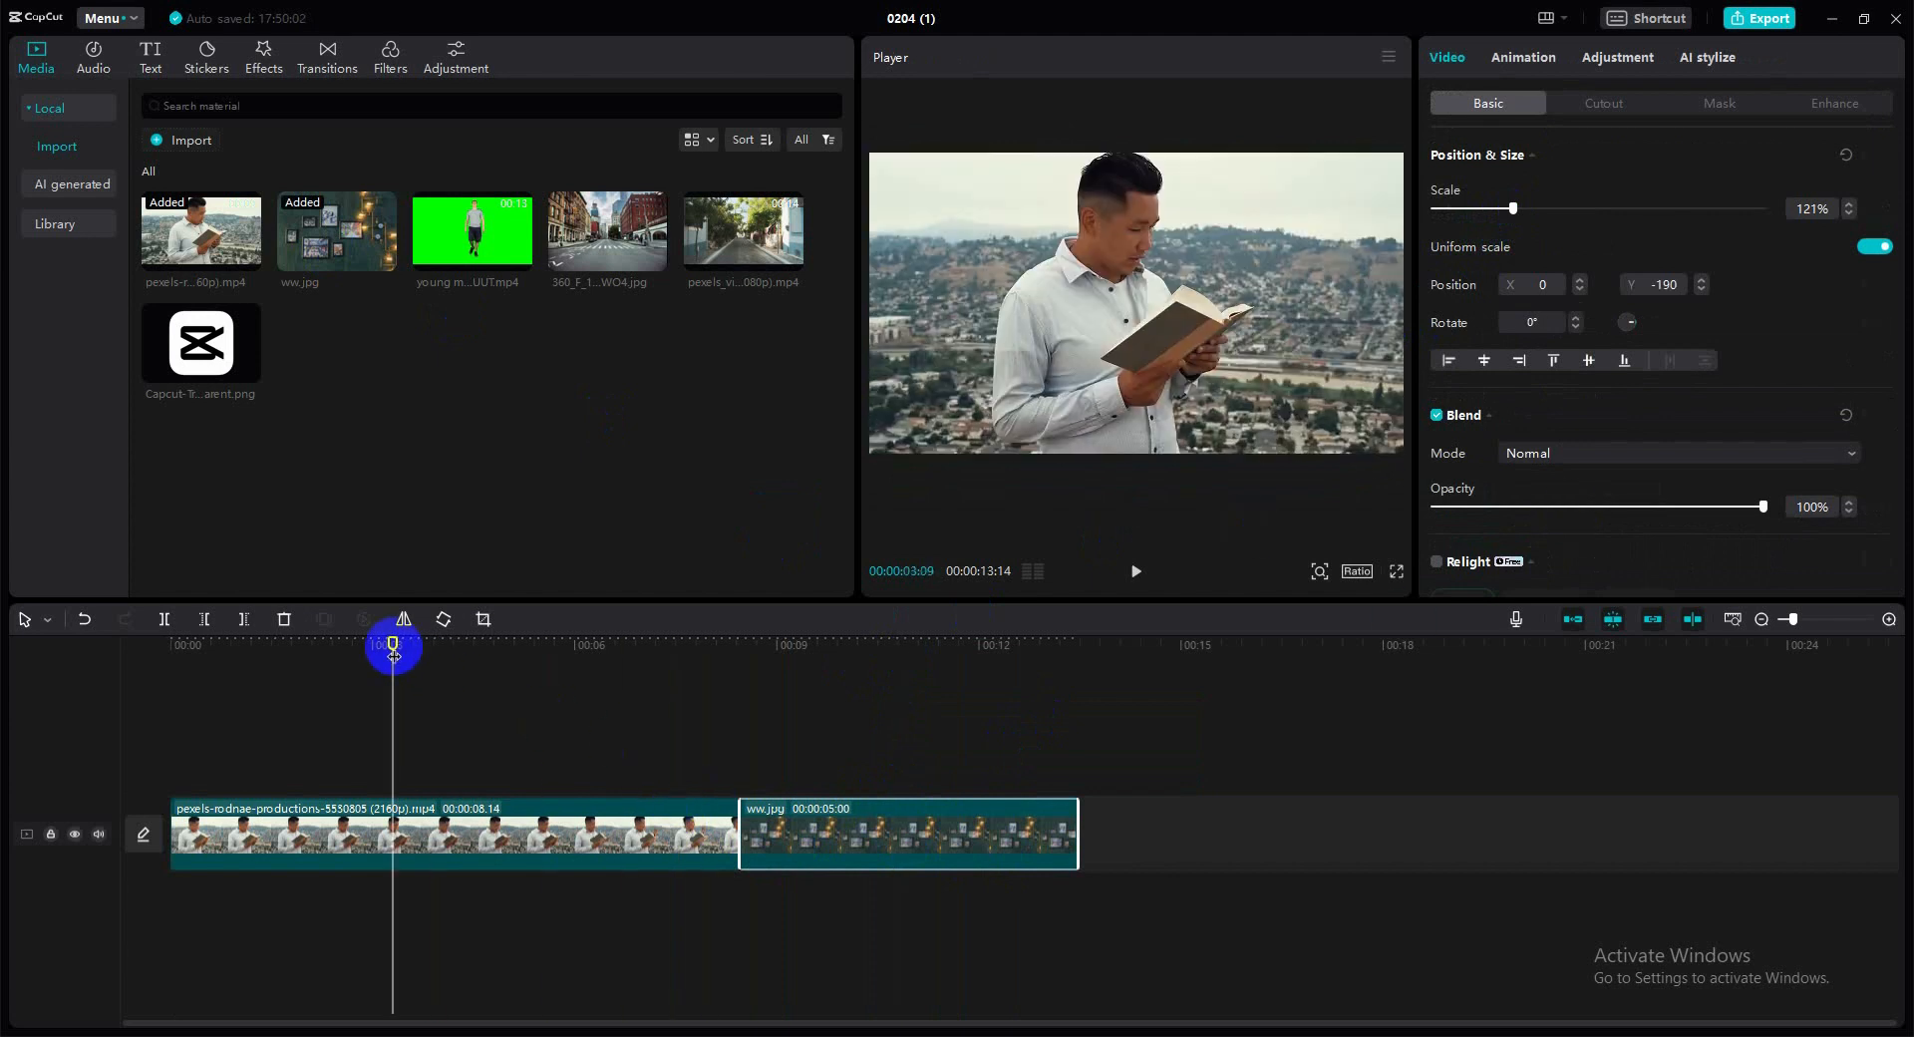
left_click(369, 842)
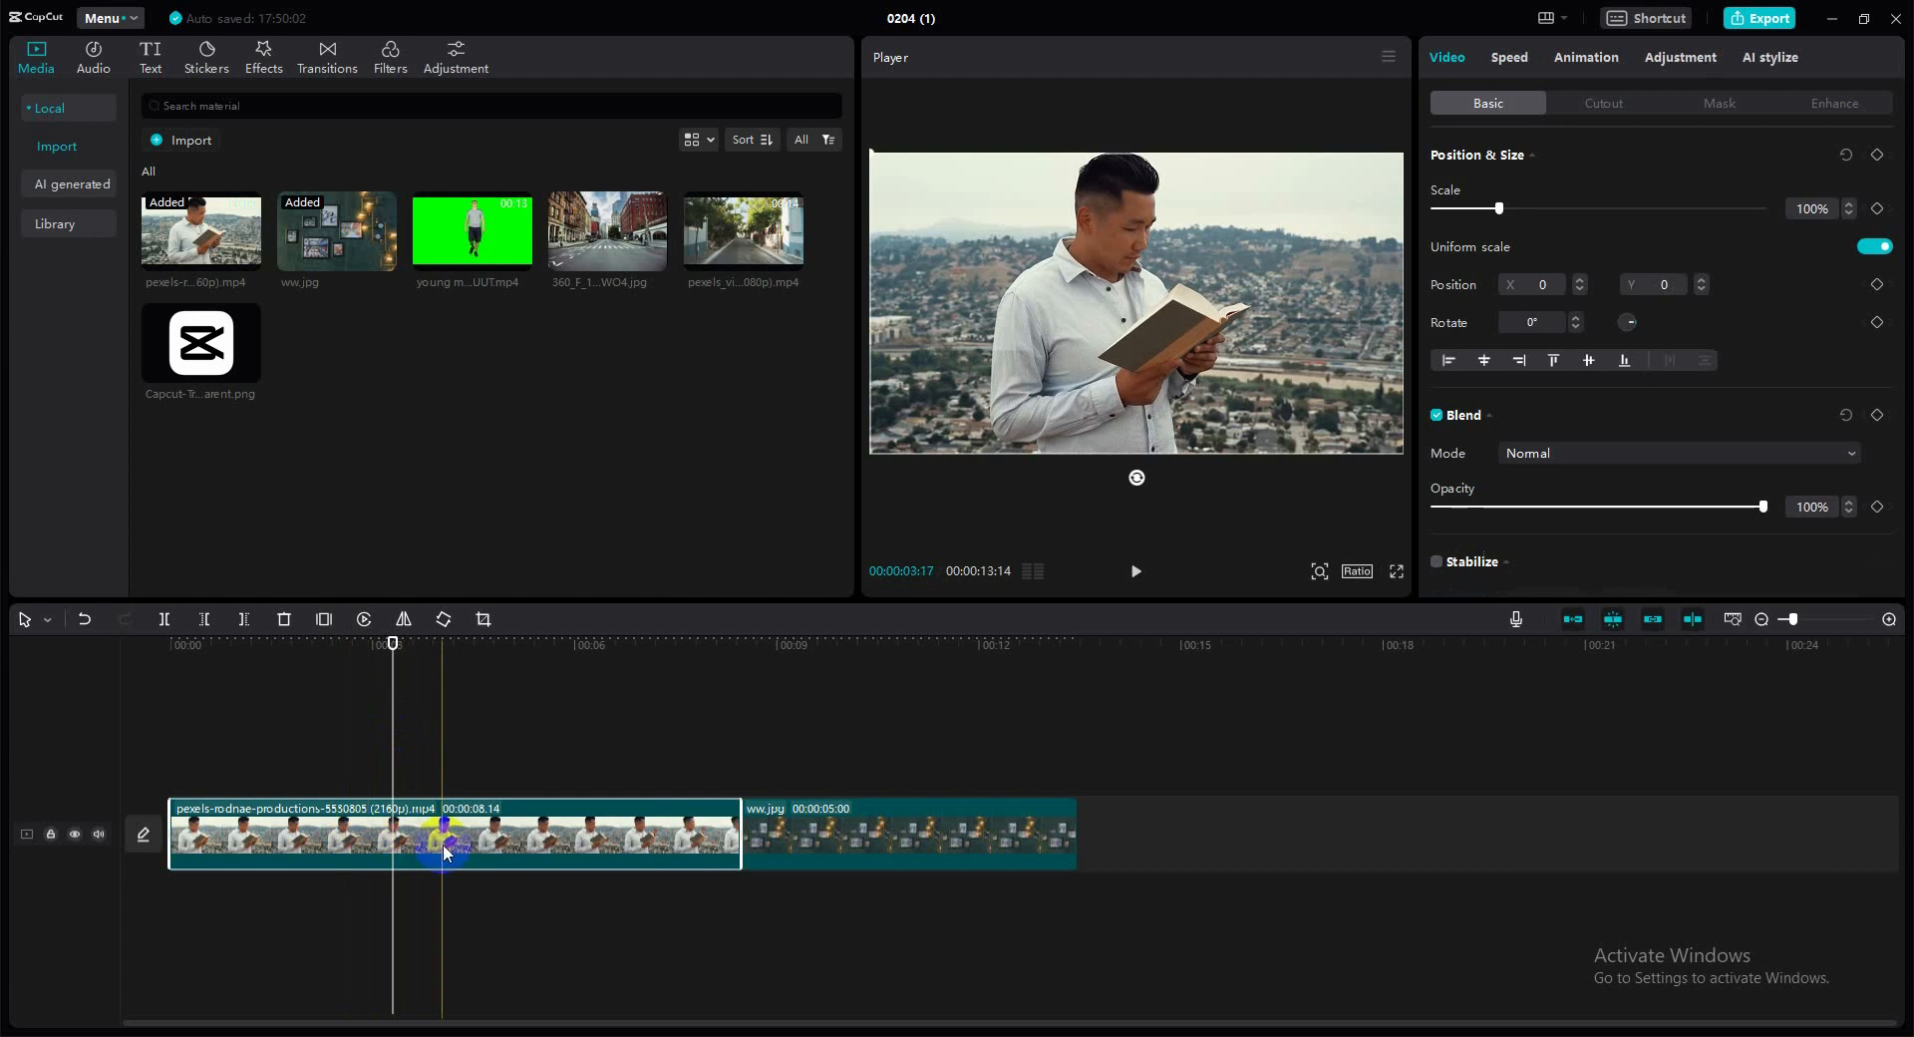
left_click(1101, 413)
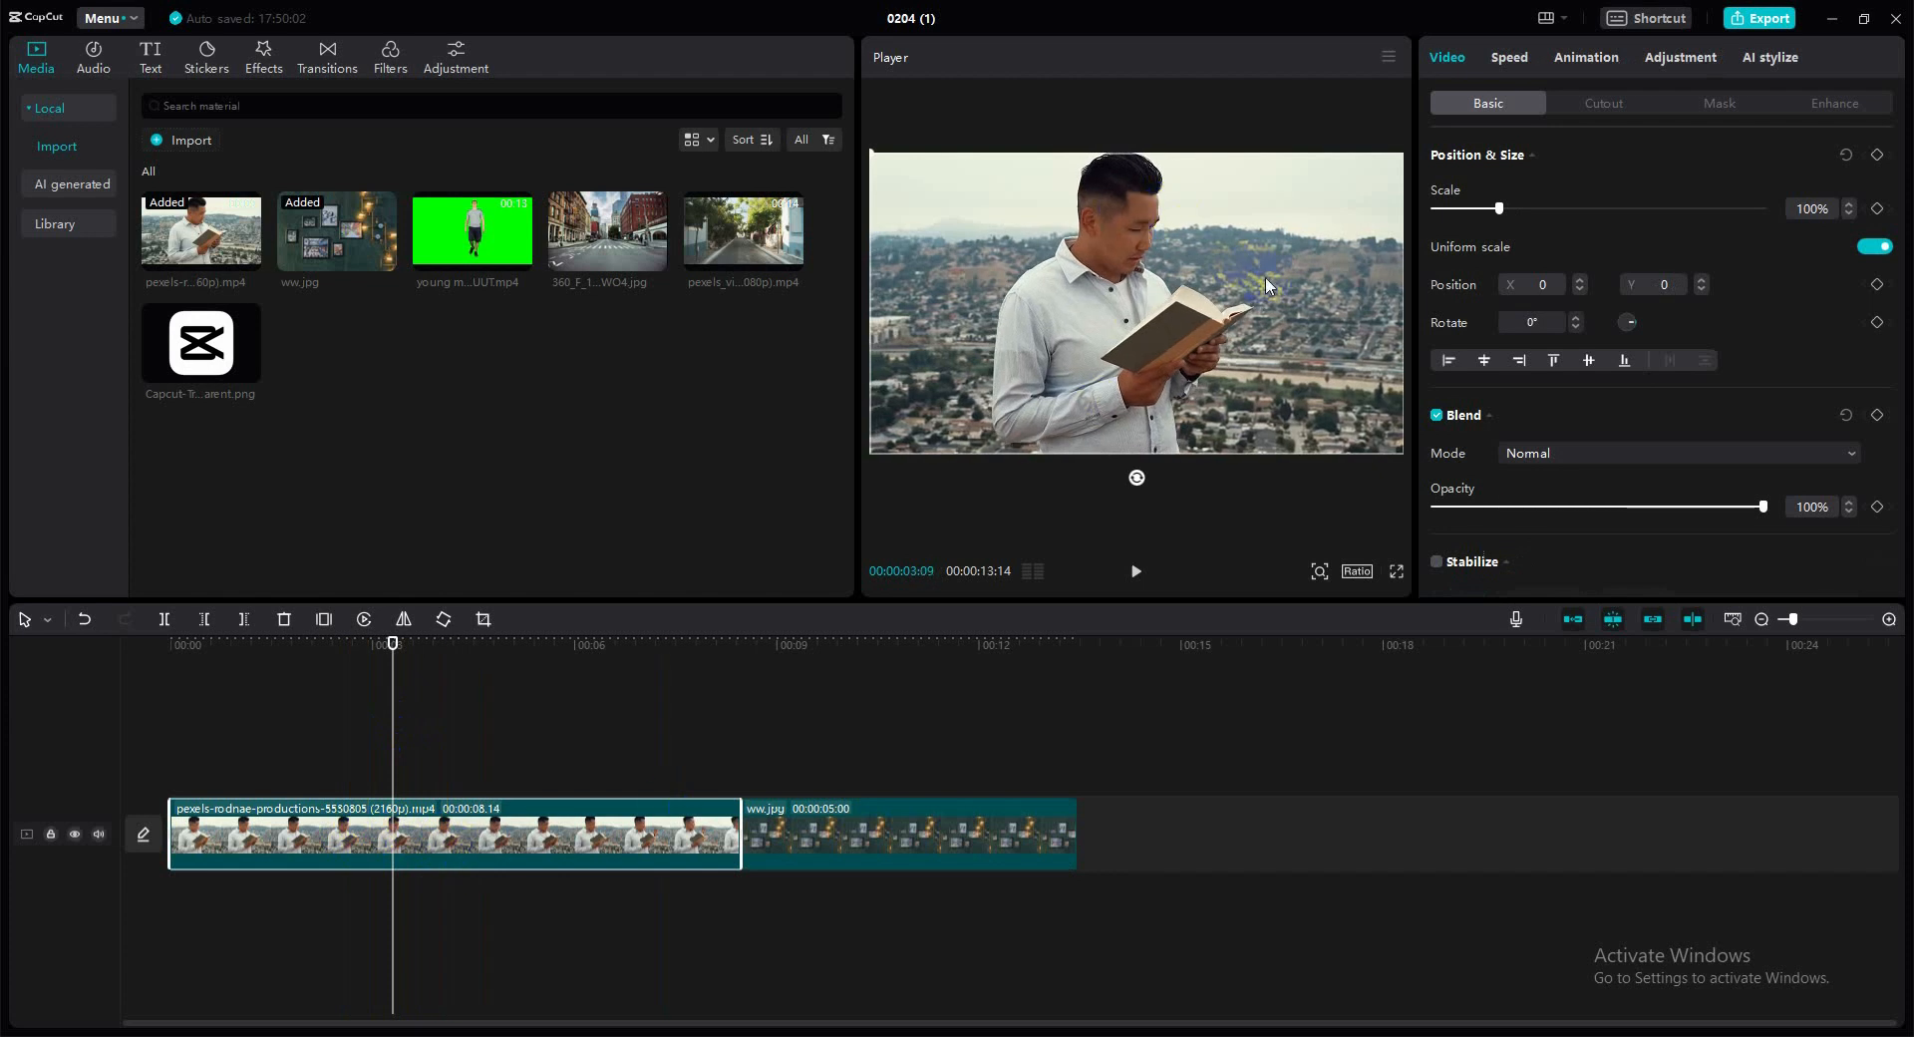
left_click(1605, 106)
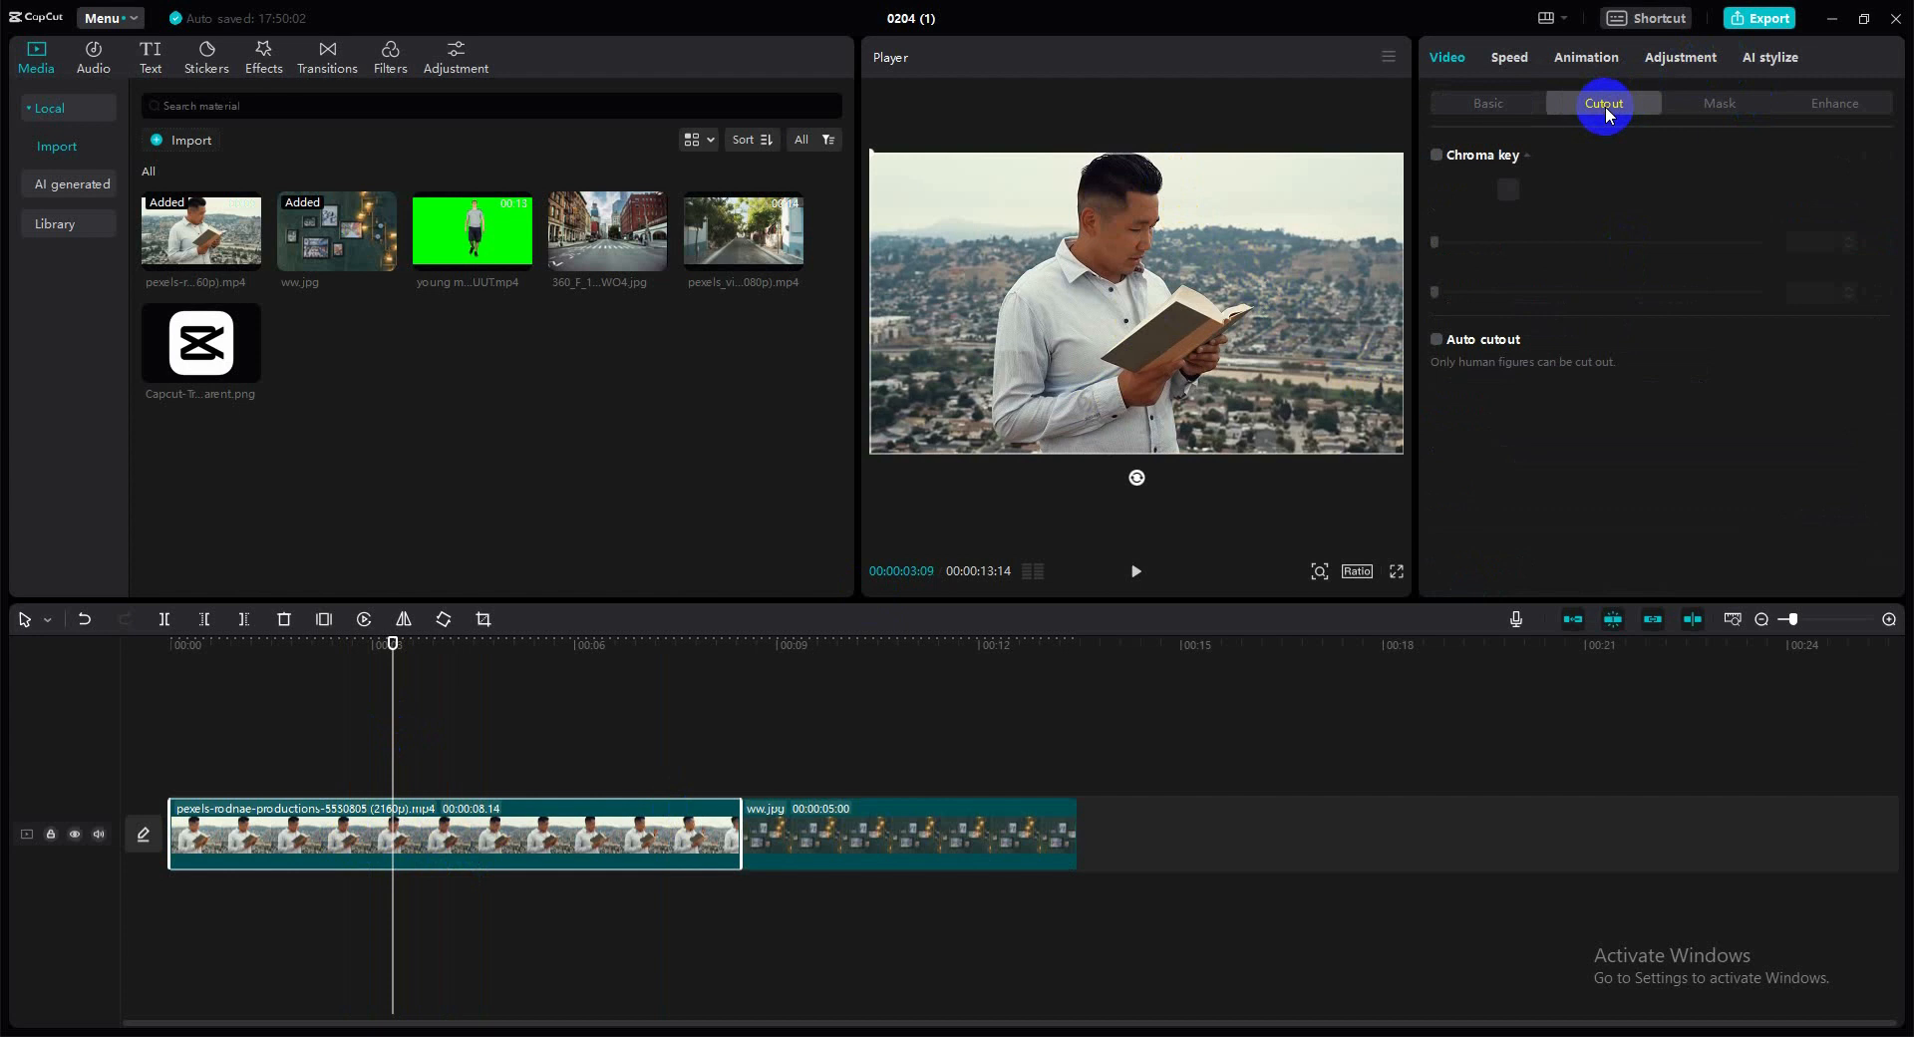
left_click(1436, 340)
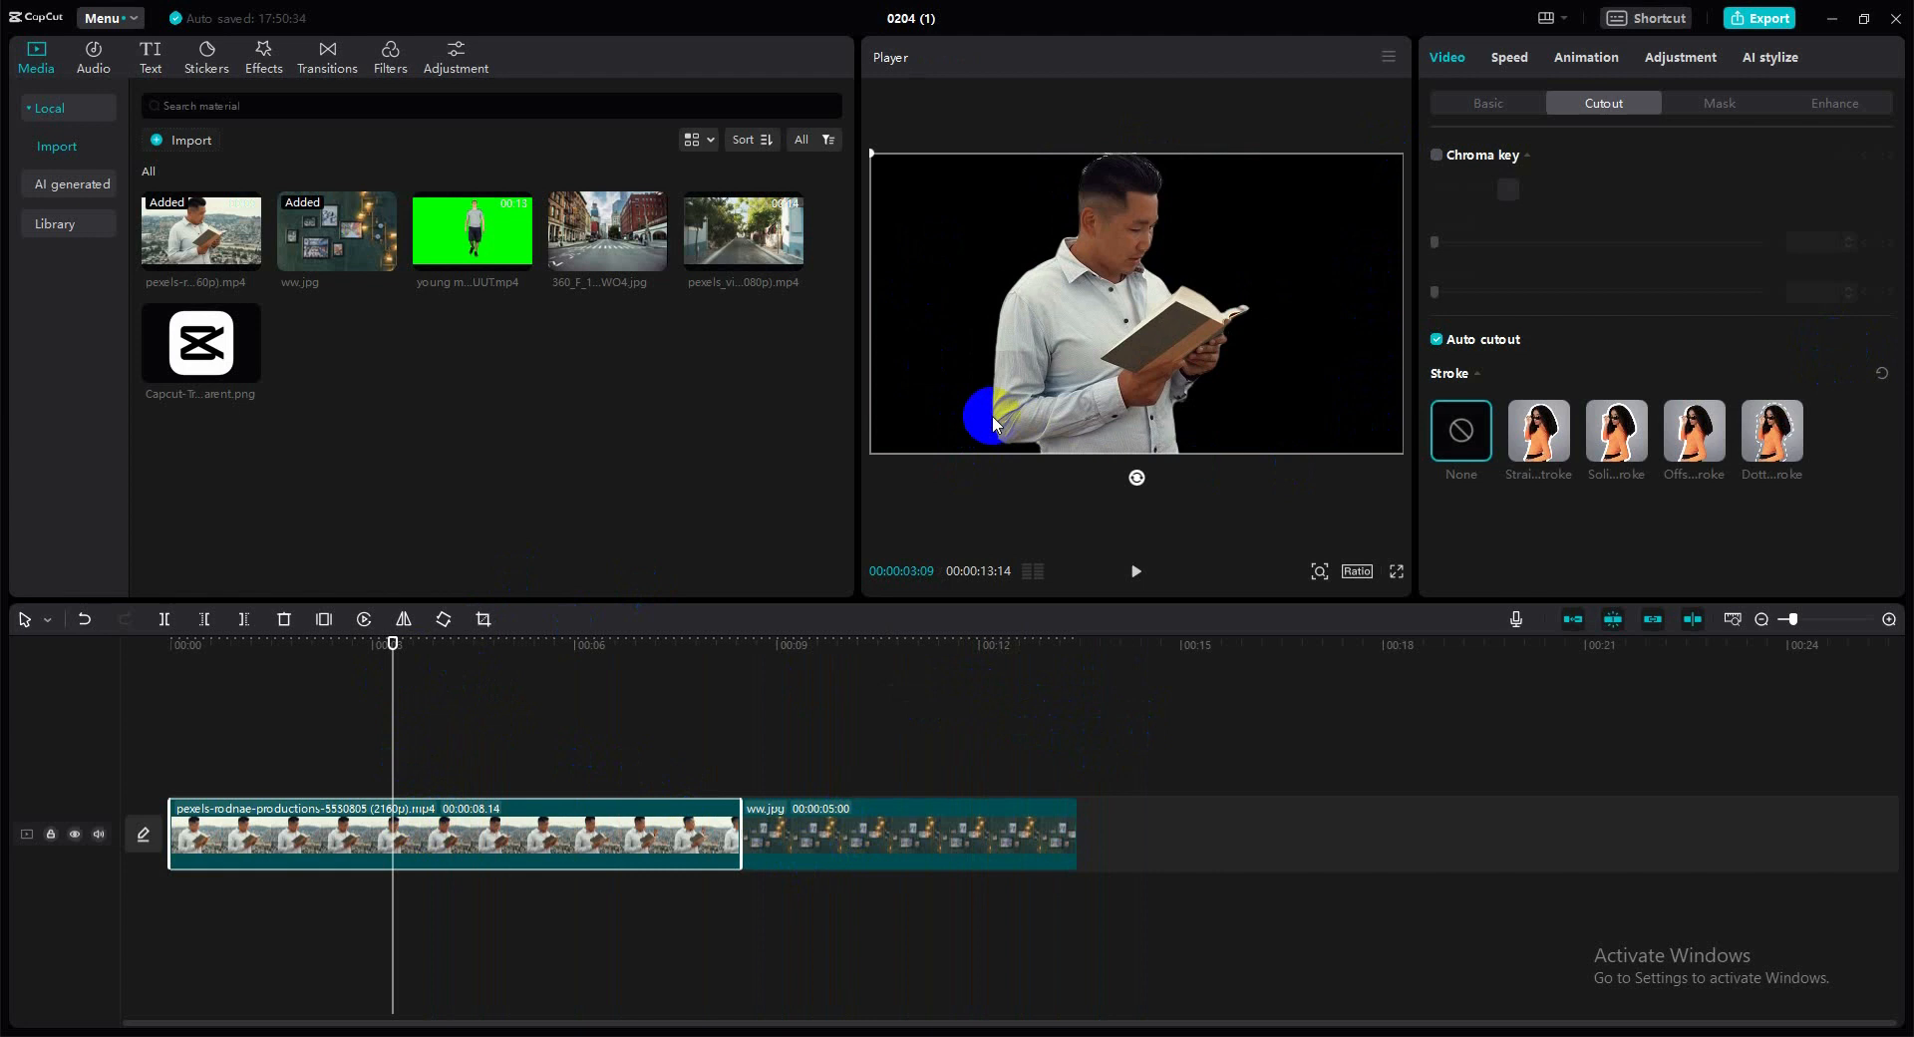
- Layer the reading-man cutout on a track above ww.jpg, with both clips starting at the beginning of the timeline
mouse_move(847, 822)
left_mouse_down()
mouse_move(697, 871)
mouse_move(341, 857)
mouse_move(913, 805)
mouse_move(872, 825)
left_mouse_up()
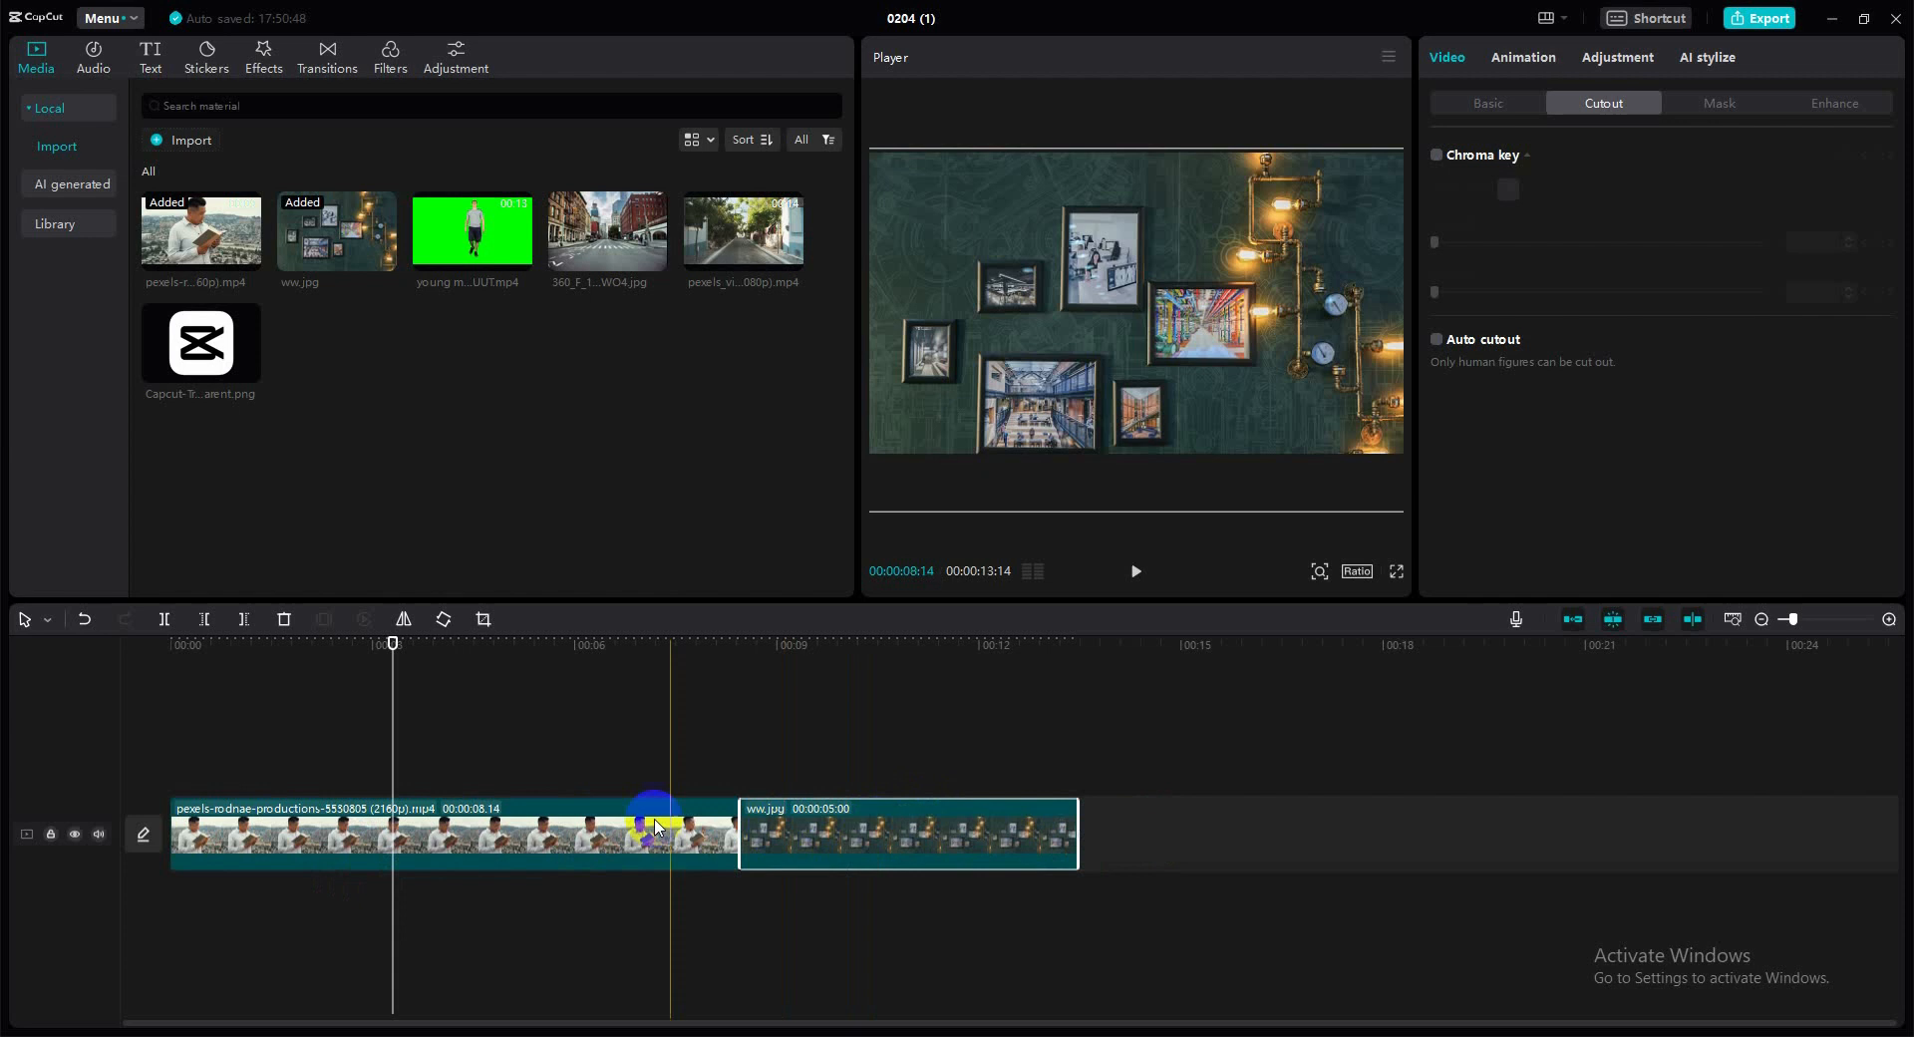
left_click_drag(547, 797, 481, 805)
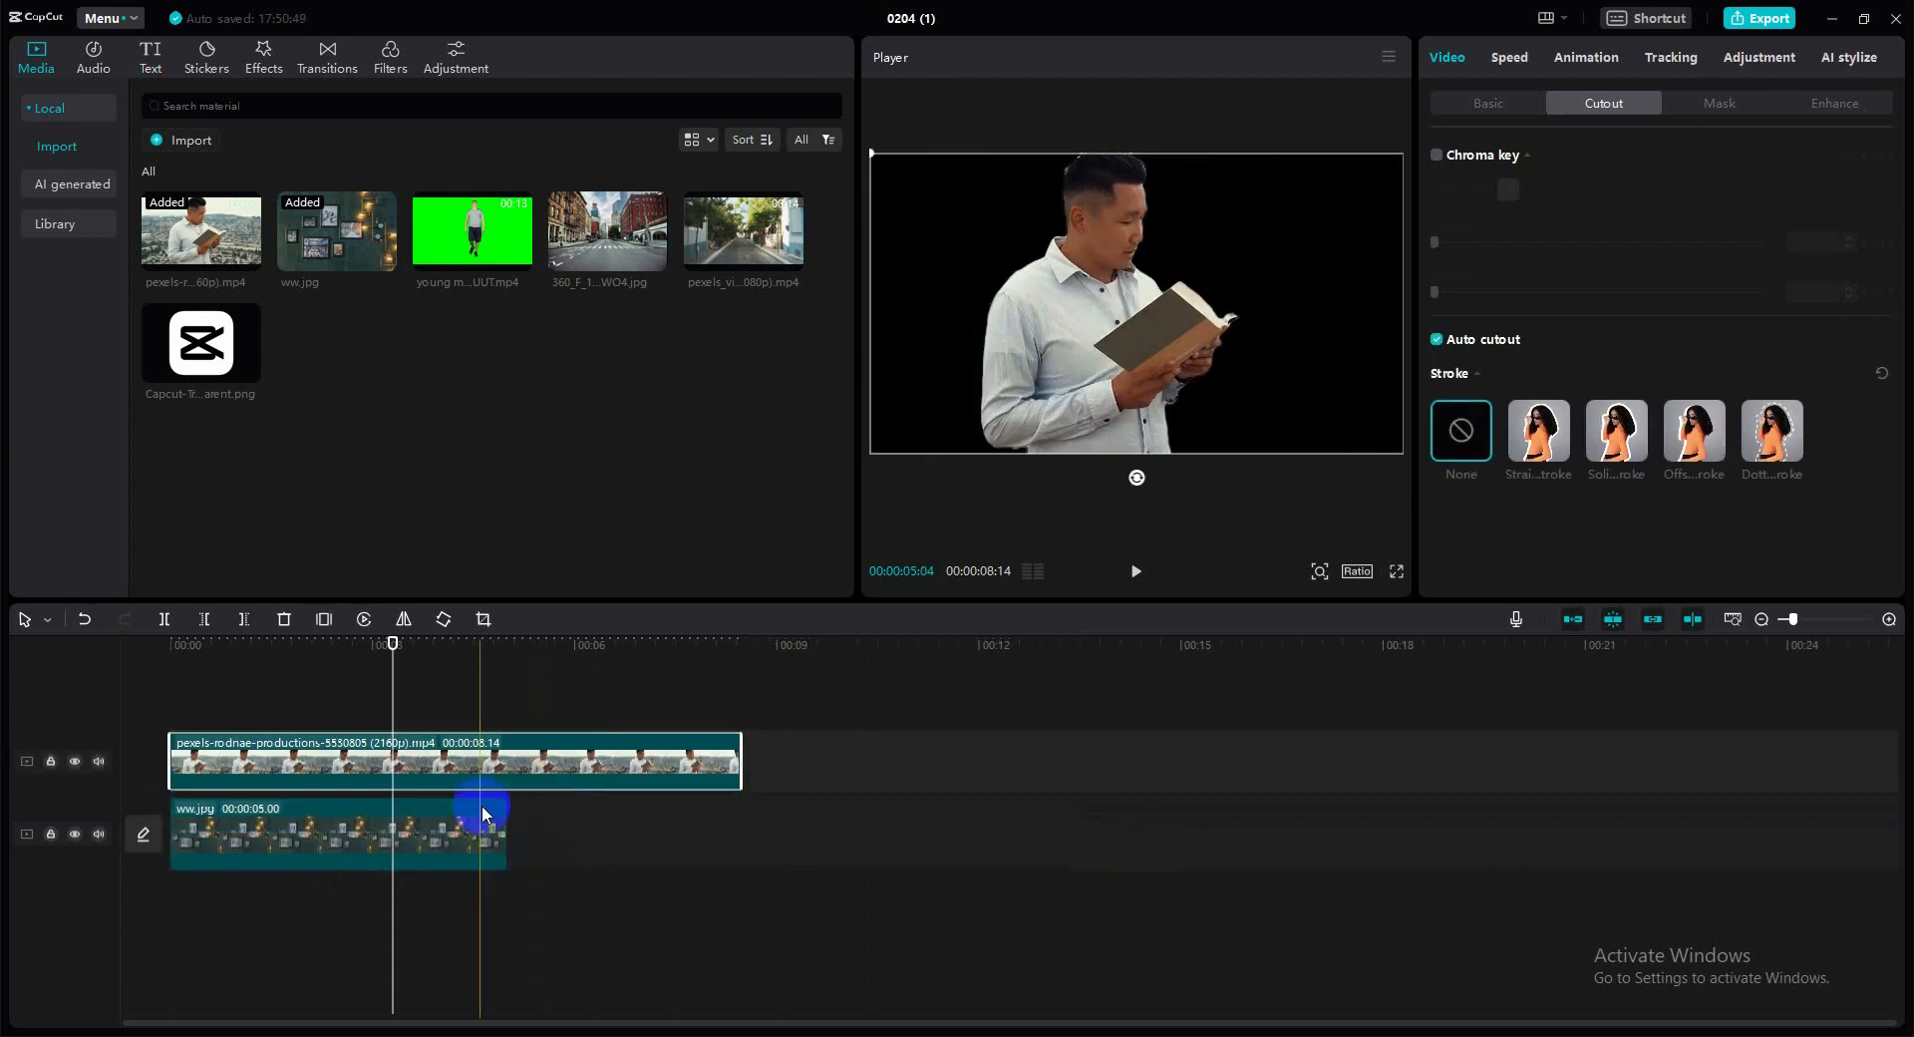
left_click(271, 835)
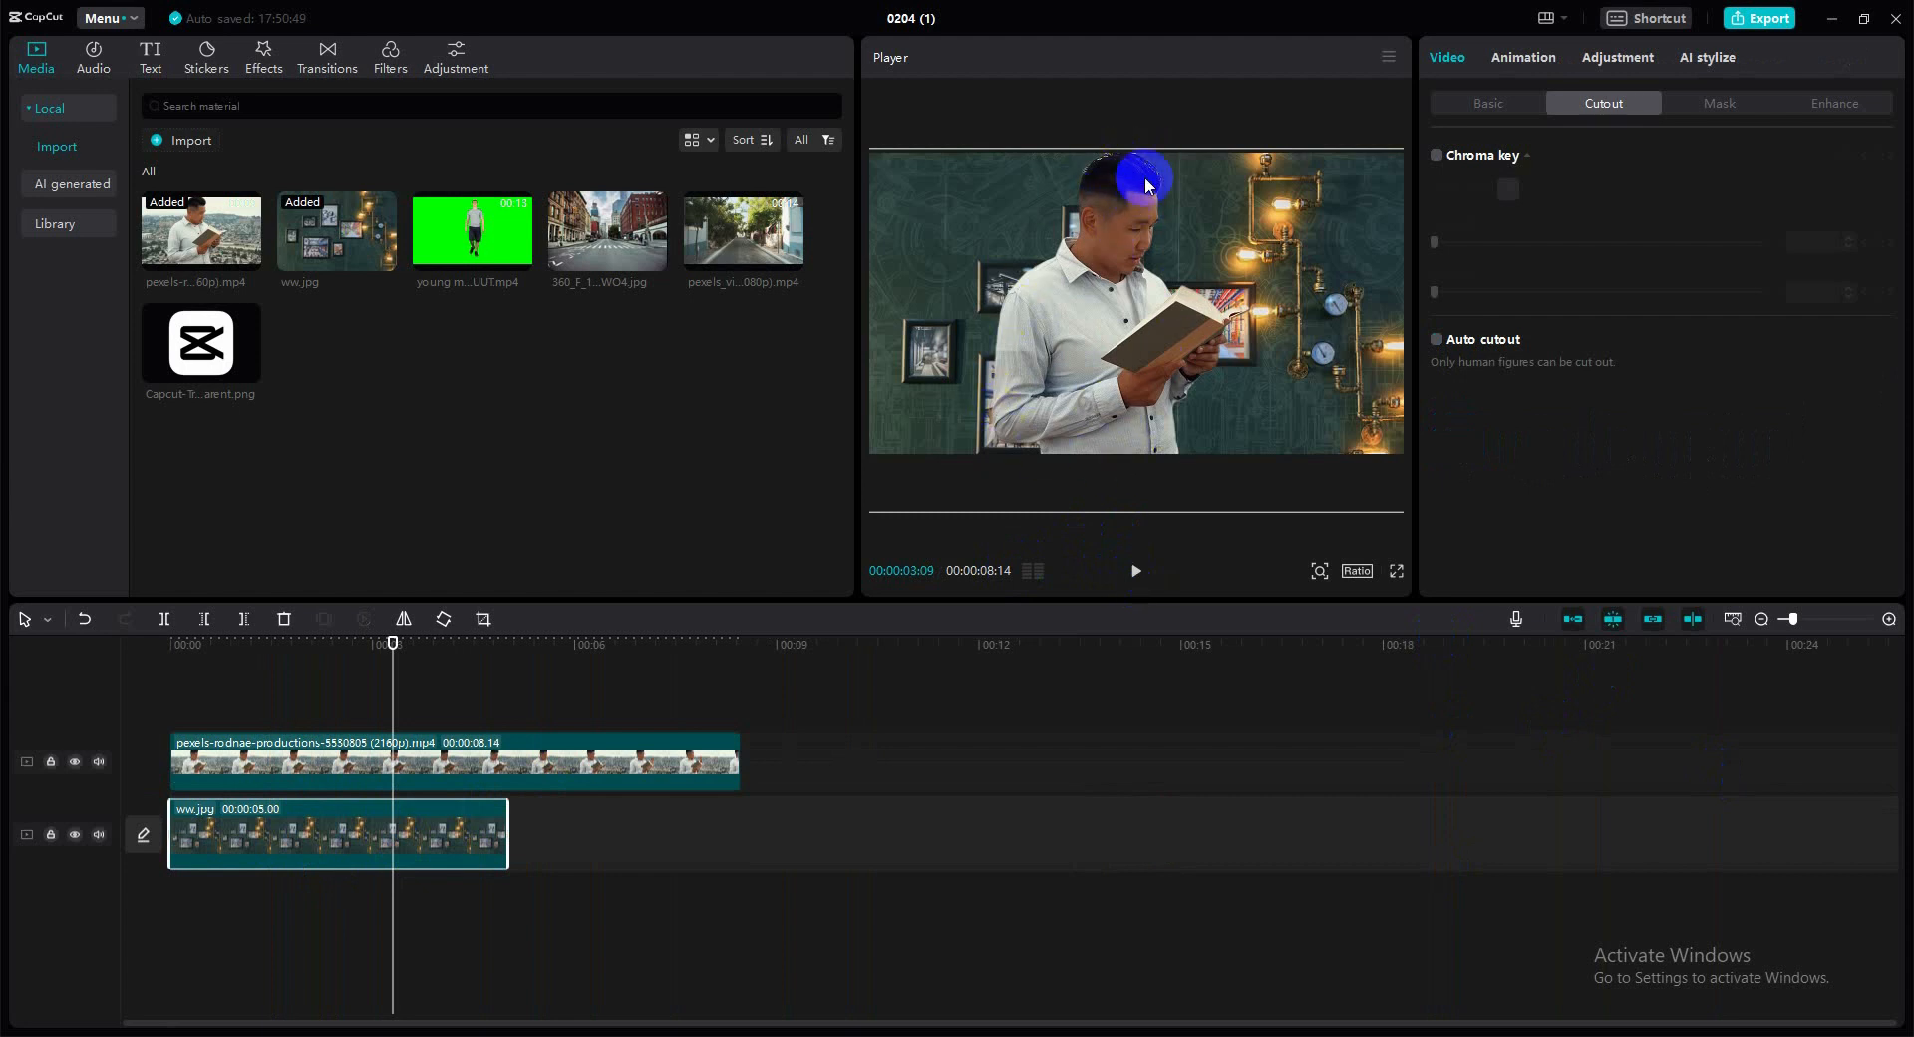
- Outline the reading man's cutout with the white solid stroke, using size 12 and opacity 100
left_click(200, 664)
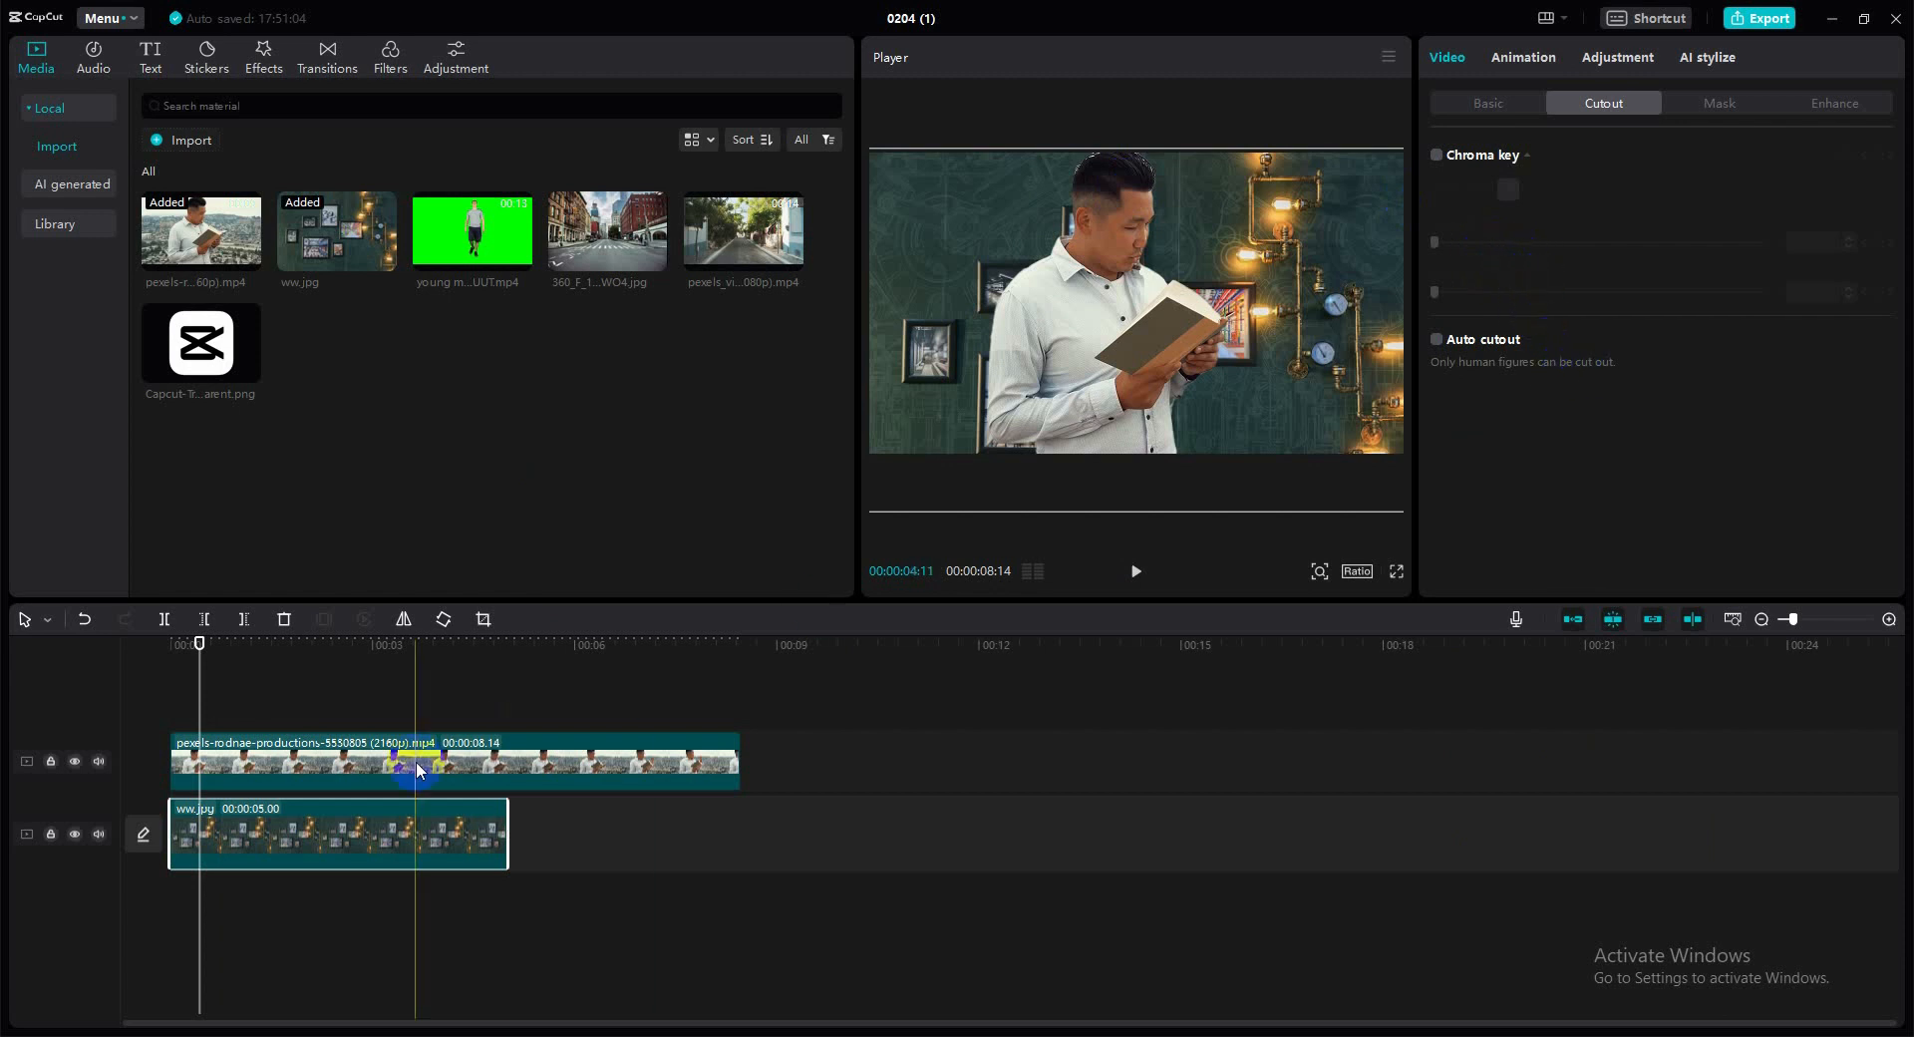
left_click(317, 762)
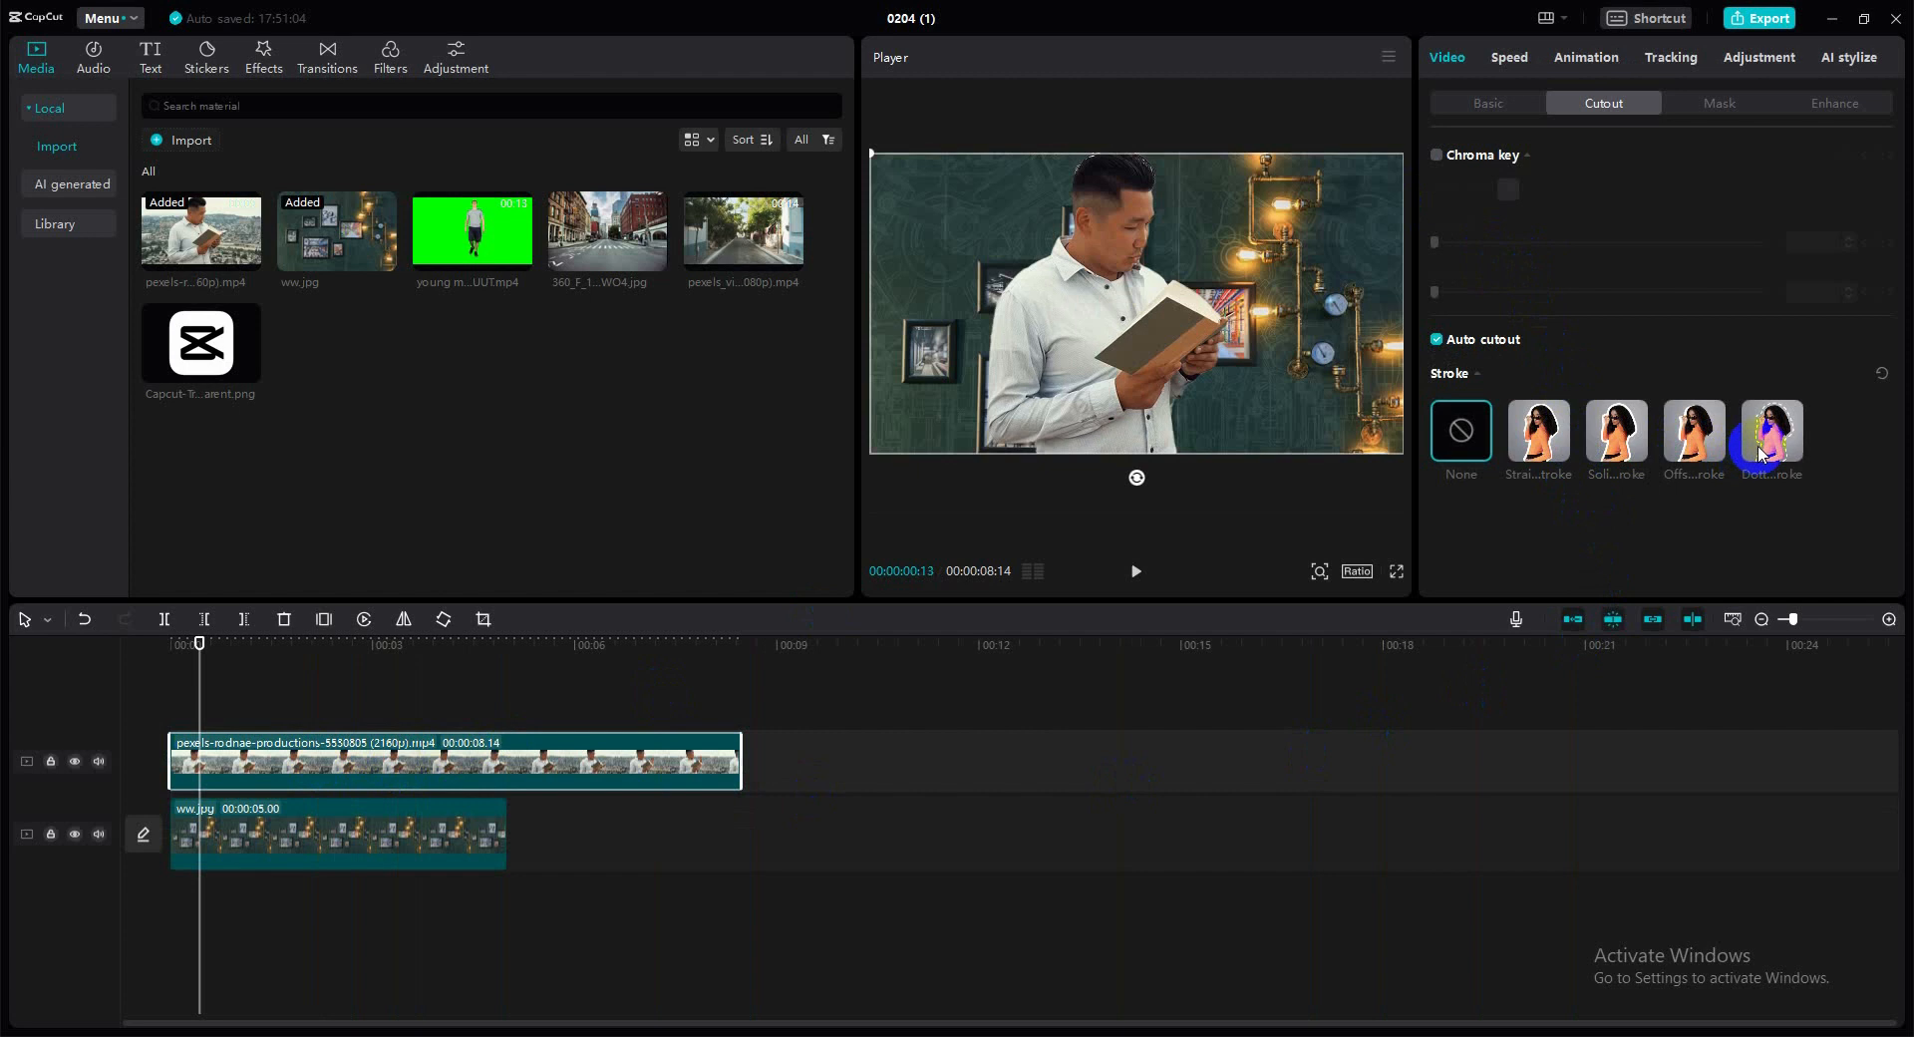
left_click(1623, 435)
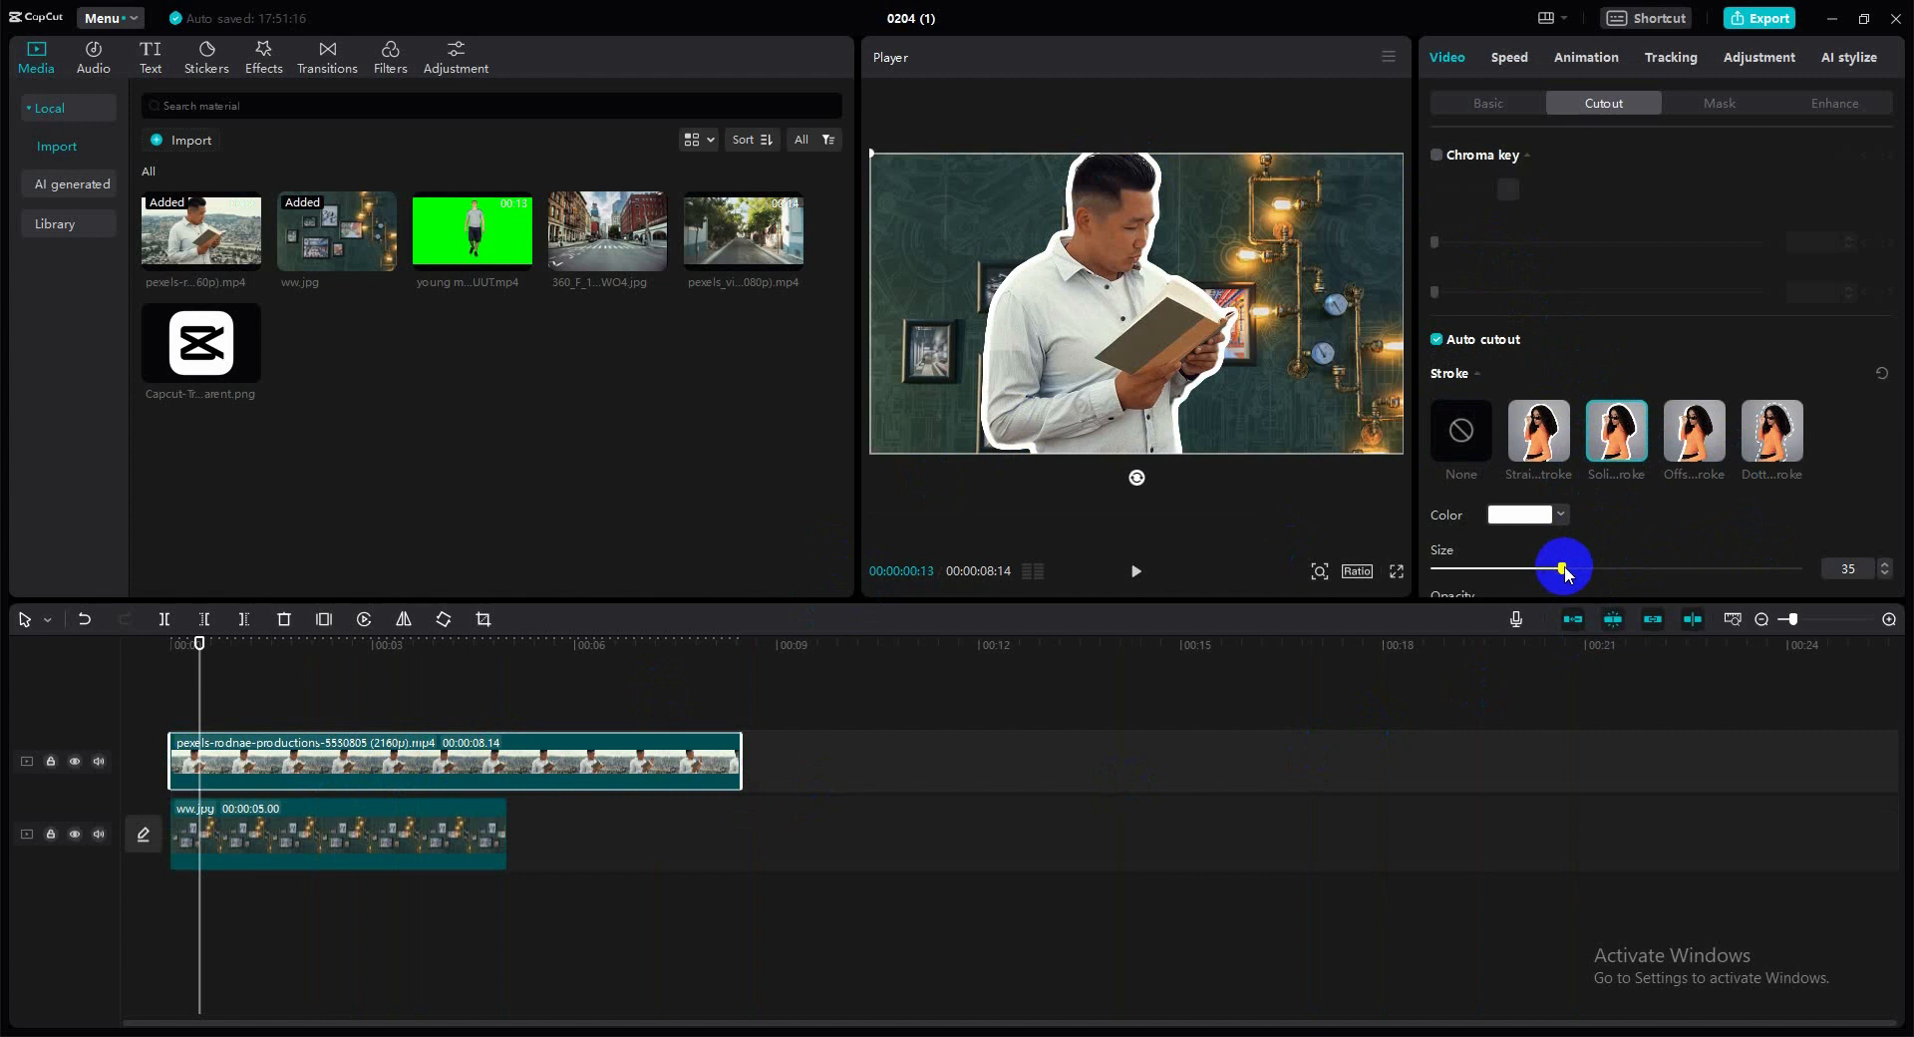
left_click_drag(1563, 569, 1473, 569)
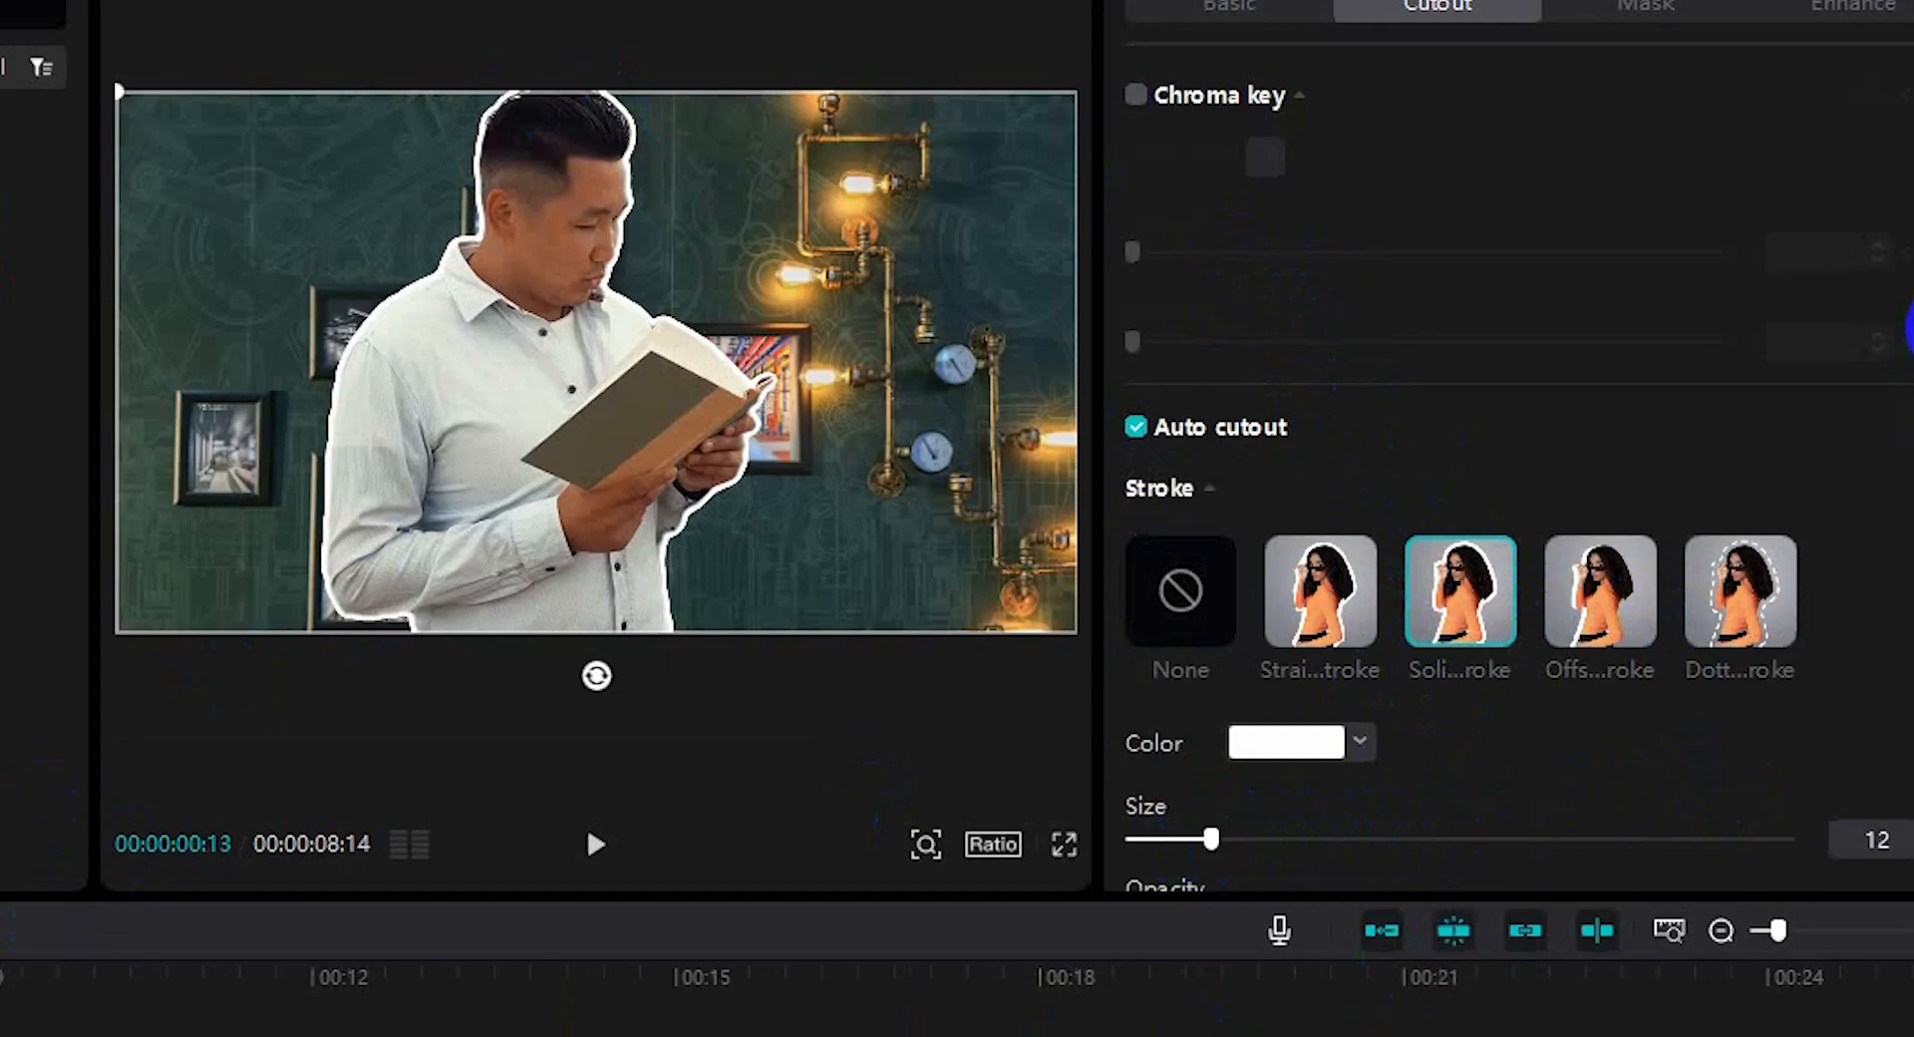
left_click_drag(1898, 317, 1899, 369)
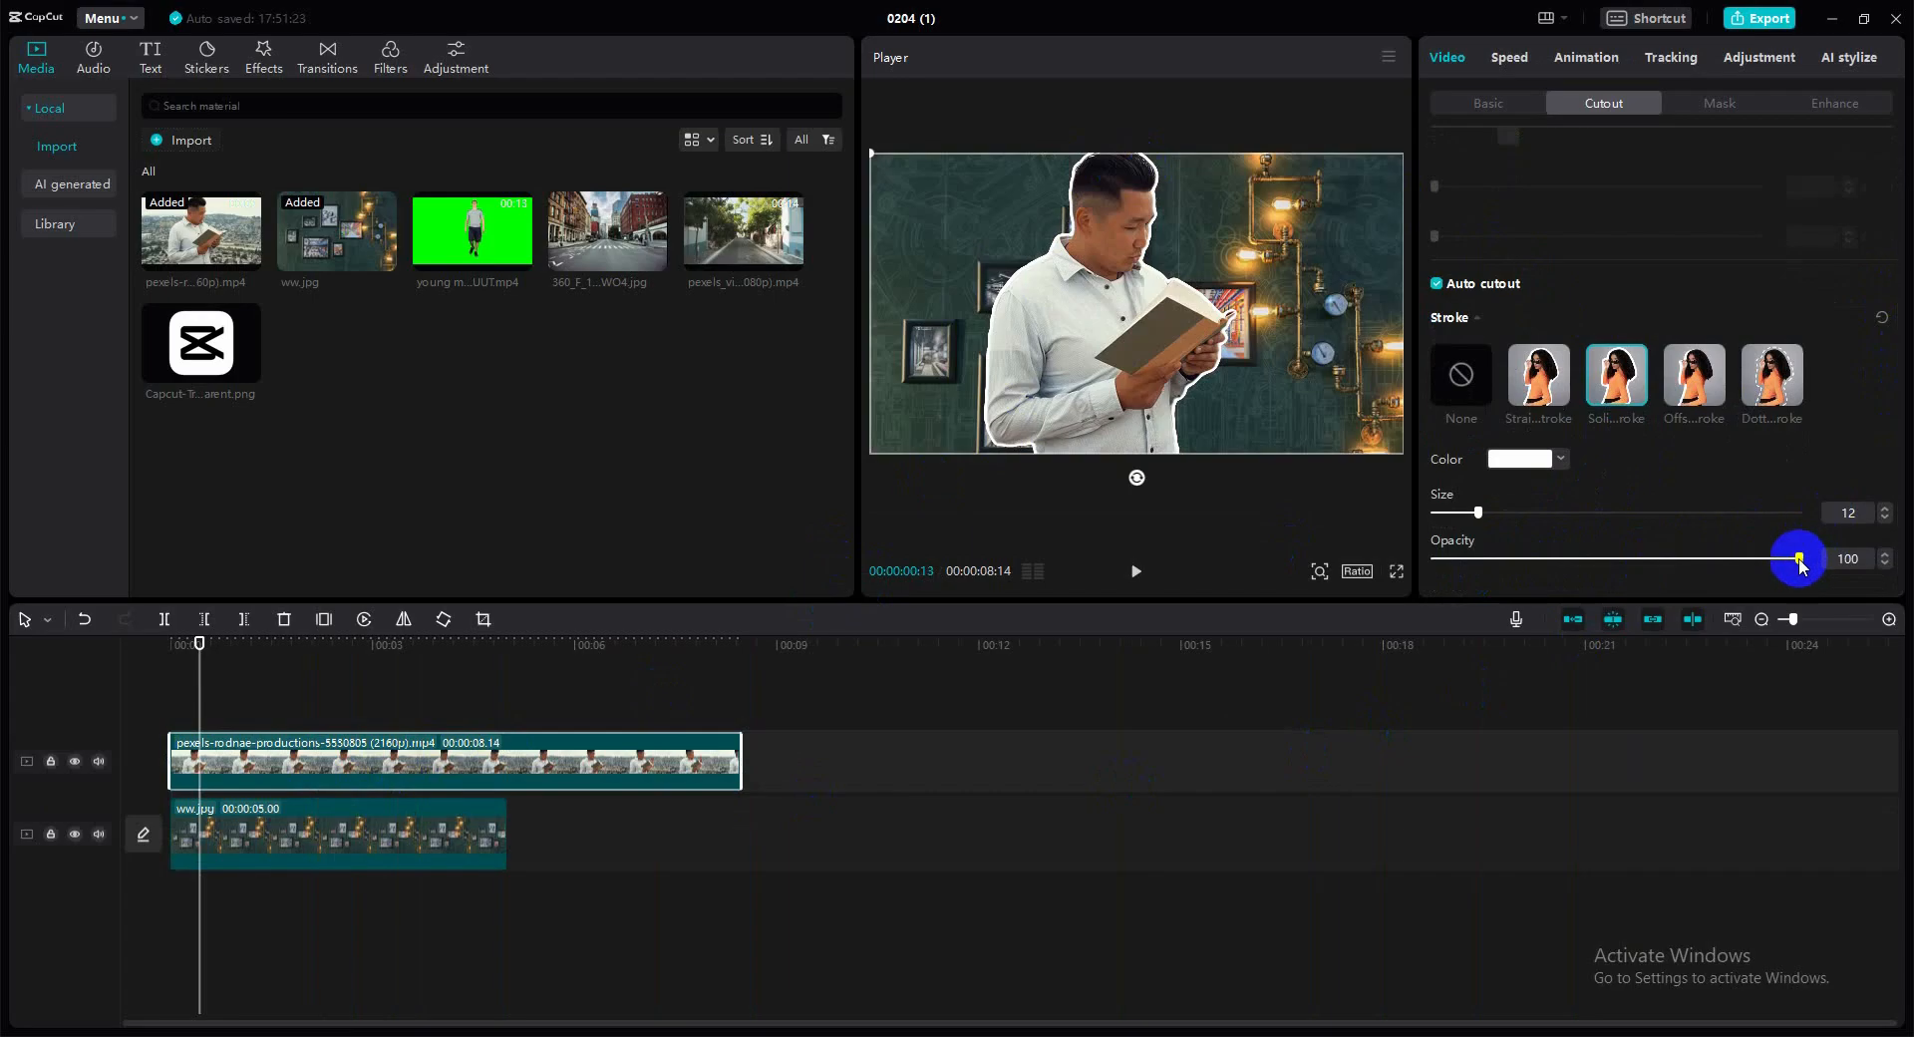
mouse_move(1801, 565)
left_mouse_down()
mouse_move(1535, 560)
mouse_move(1800, 560)
left_mouse_up()
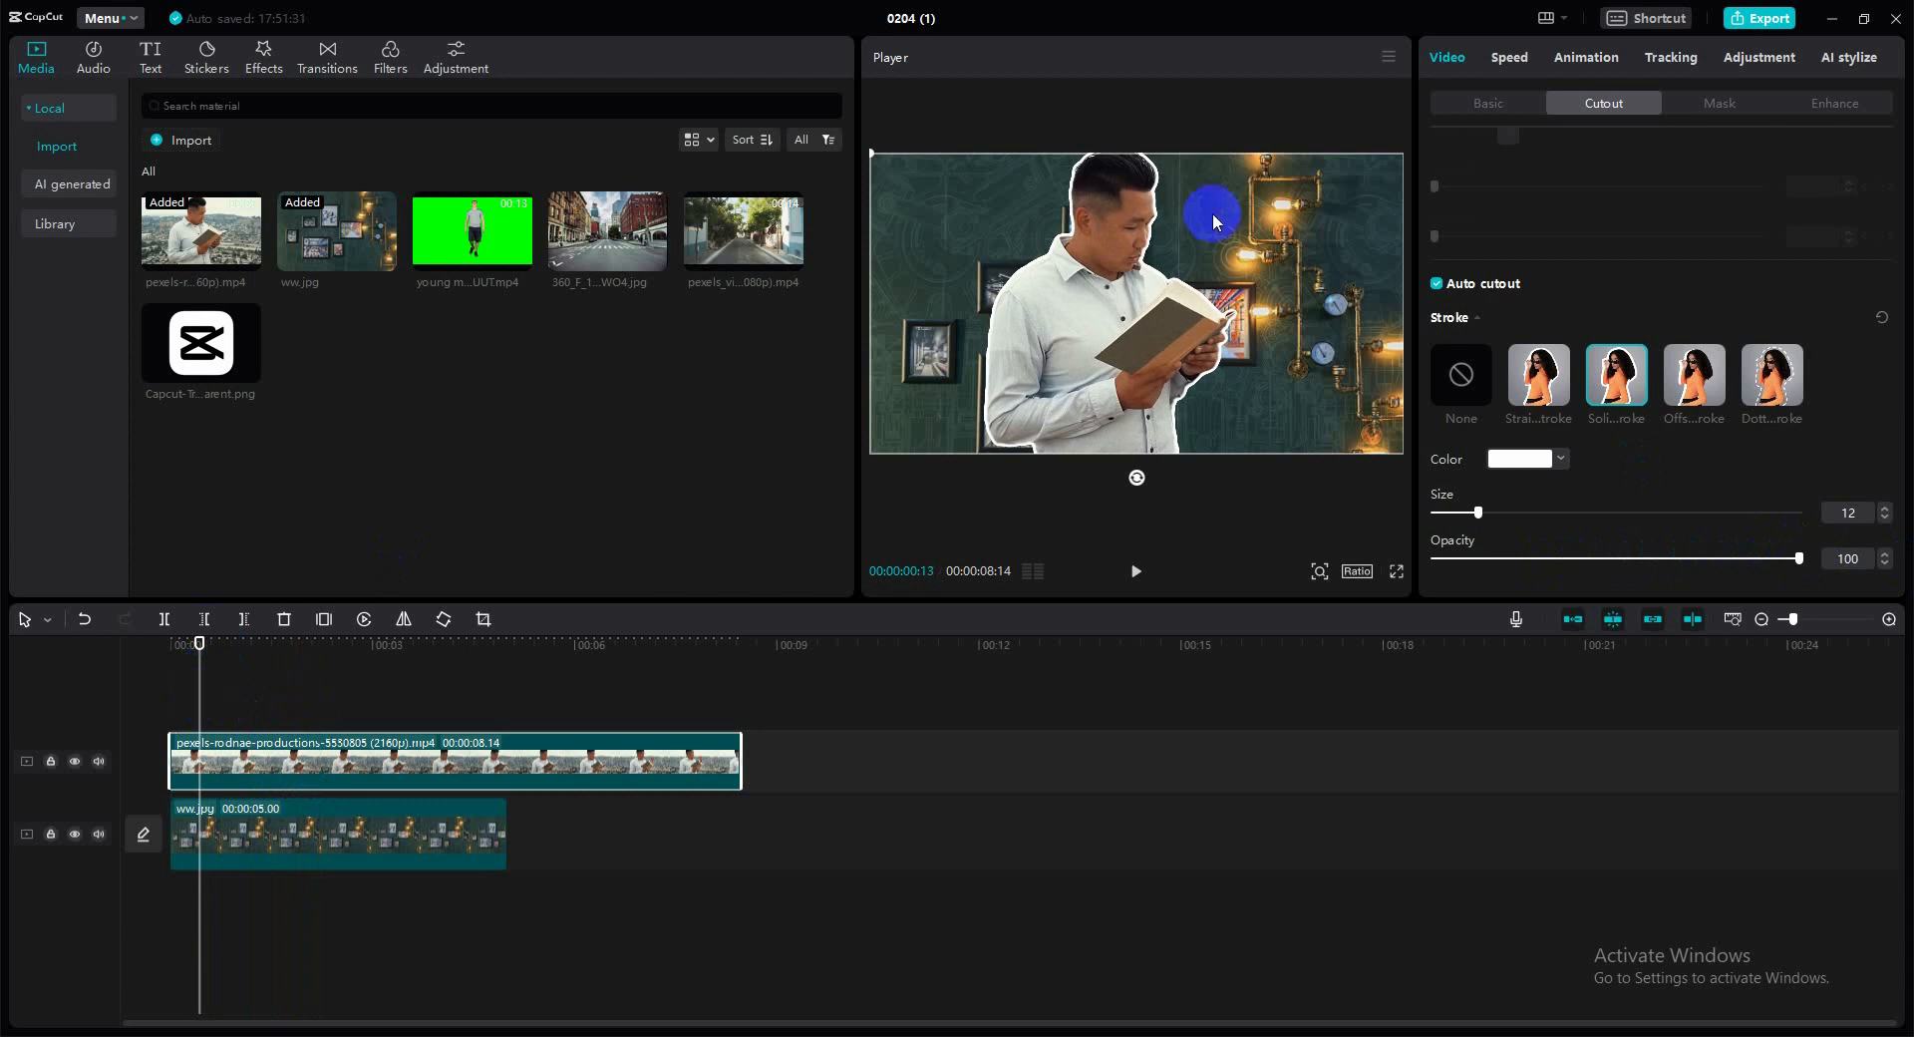
- Play back the composite and trim the end of the reading-man clip to 5 seconds, matching the ww.jpg background
left_click(1135, 572)
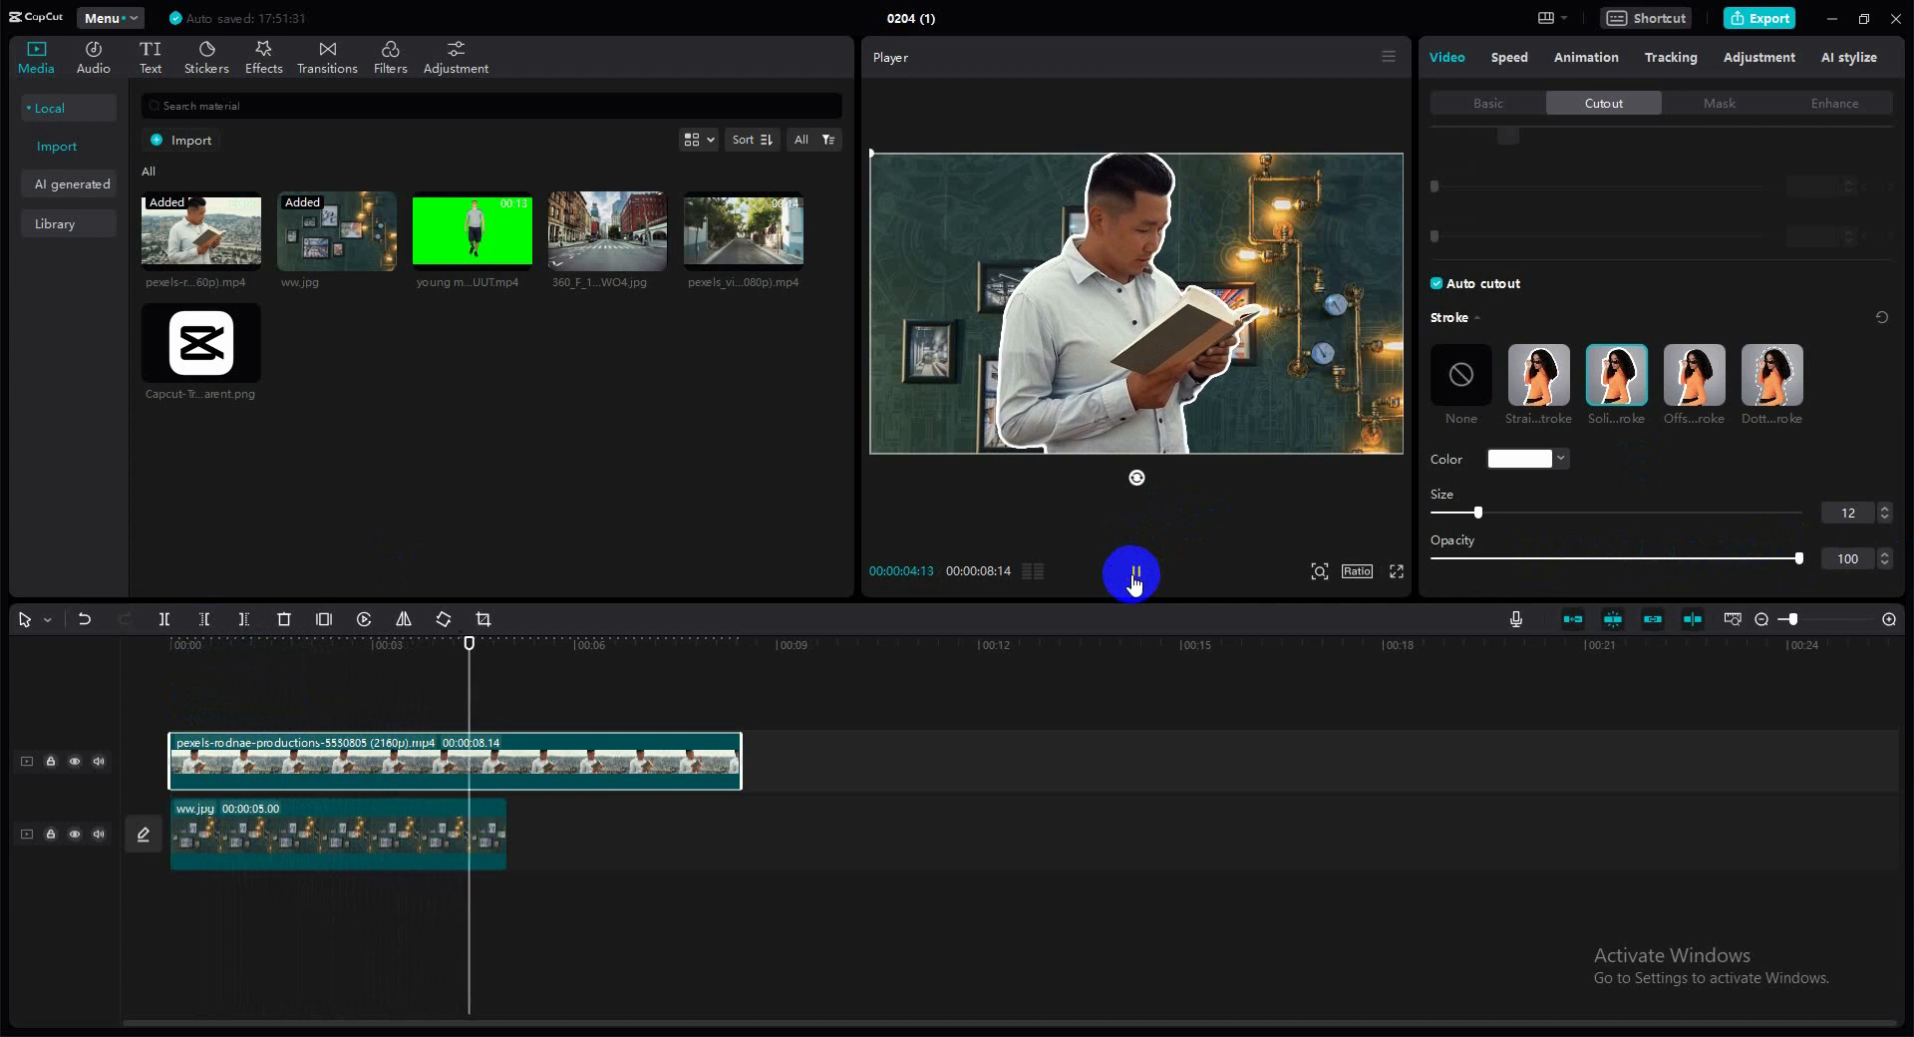
left_click(1136, 573)
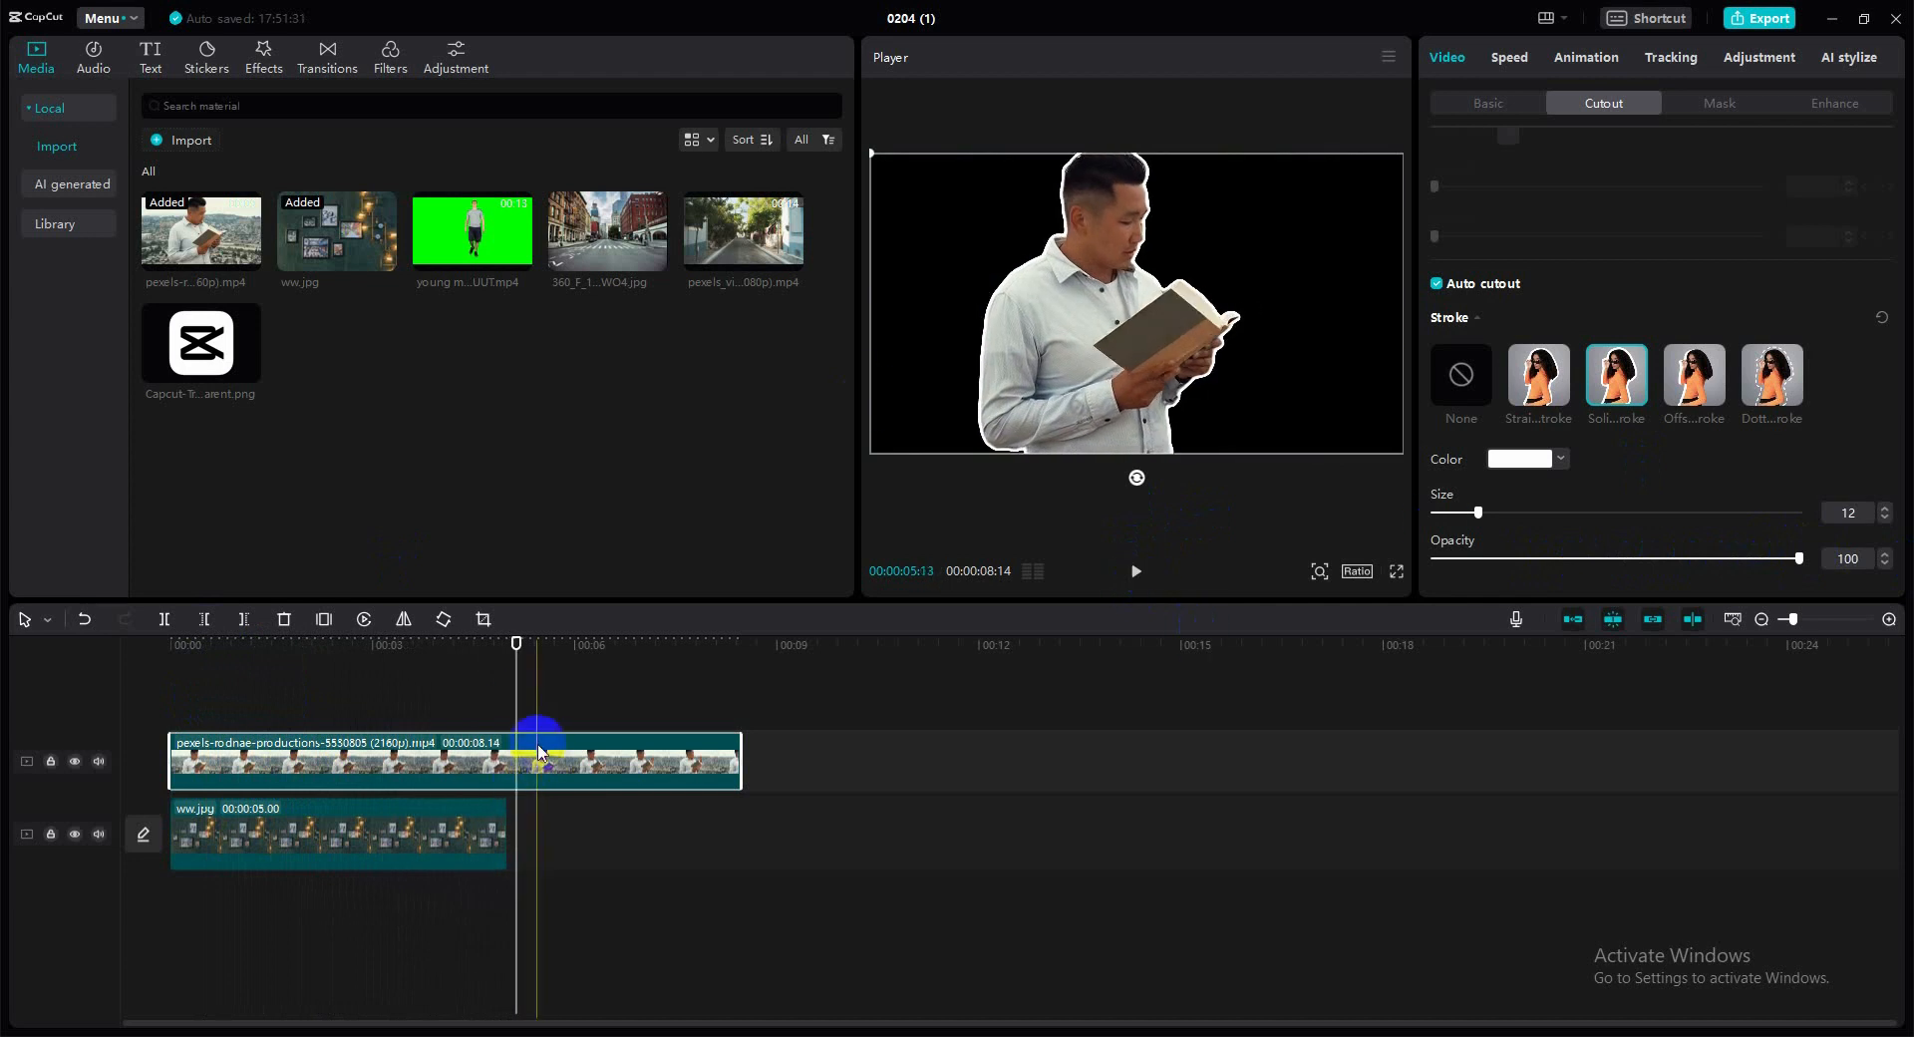
left_click_drag(740, 760, 501, 754)
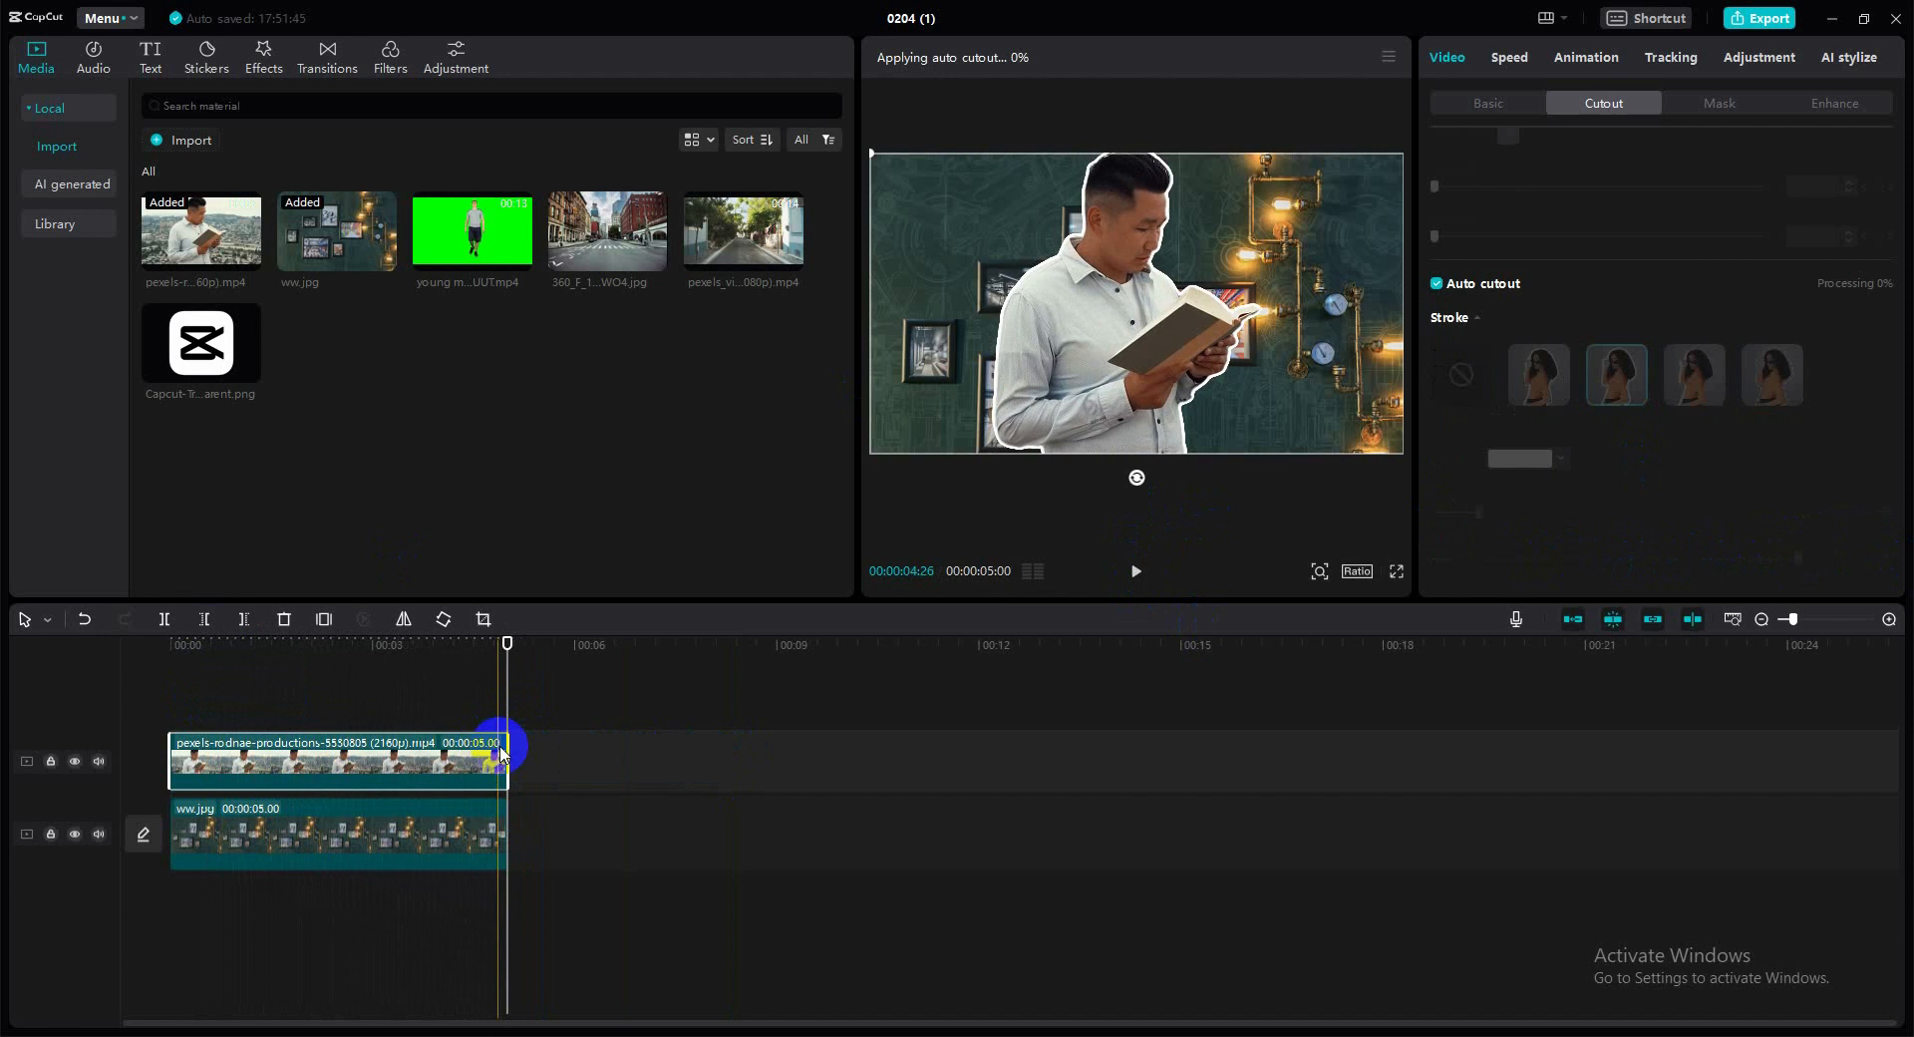
left_click(554, 688)
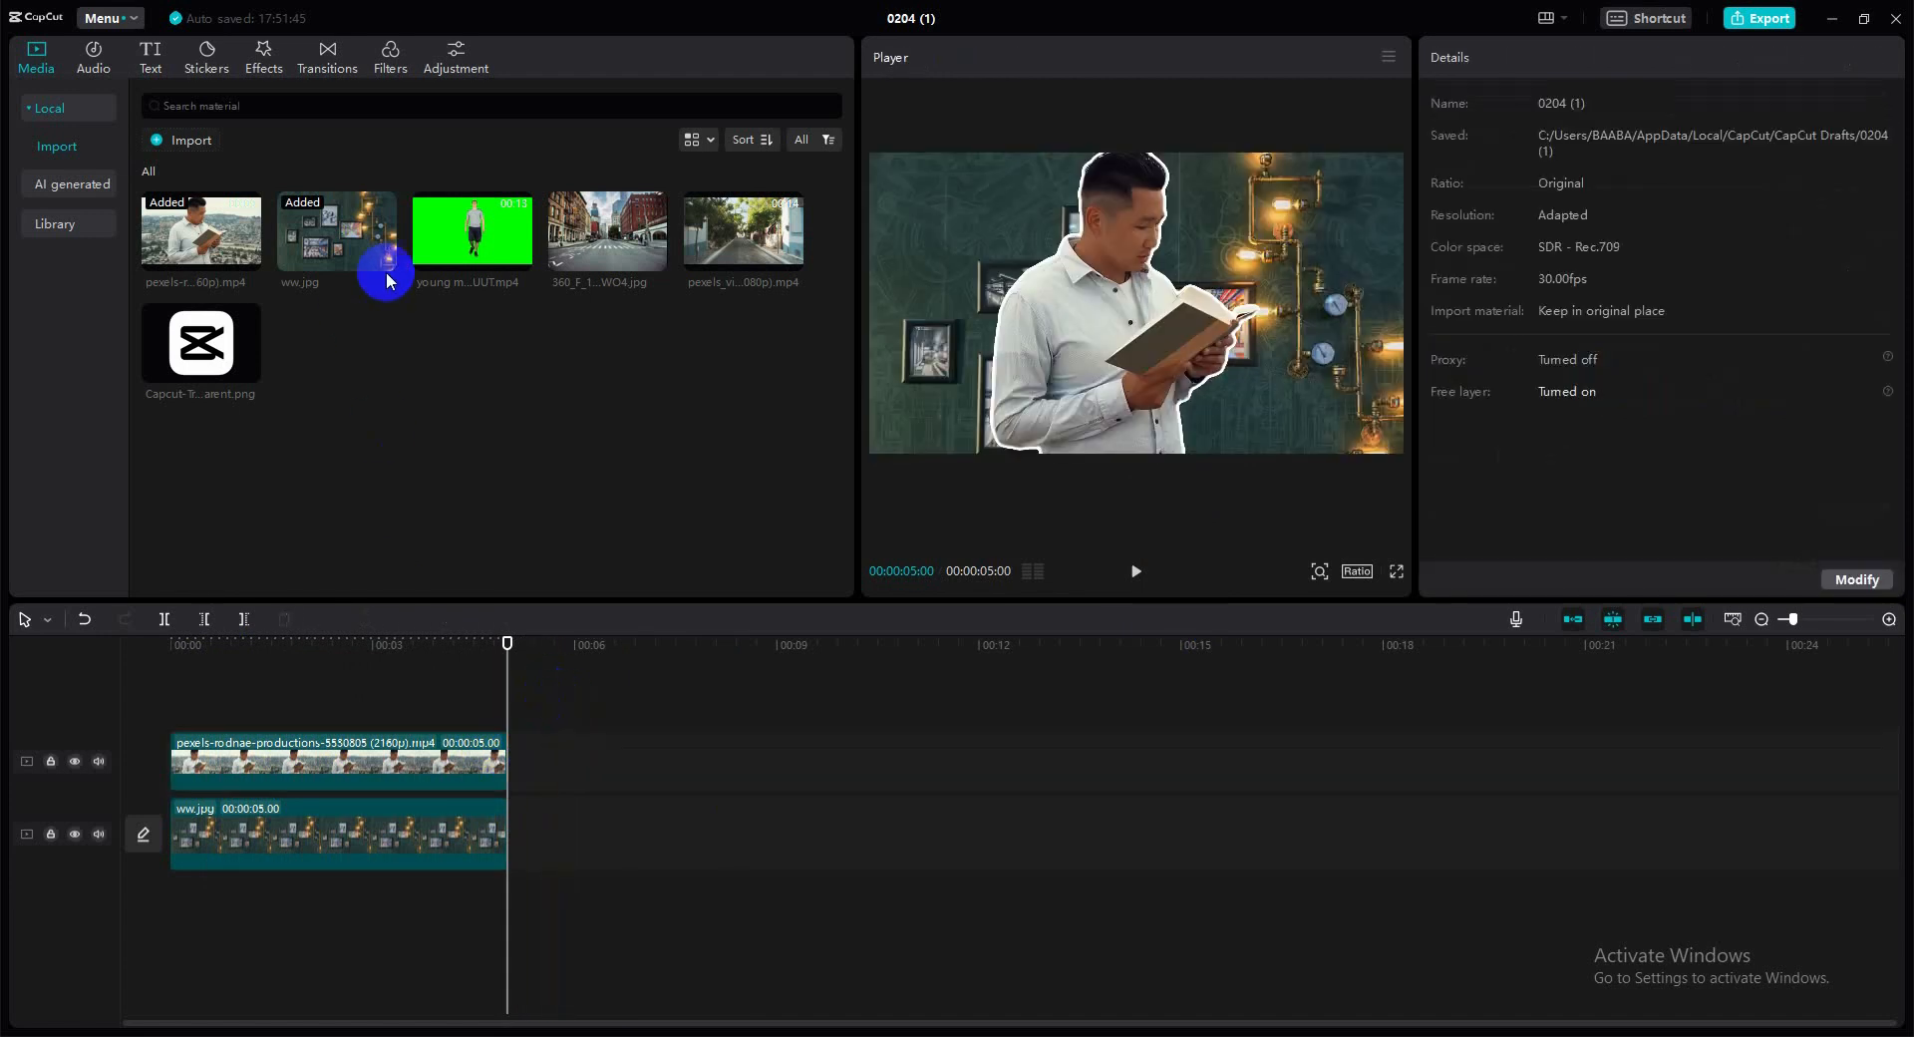
- Add the green-screen walking-man clip right after the reading-man clip, and place the pexels street video beneath it, after ww.jpg
left_click_drag(469, 244, 534, 759)
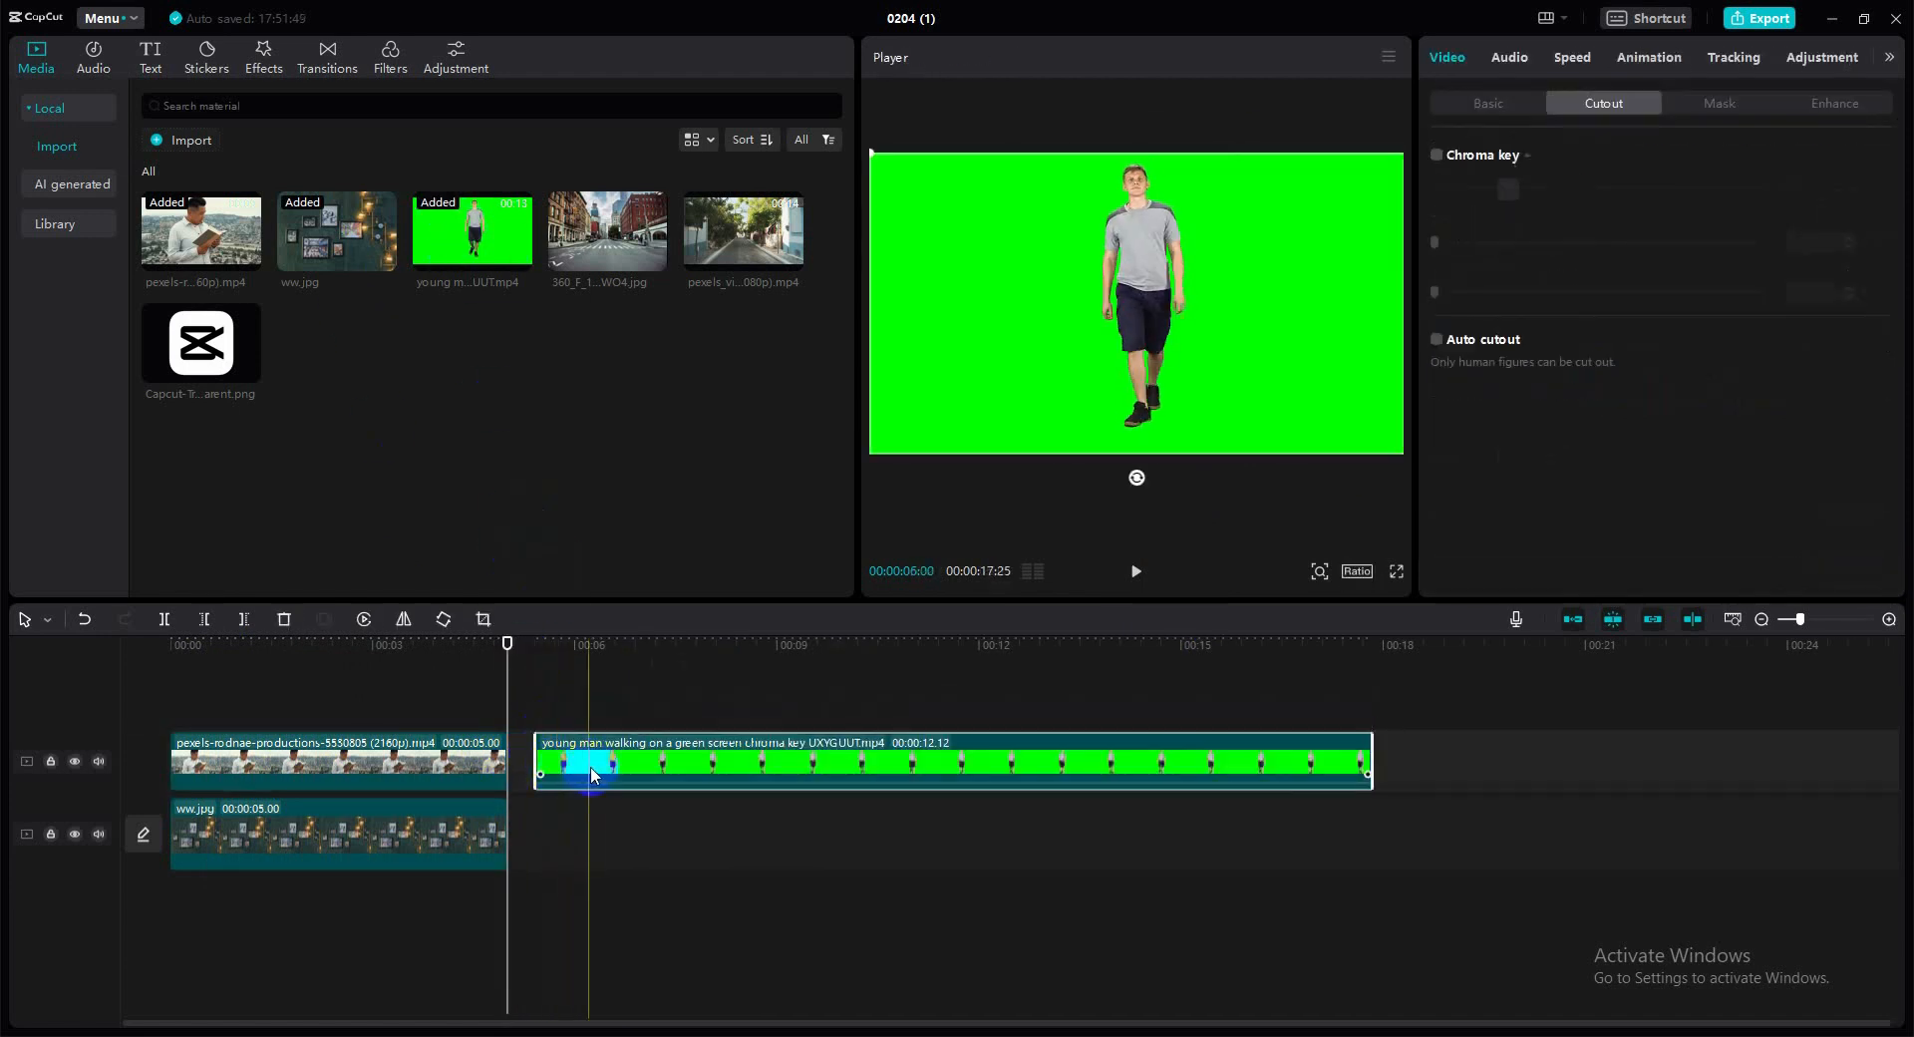
left_click_drag(670, 758, 668, 759)
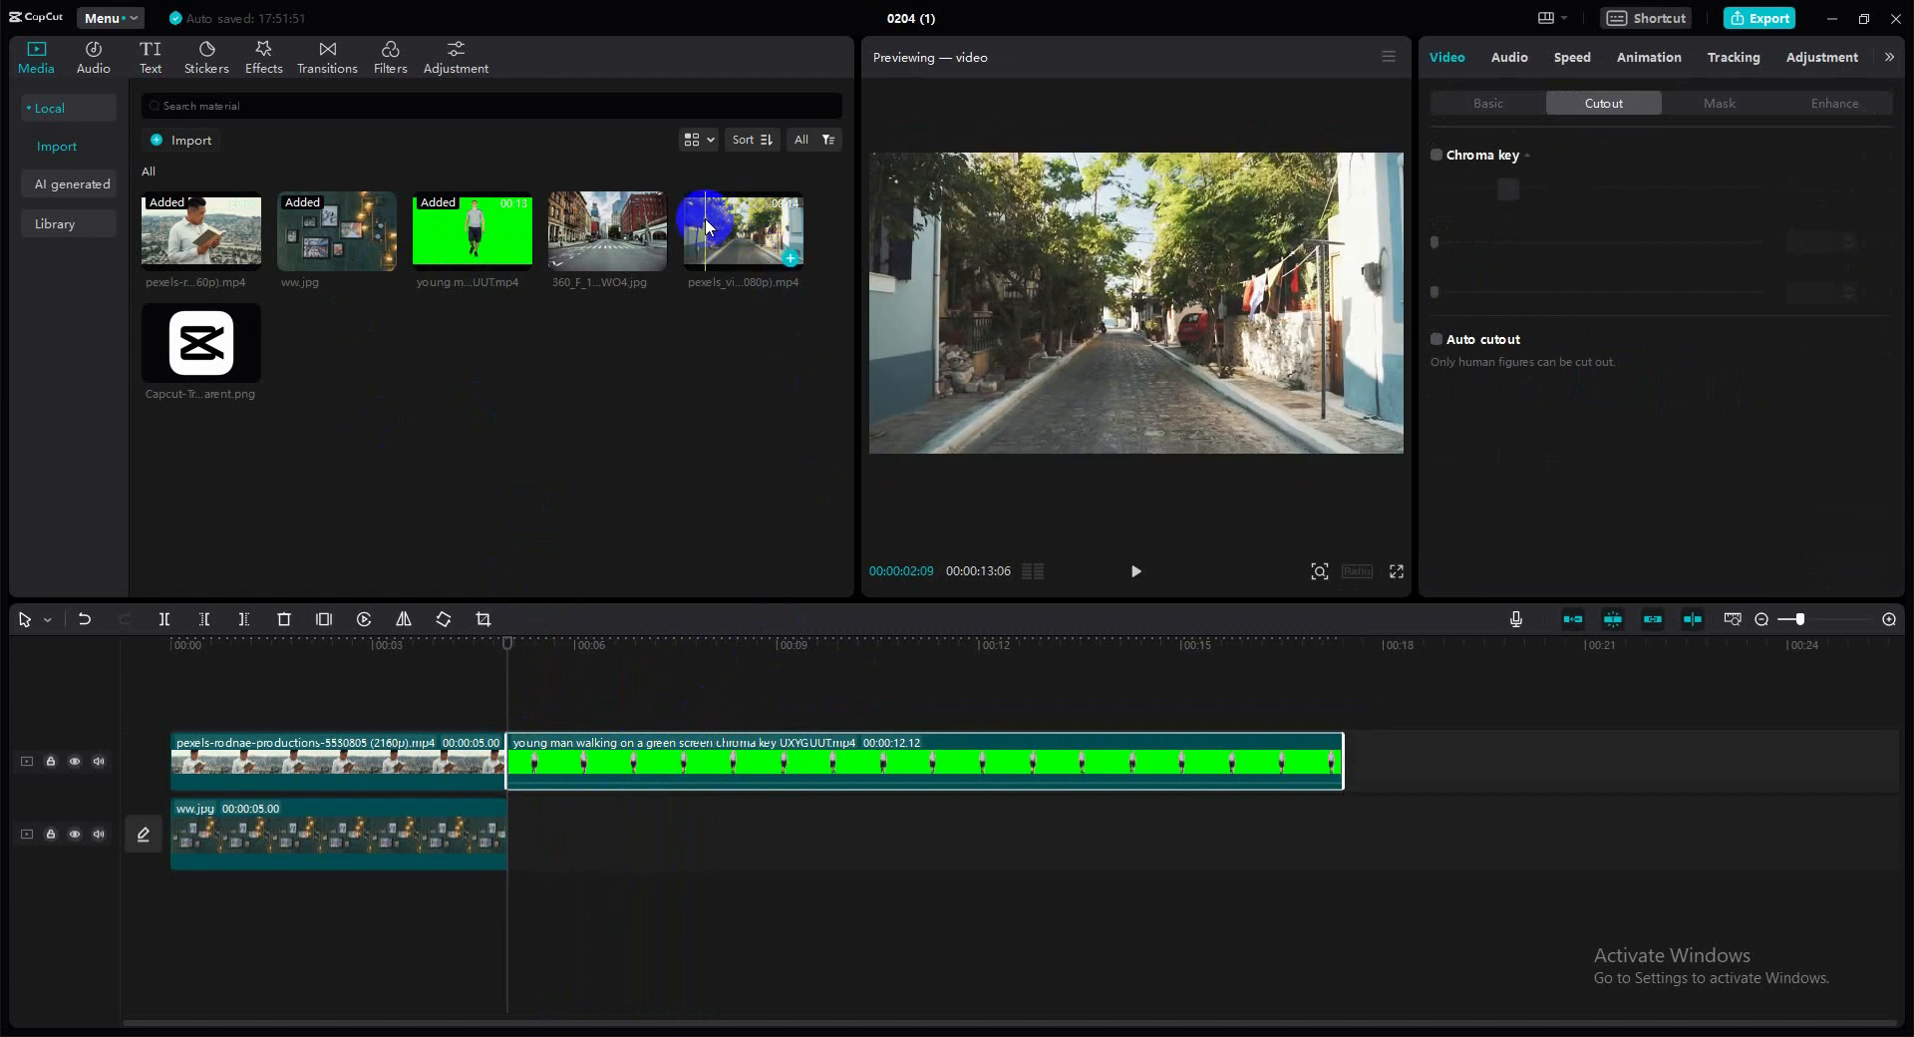
left_click_drag(722, 232, 1355, 765)
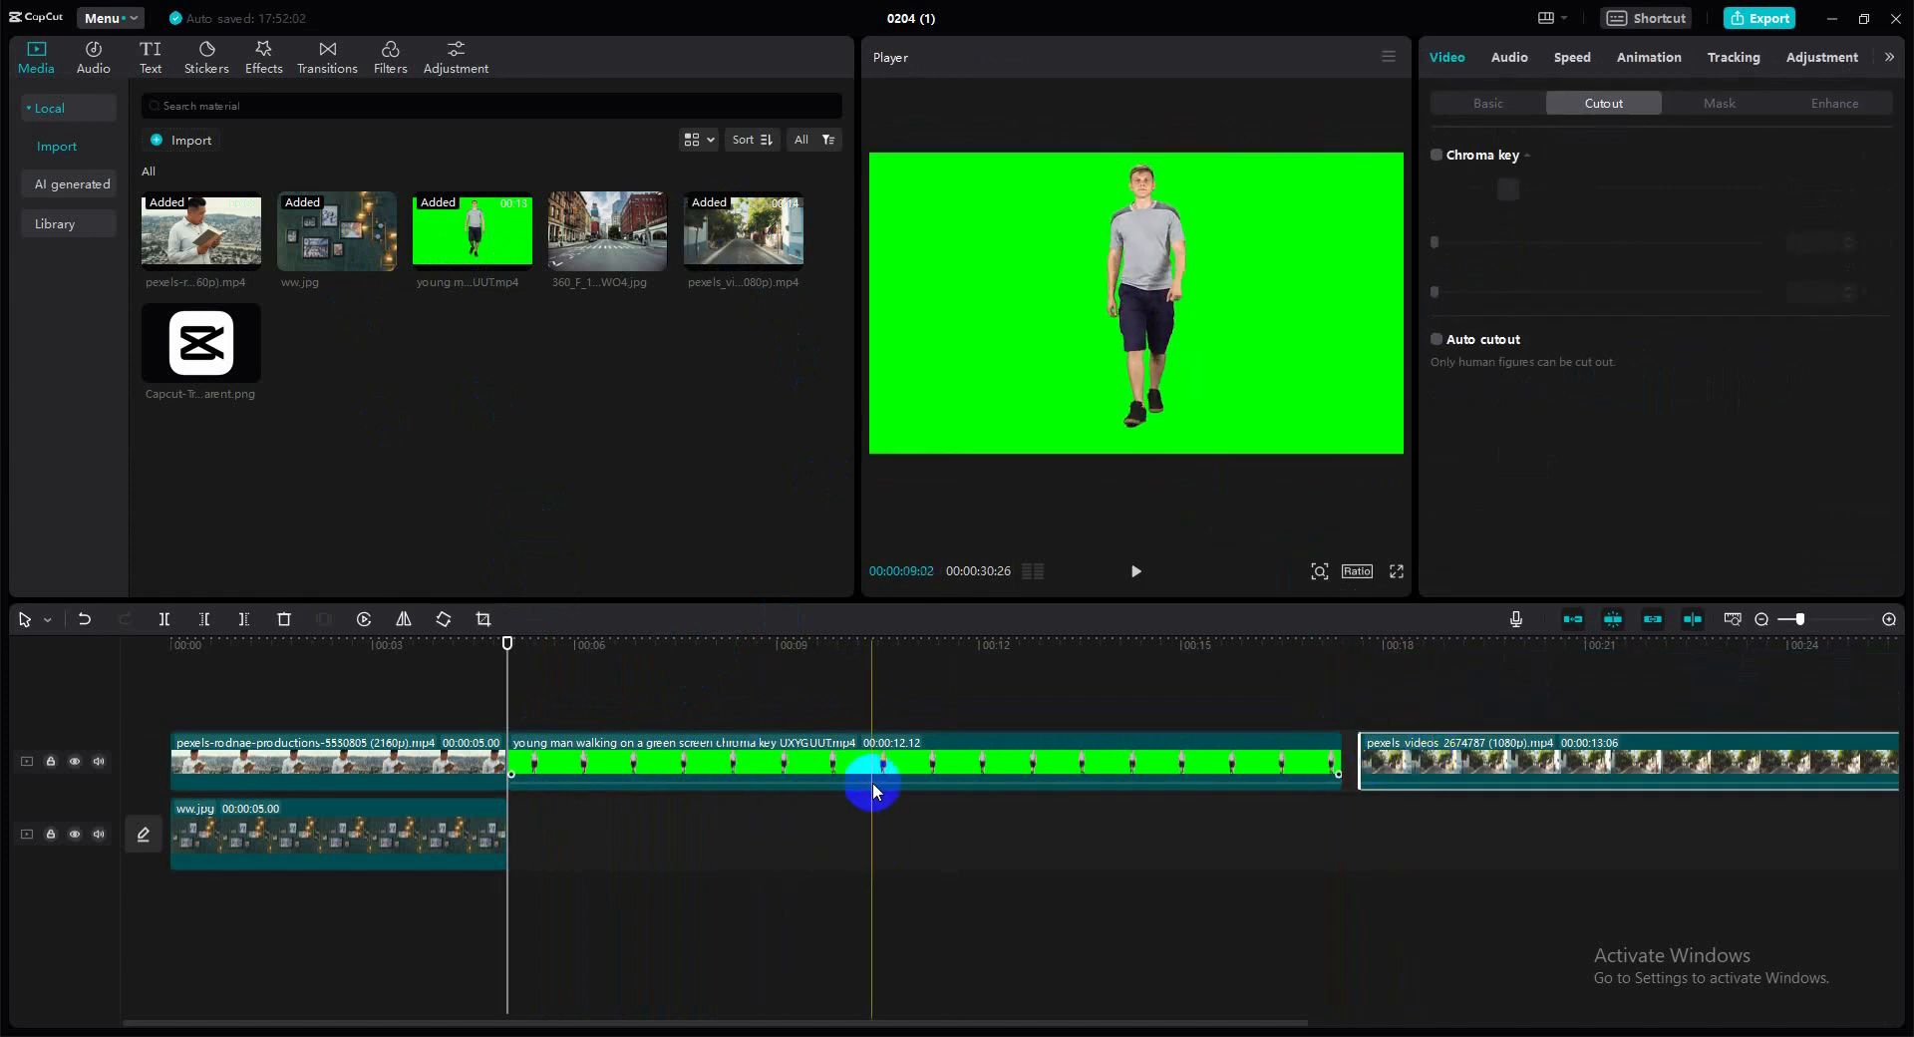
left_click_drag(1456, 760, 608, 825)
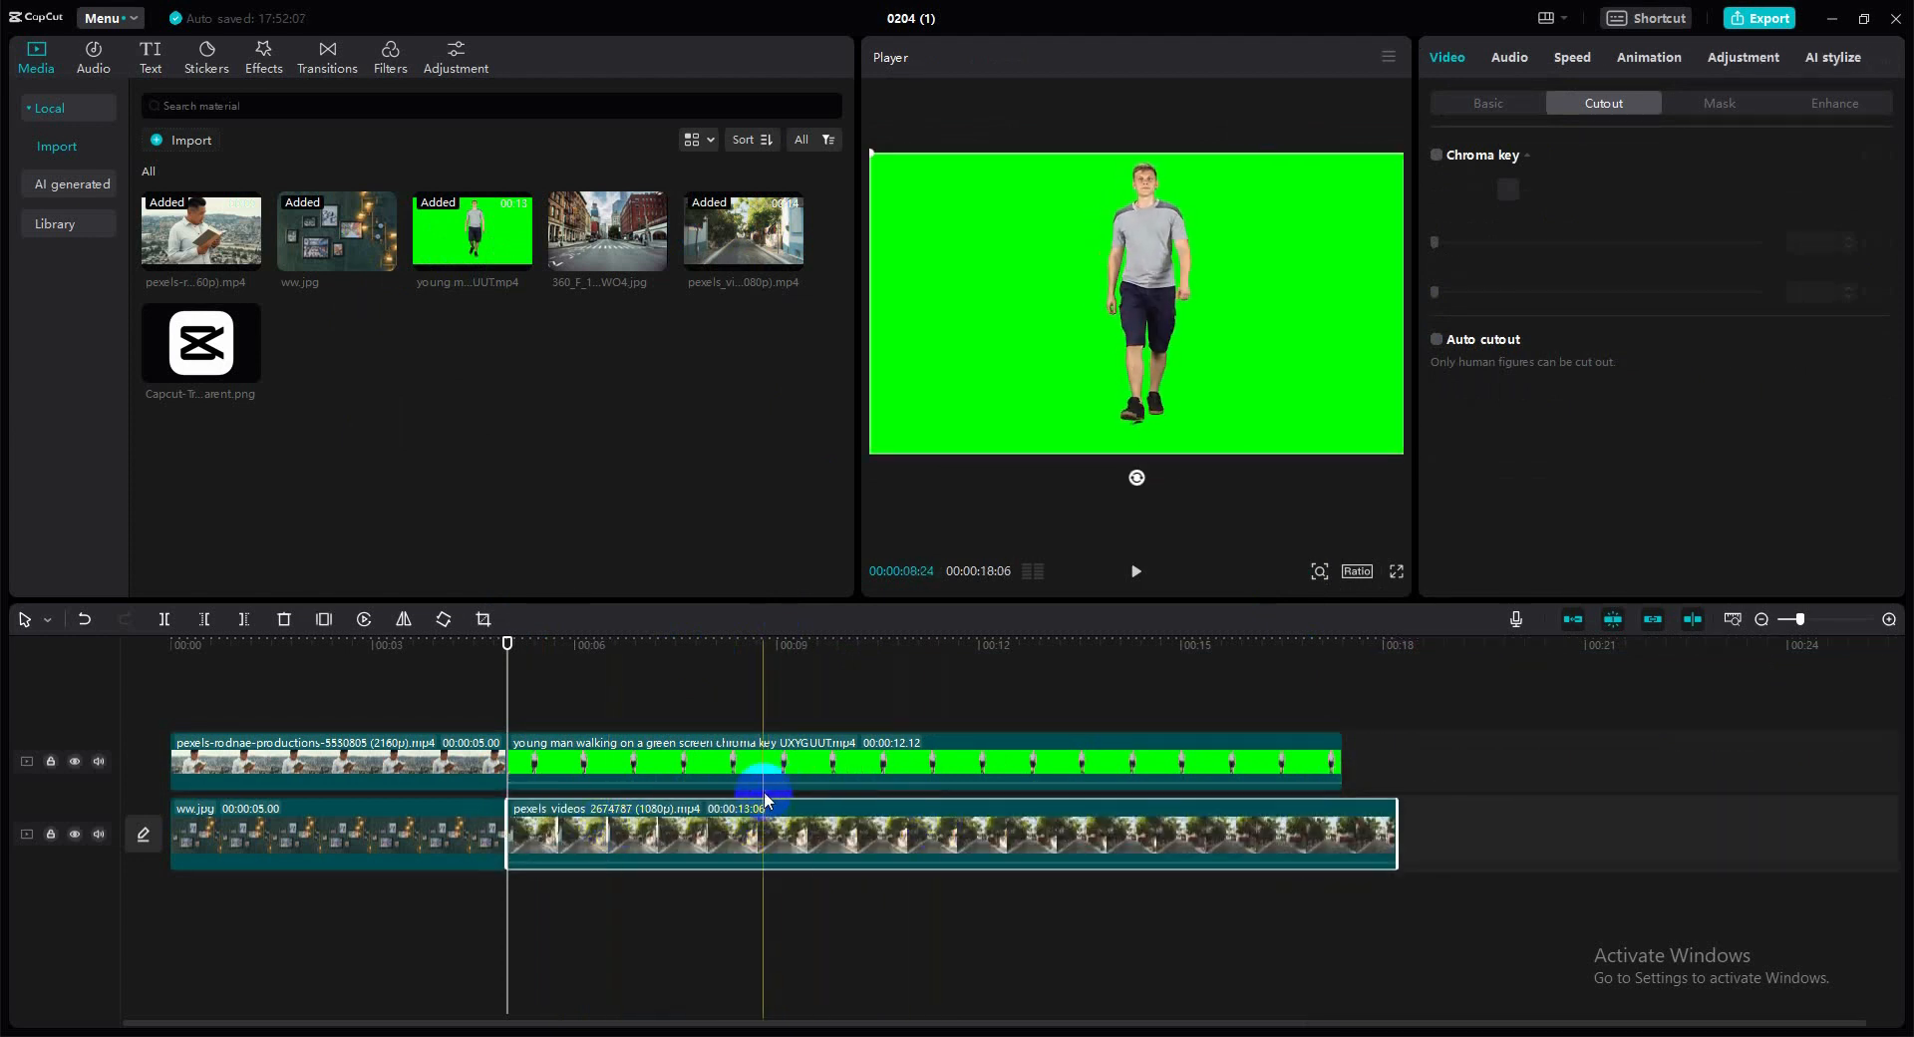
- Remove the green background from the walking-man clip with Chroma key, sampling the green and setting both Strength and Shadow to 100
left_click(828, 762)
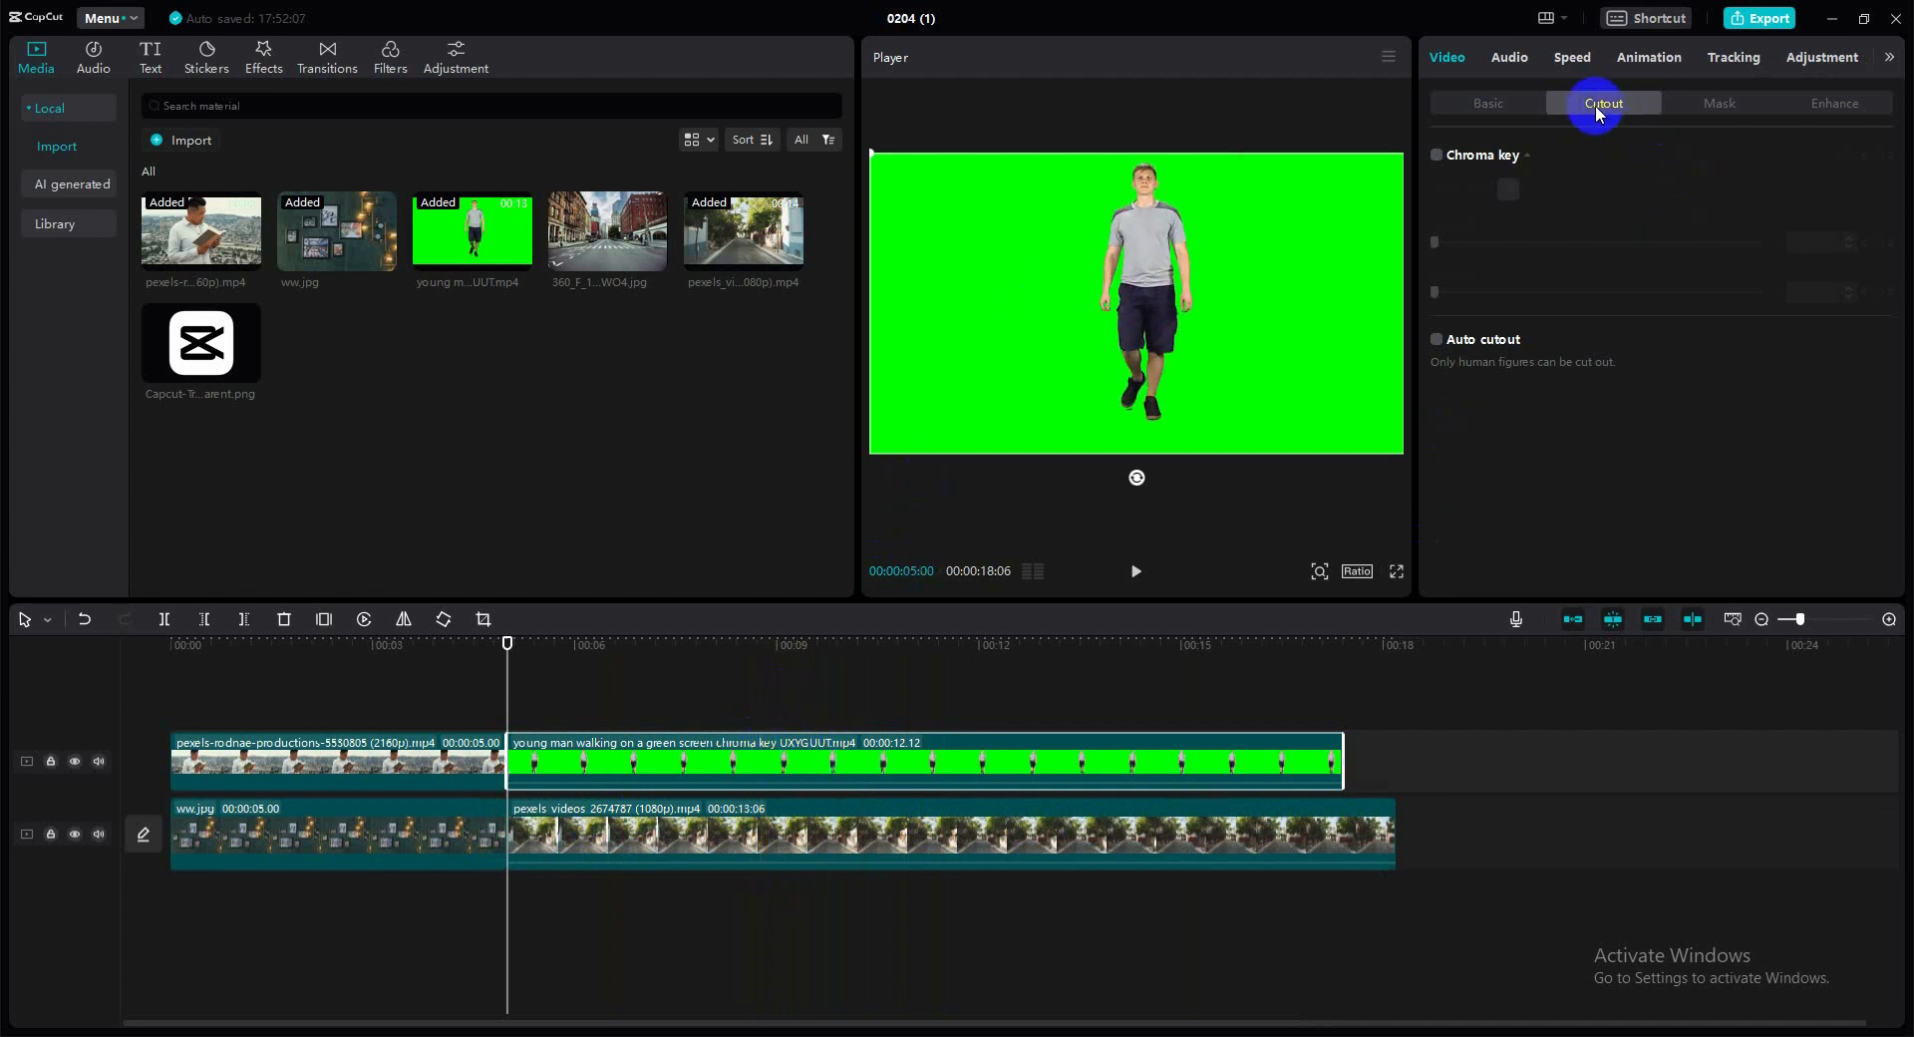
left_click(1436, 155)
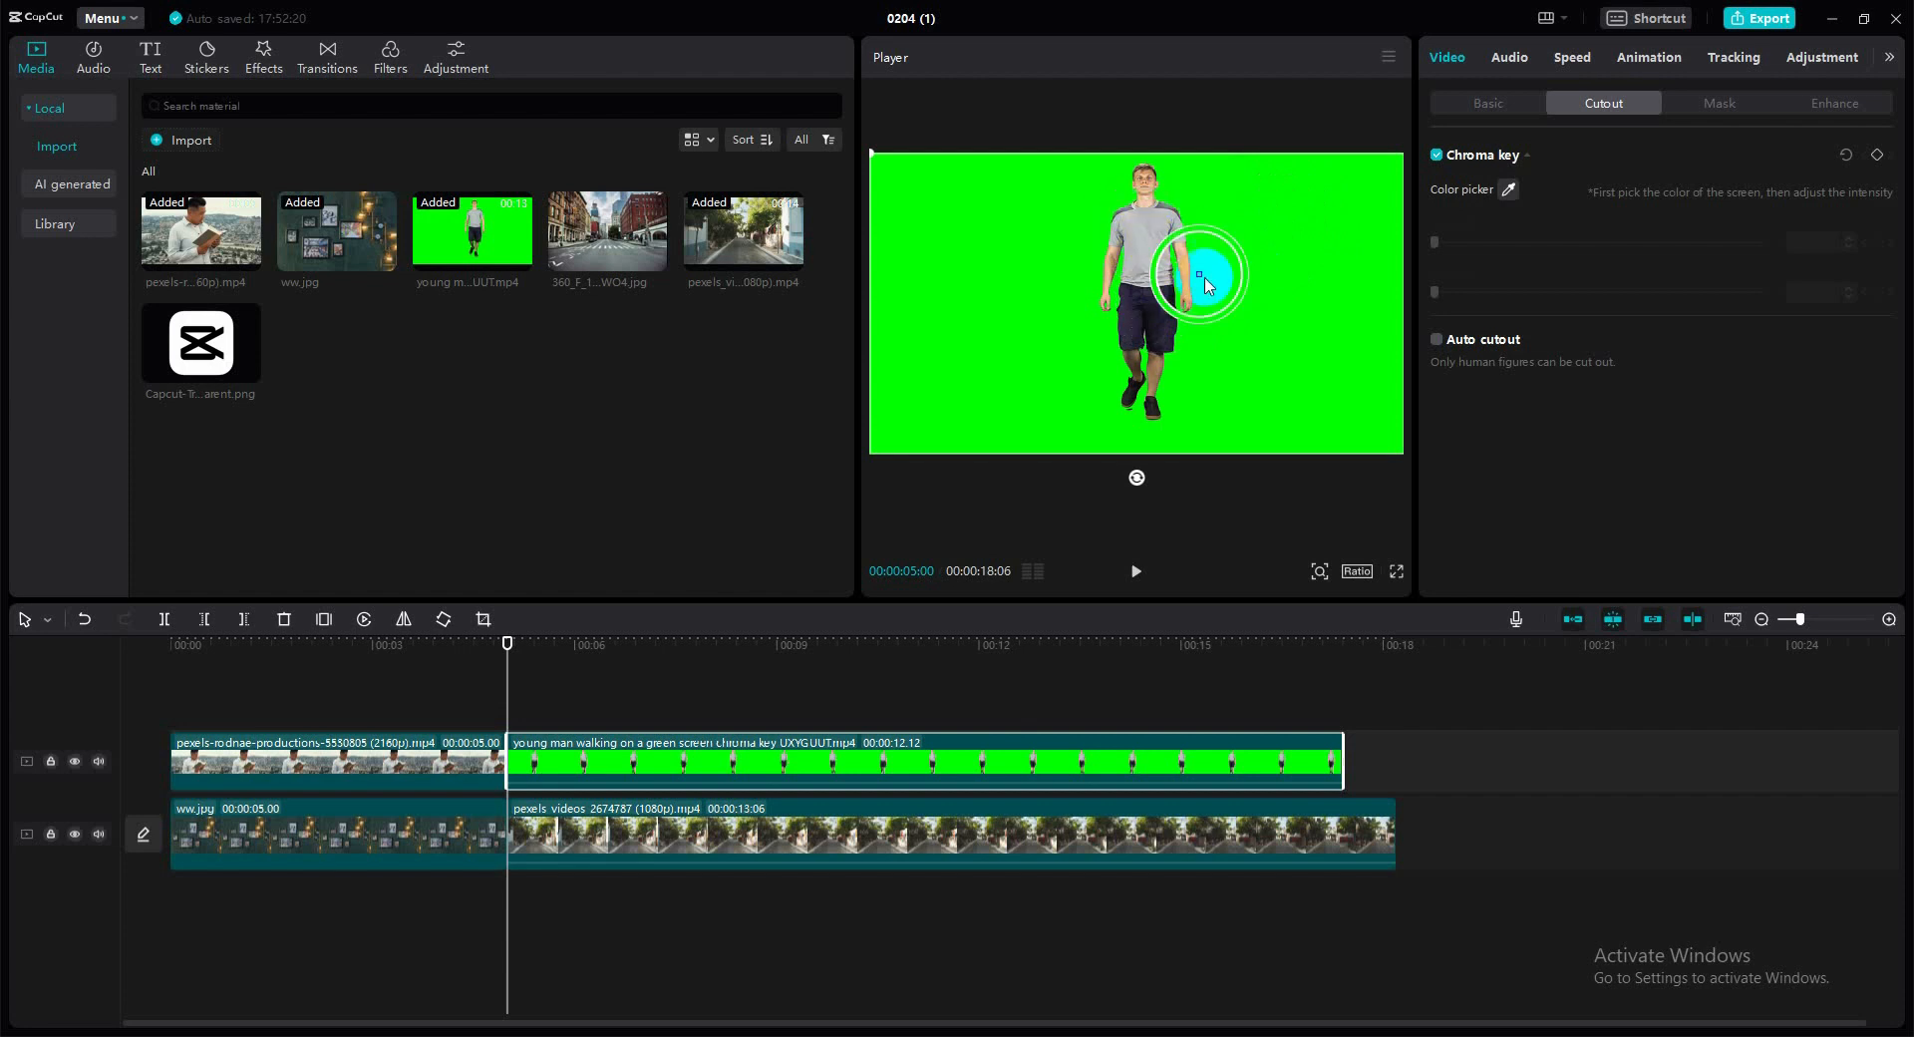
left_click(1279, 245)
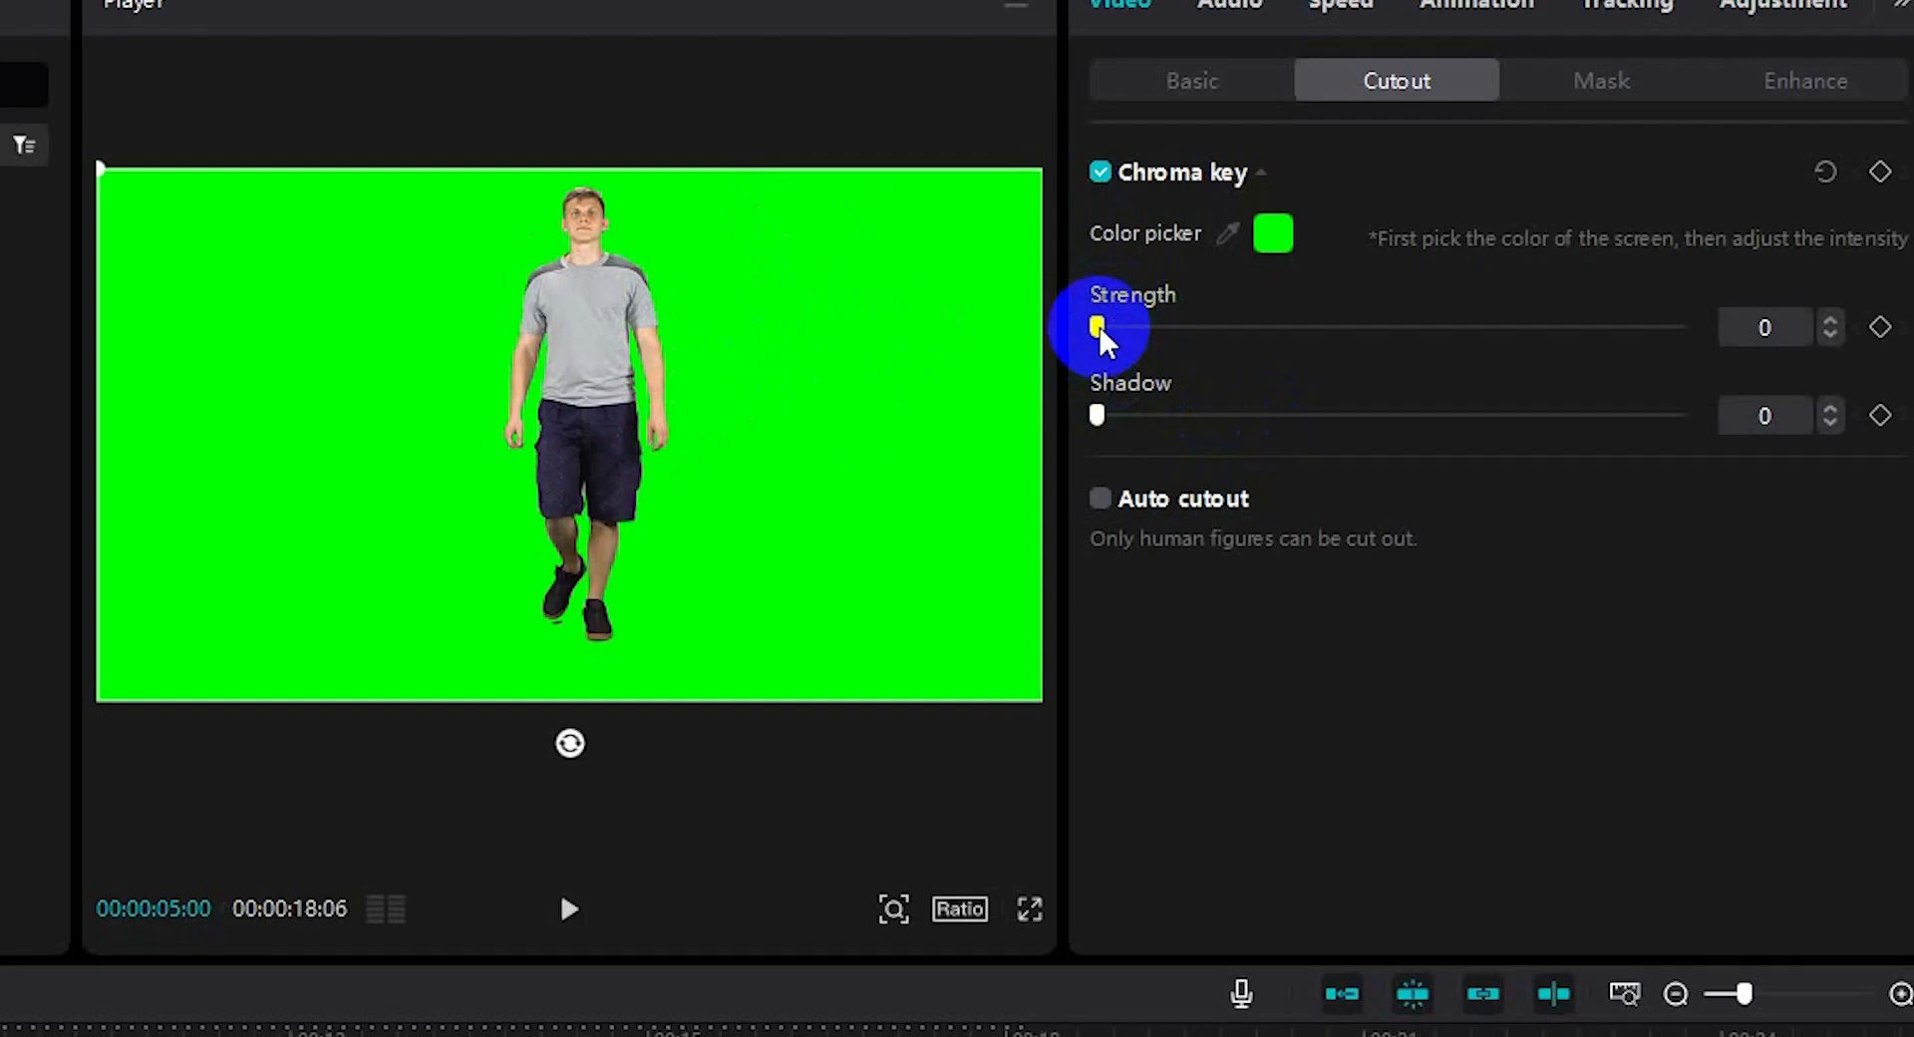
left_click_drag(1098, 326, 1383, 335)
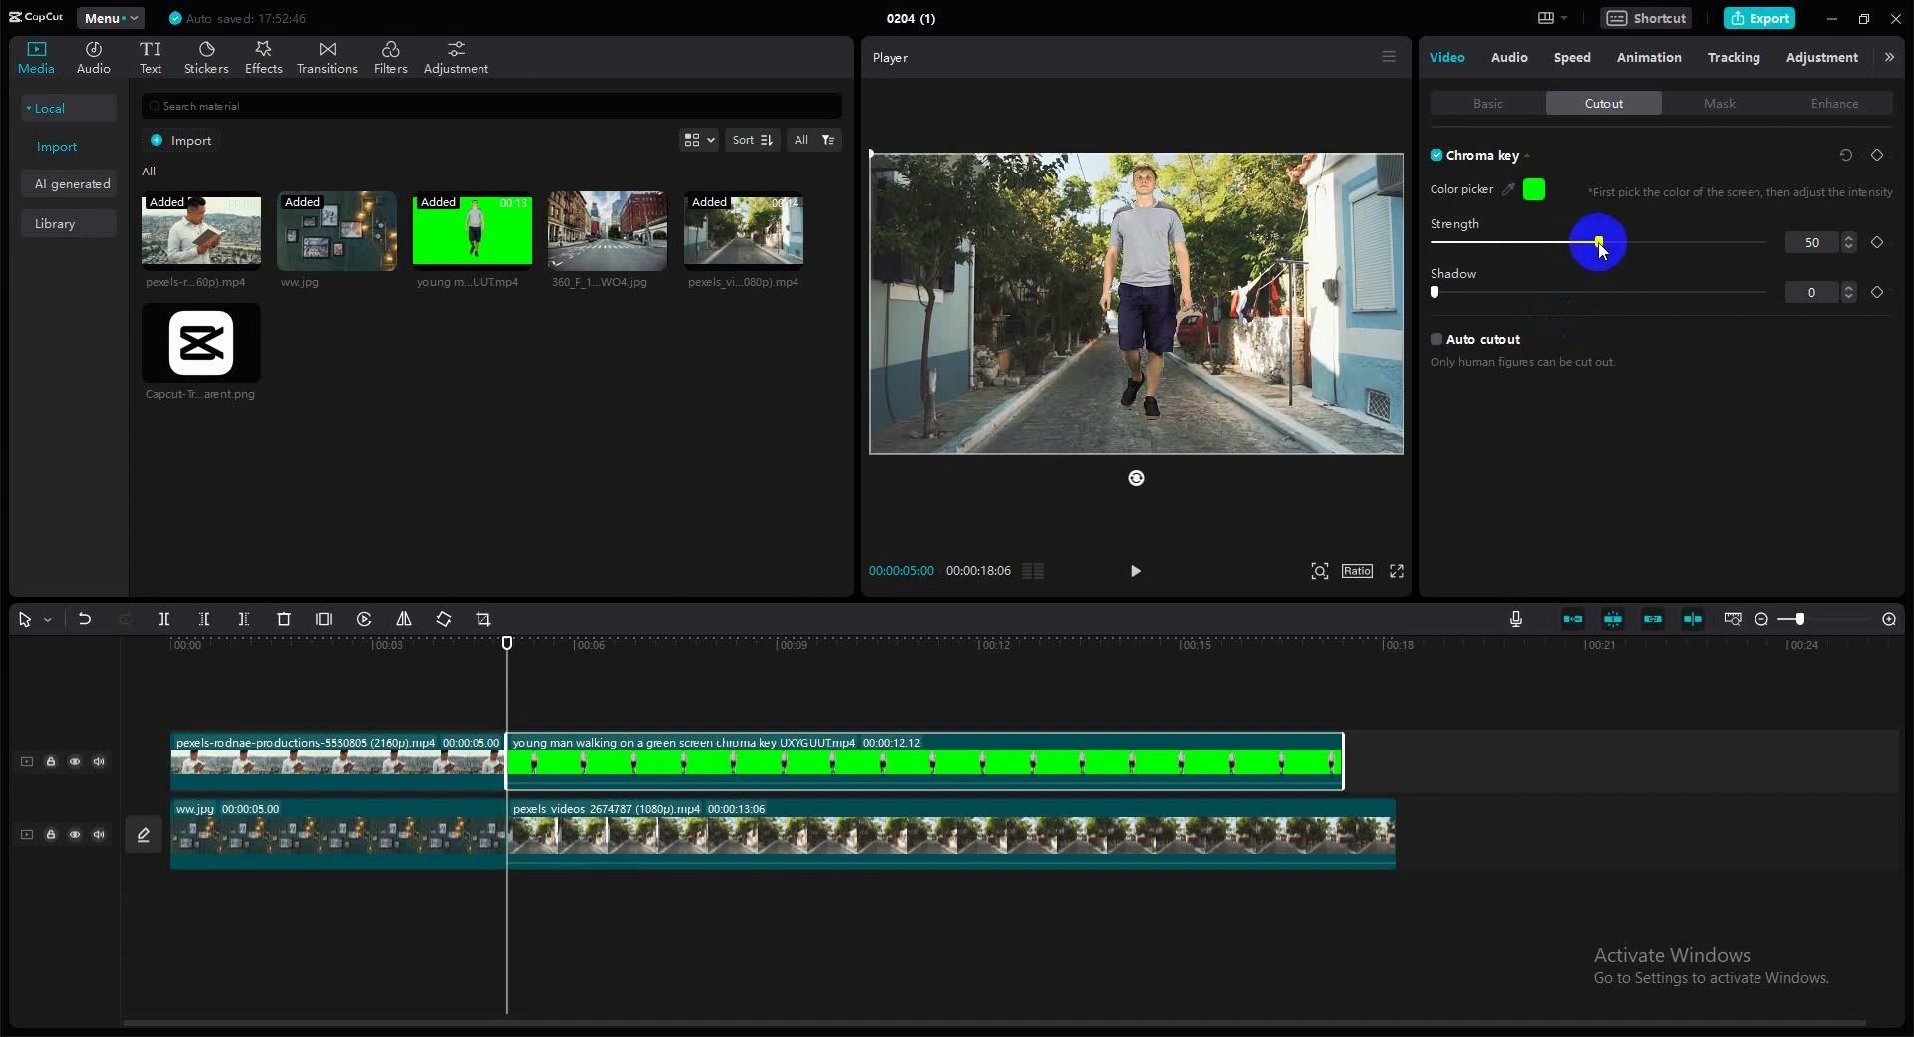
left_click_drag(1598, 244, 1742, 261)
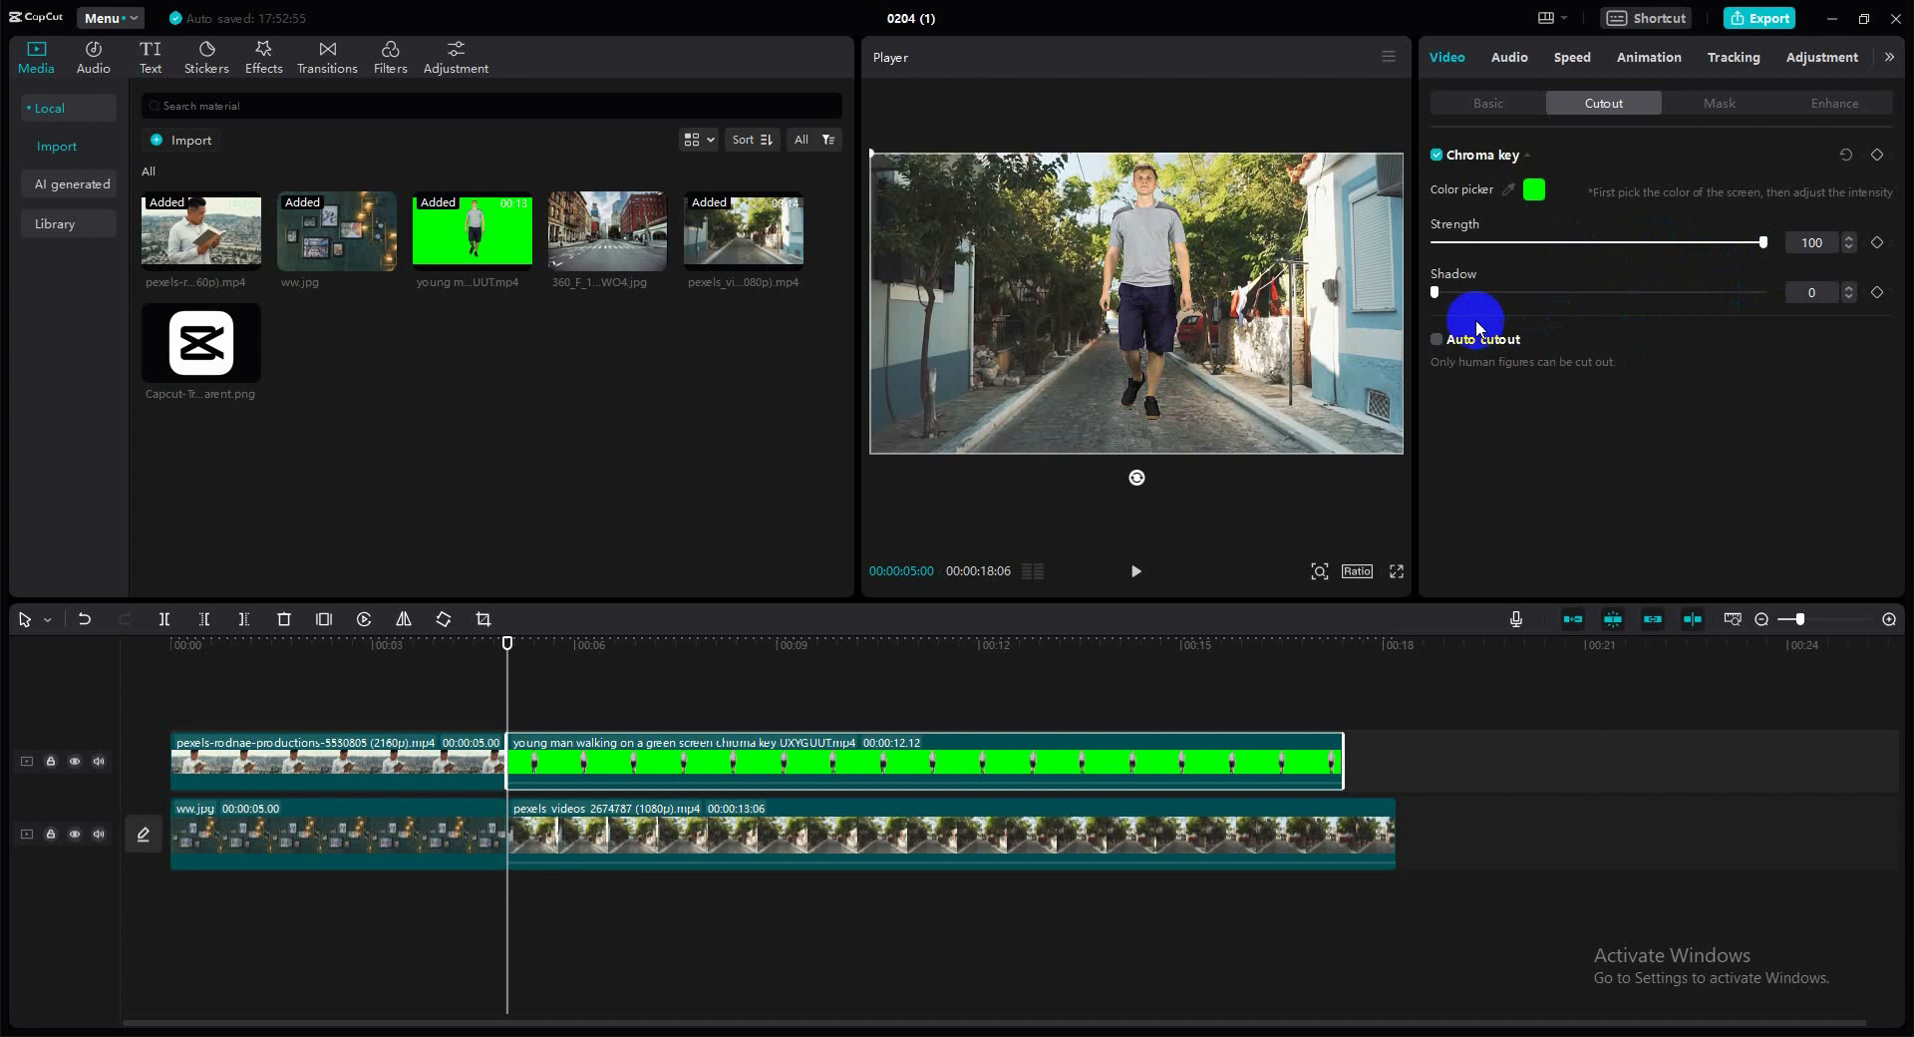
left_click_drag(1435, 293, 1770, 337)
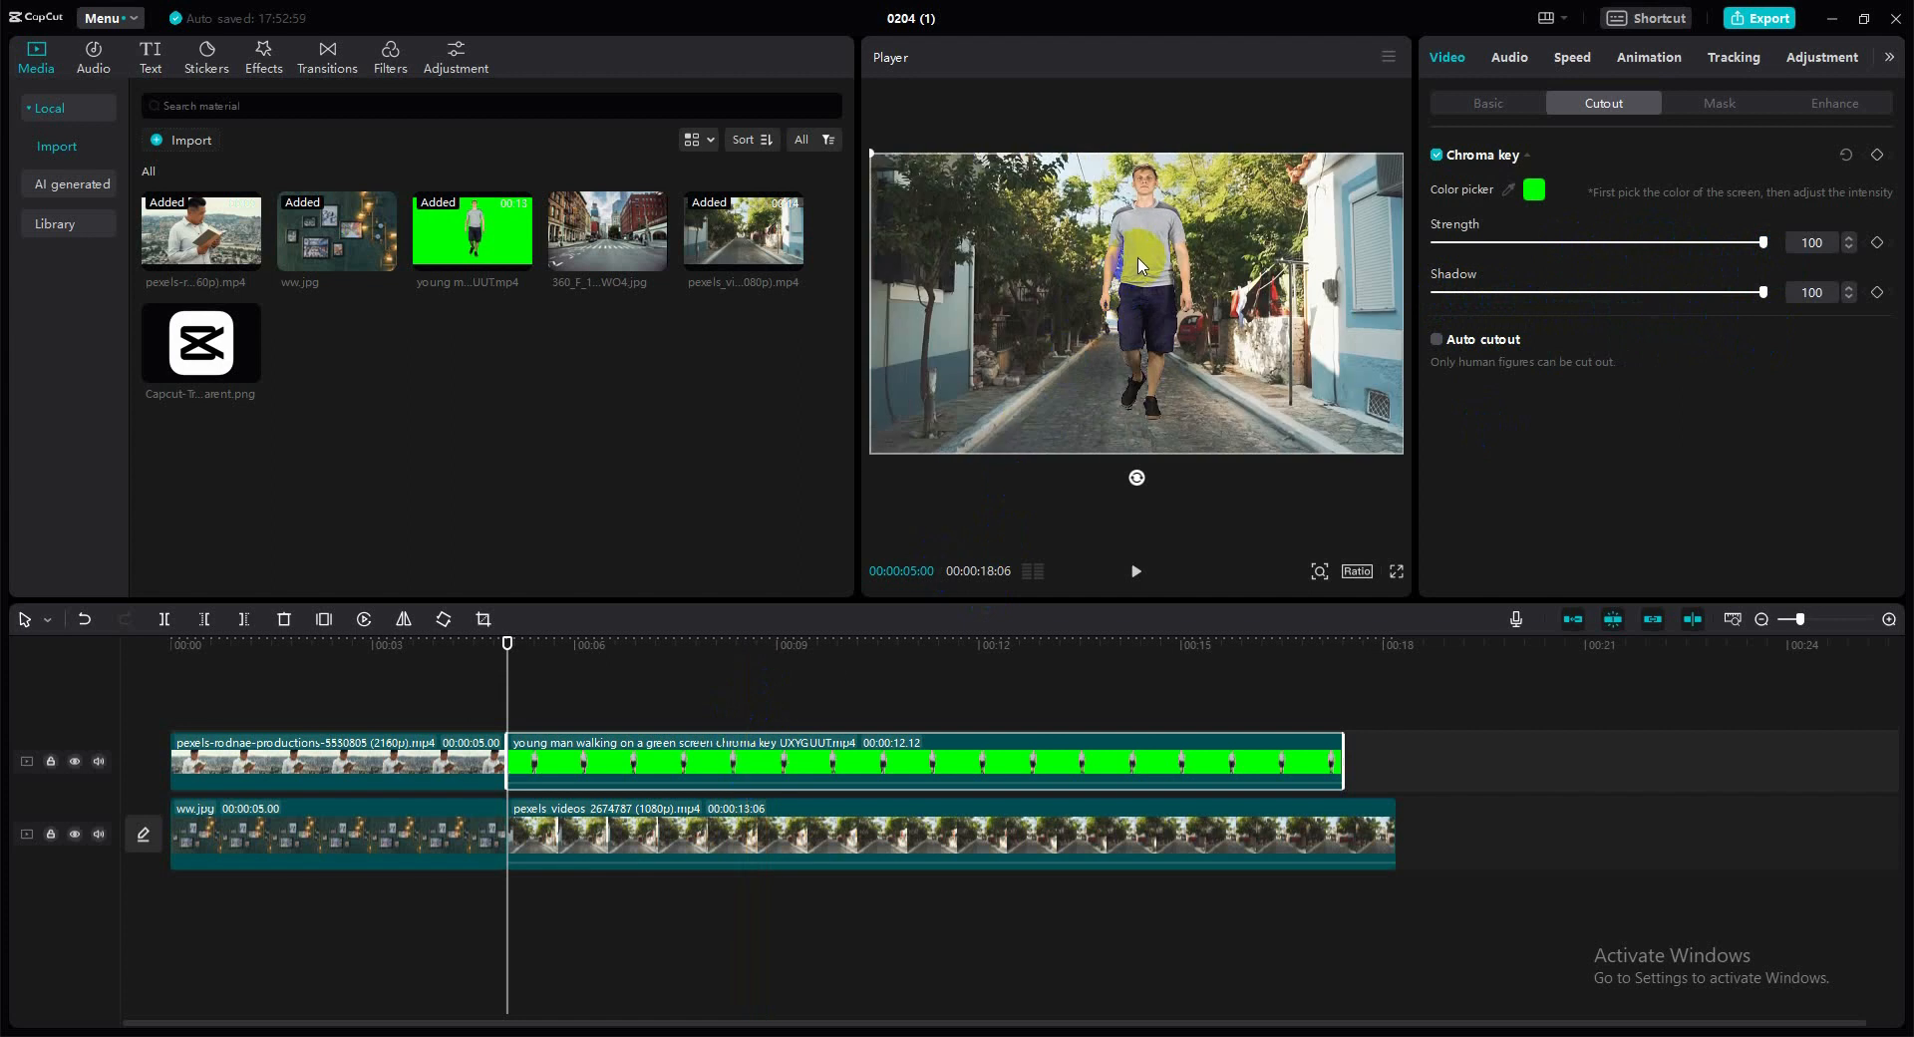
- Scale the walking man to 74%, lower him to a Y position of -236, and play back the composite
left_click_drag(1139, 264, 1136, 279)
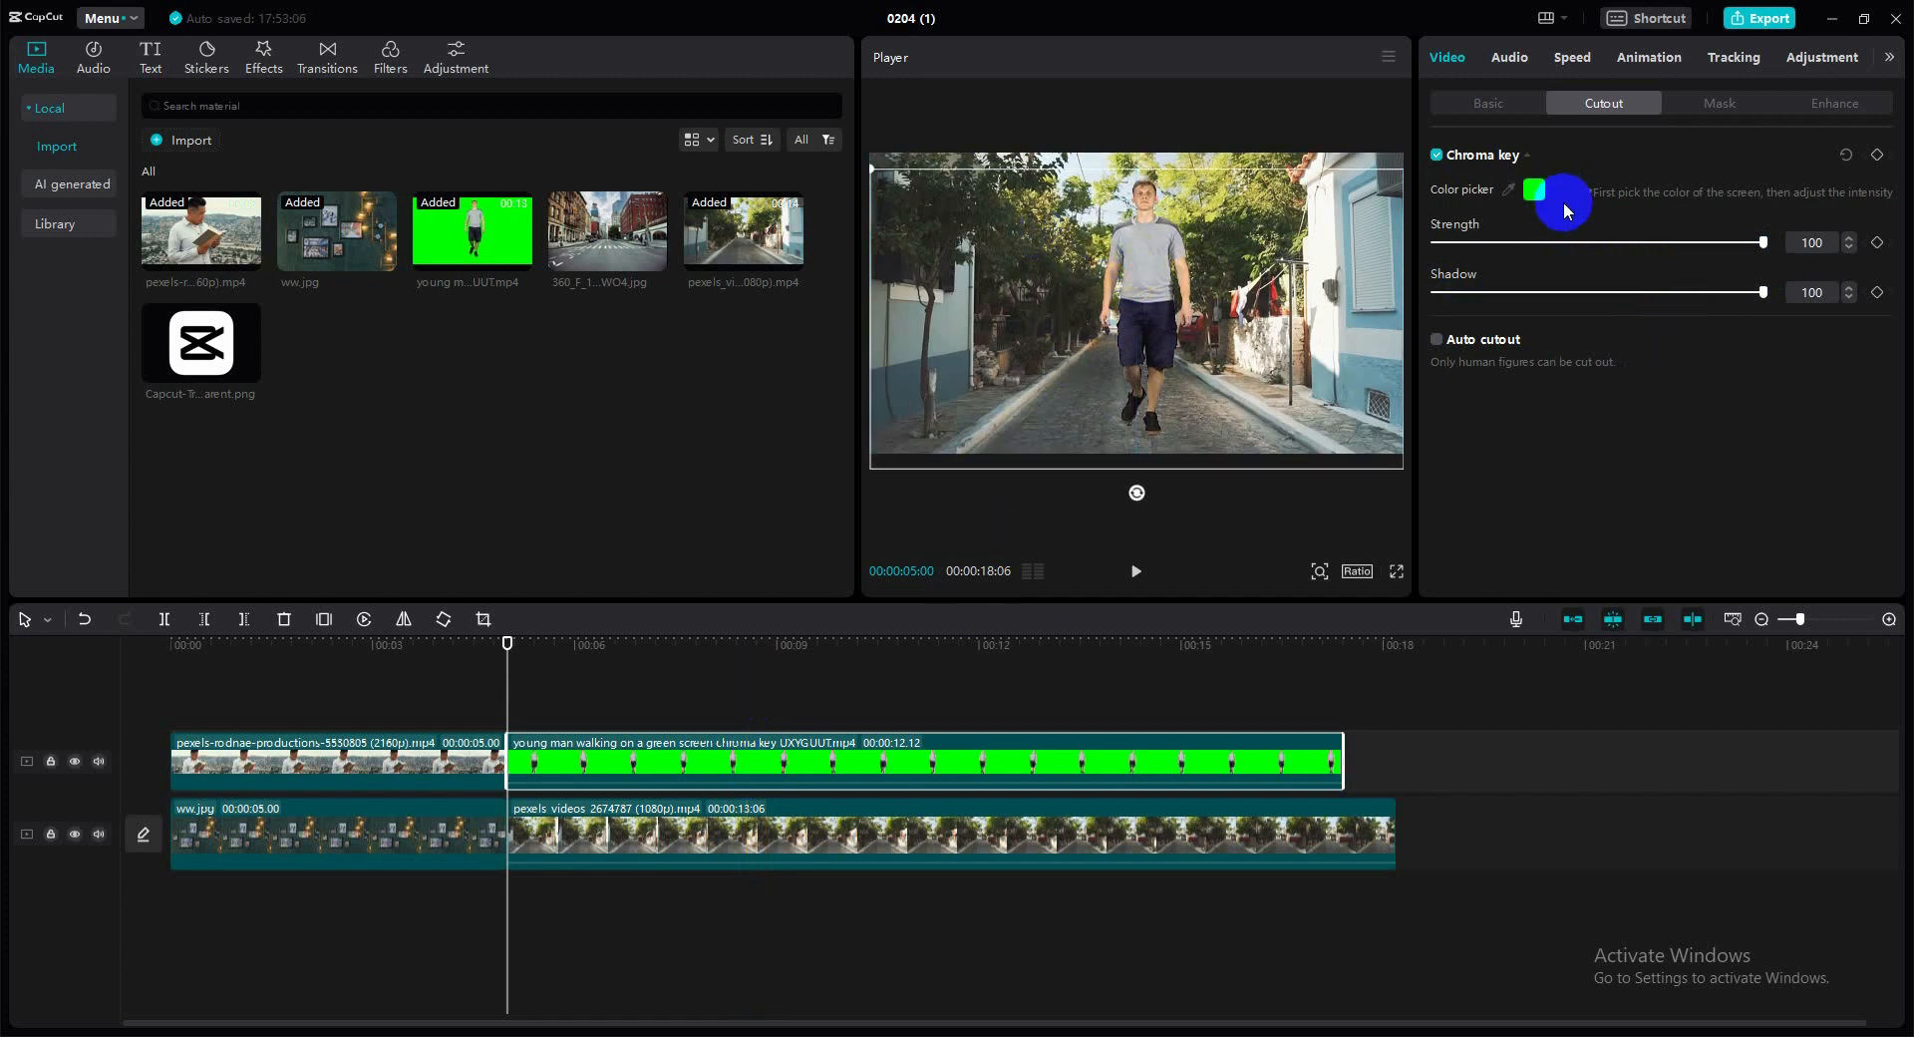
left_click(1500, 103)
left_click_drag(1500, 208, 1485, 210)
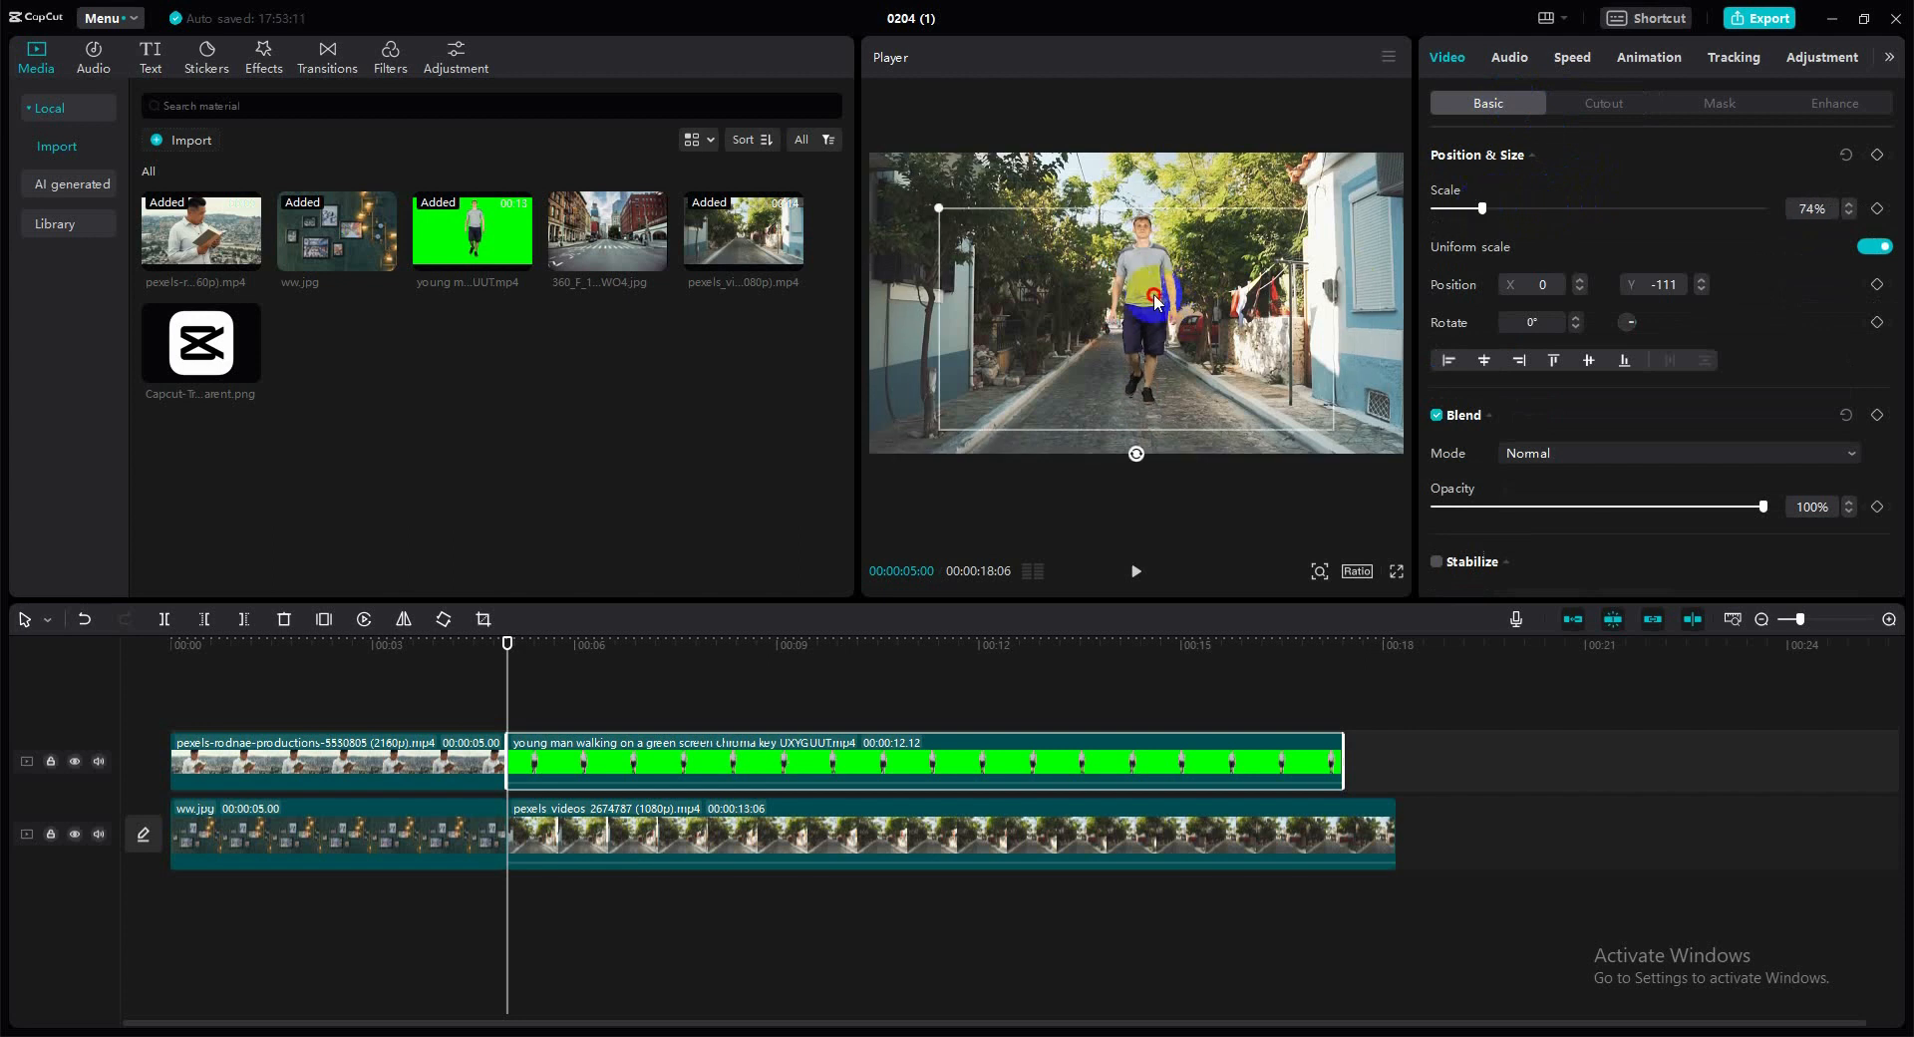
left_click_drag(1156, 302, 1150, 317)
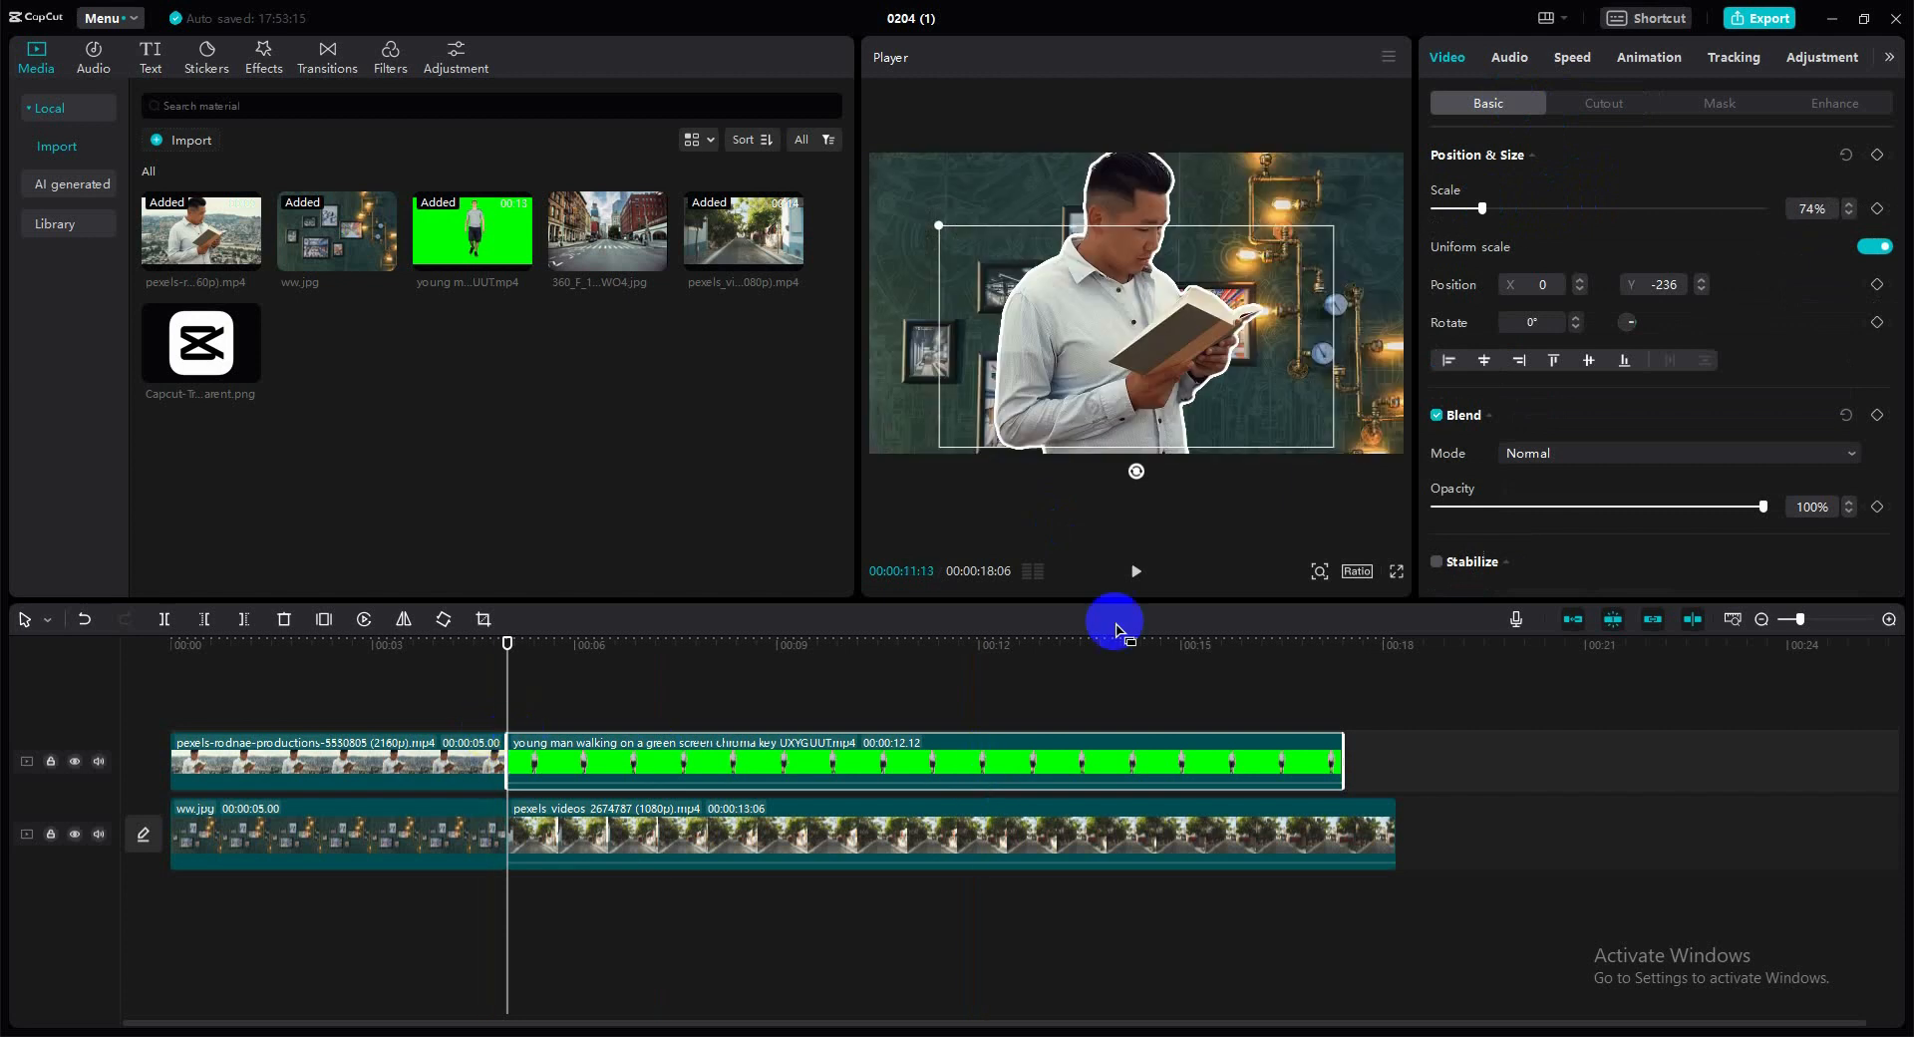
left_click(1136, 570)
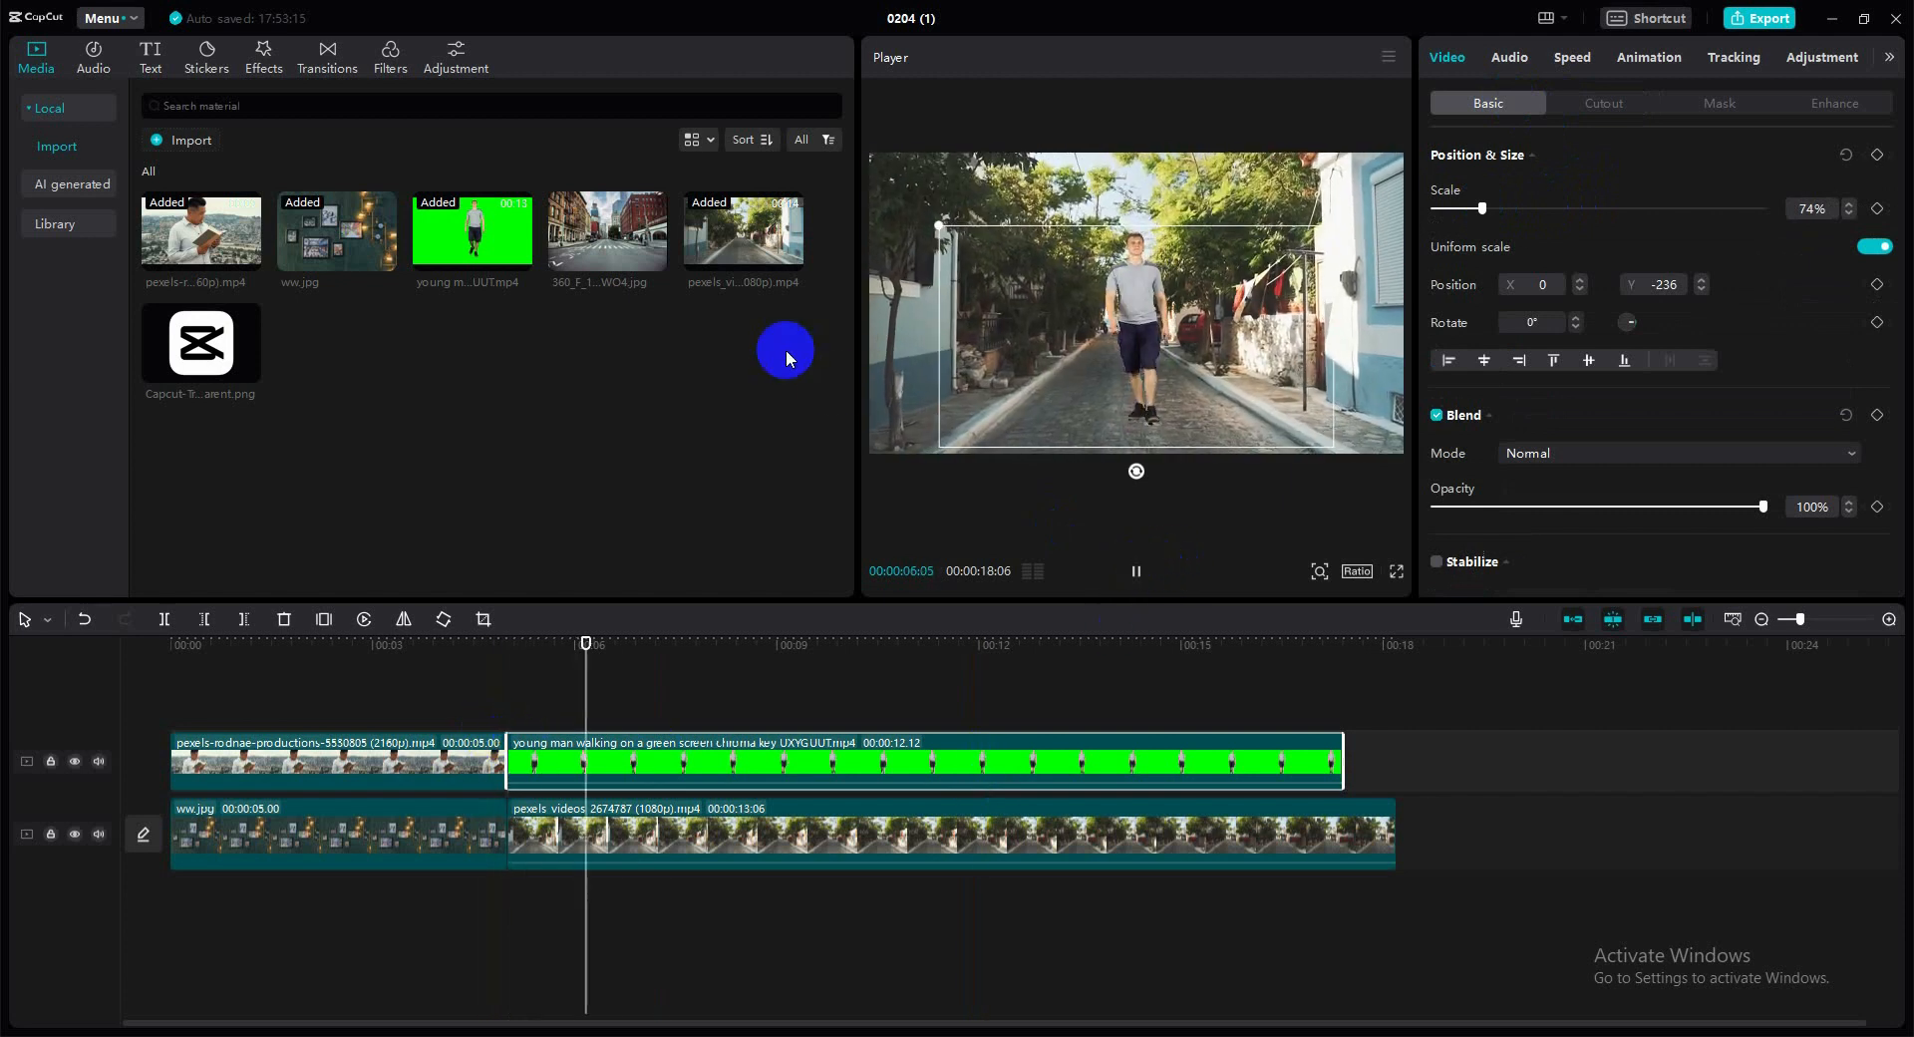
left_click(911, 485)
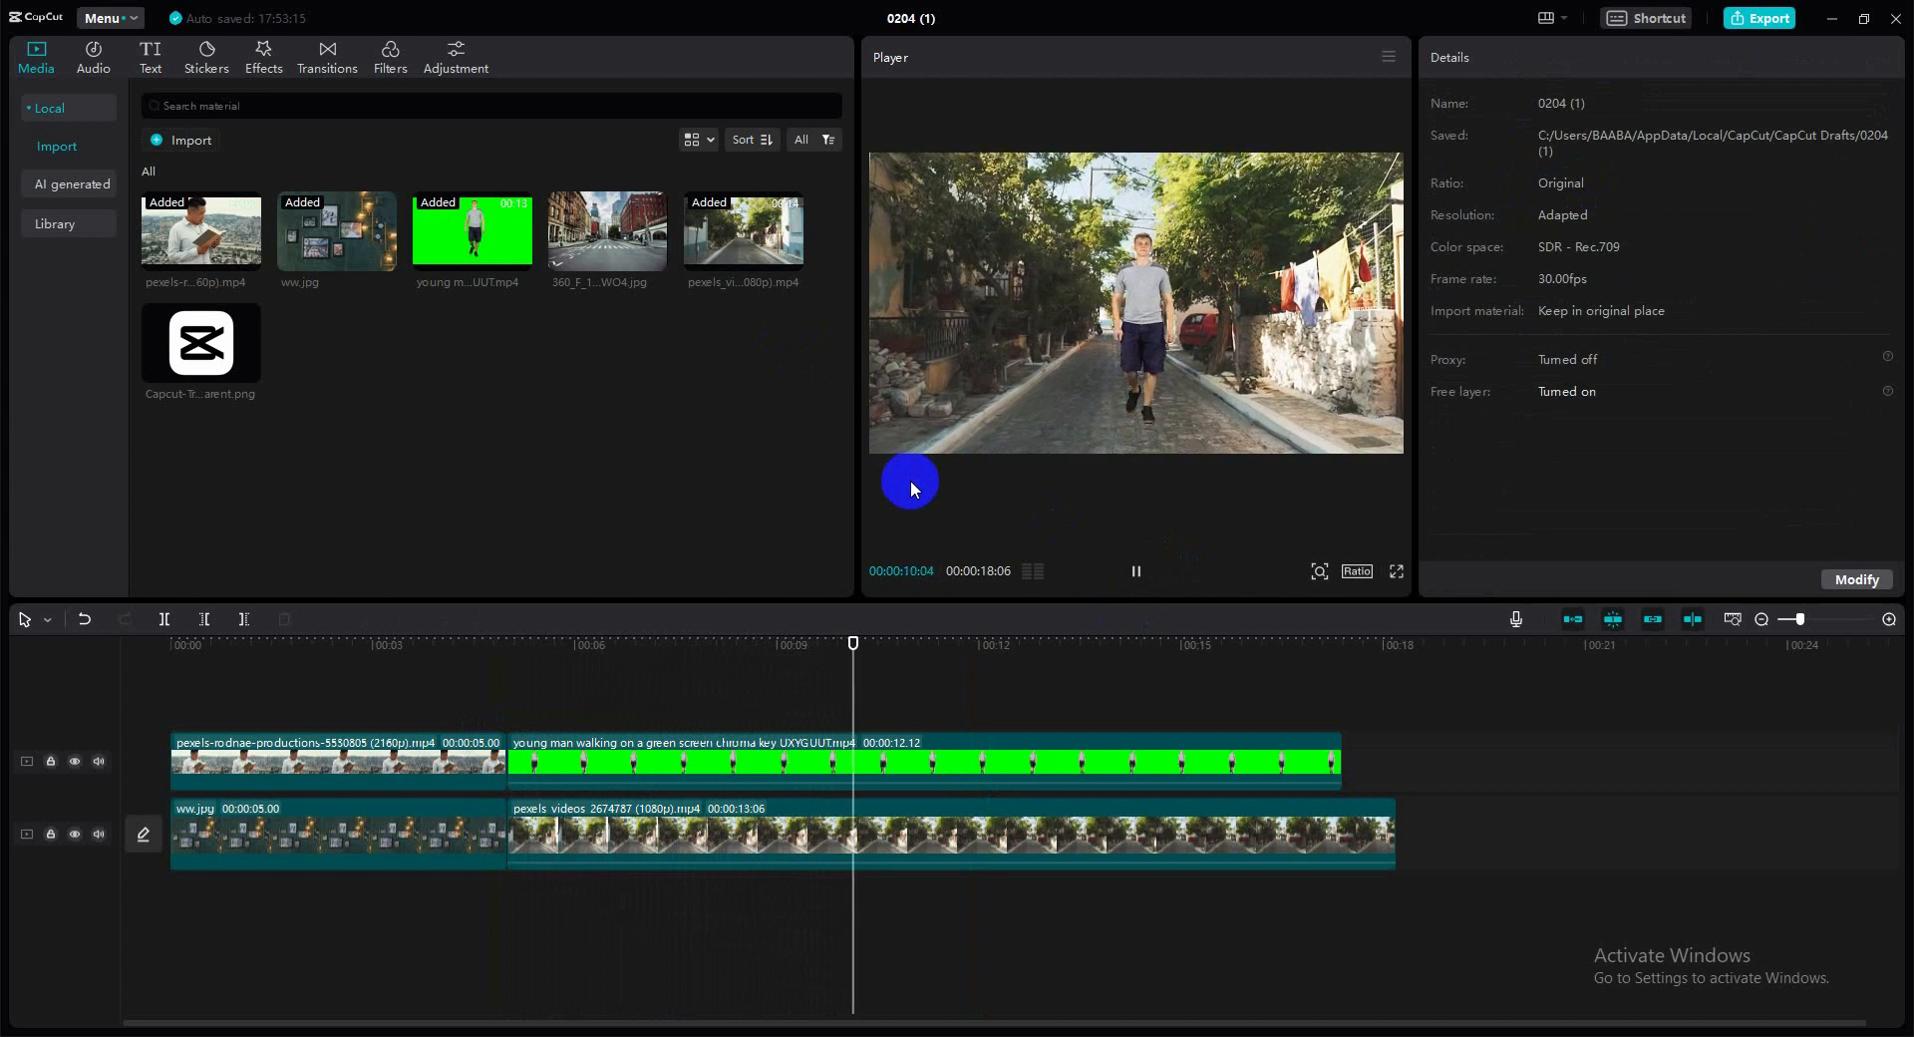
left_click(1138, 573)
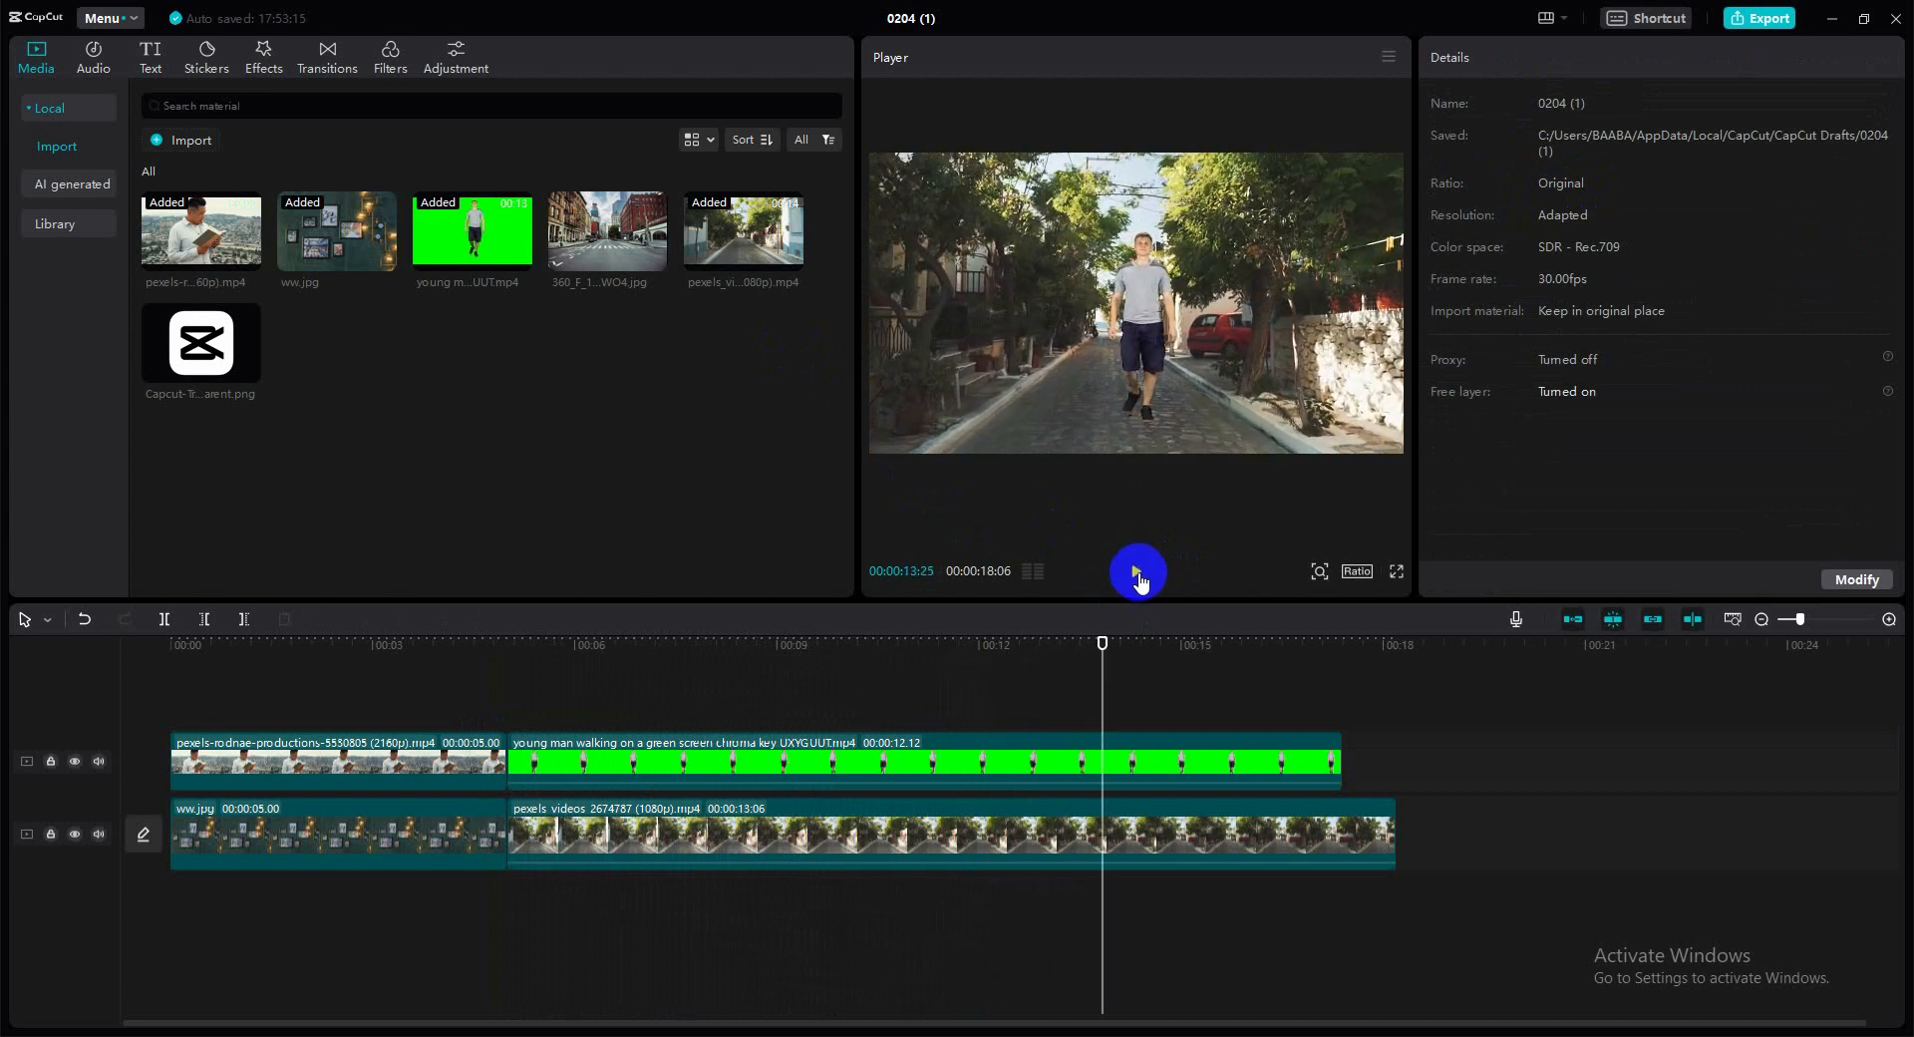
- Select all clips on both tracks and delete them to empty the timeline
left_click(699, 785)
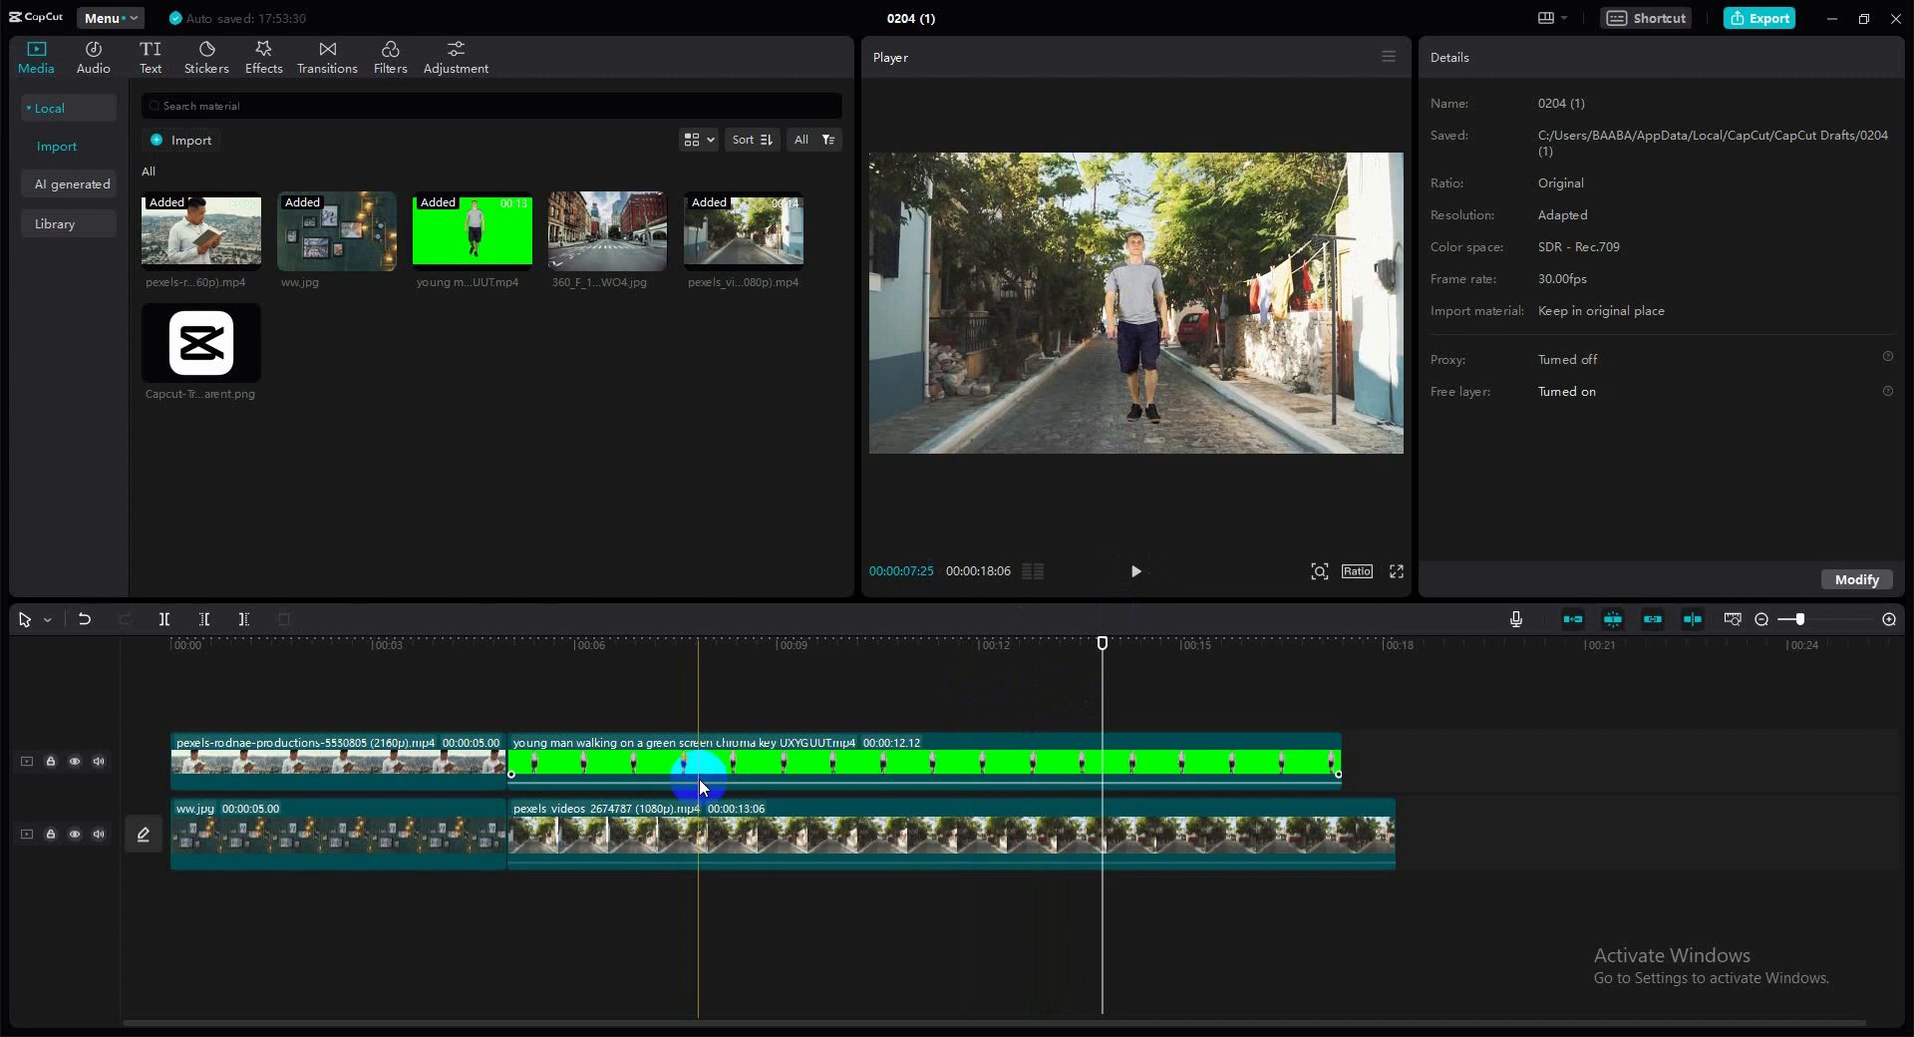
left_click(488, 720)
left_click_drag(488, 721, 714, 866)
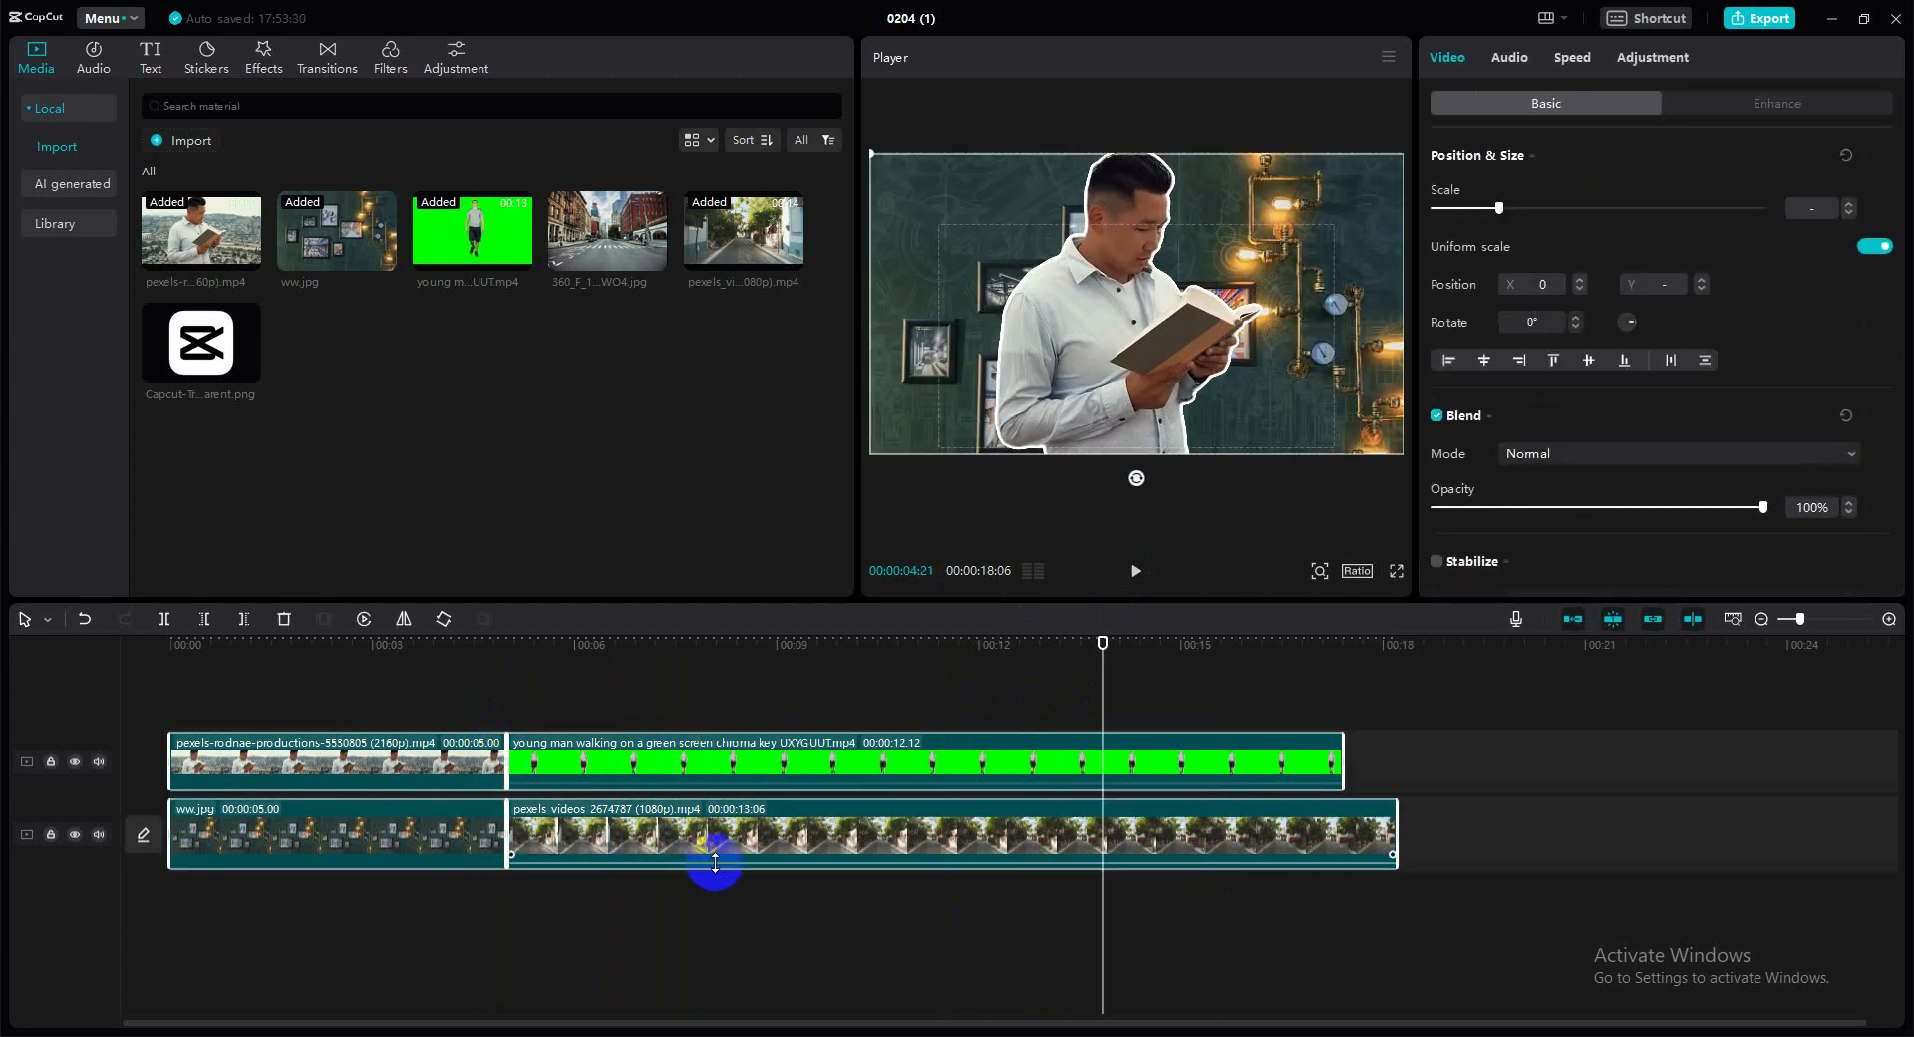
key("Delete")
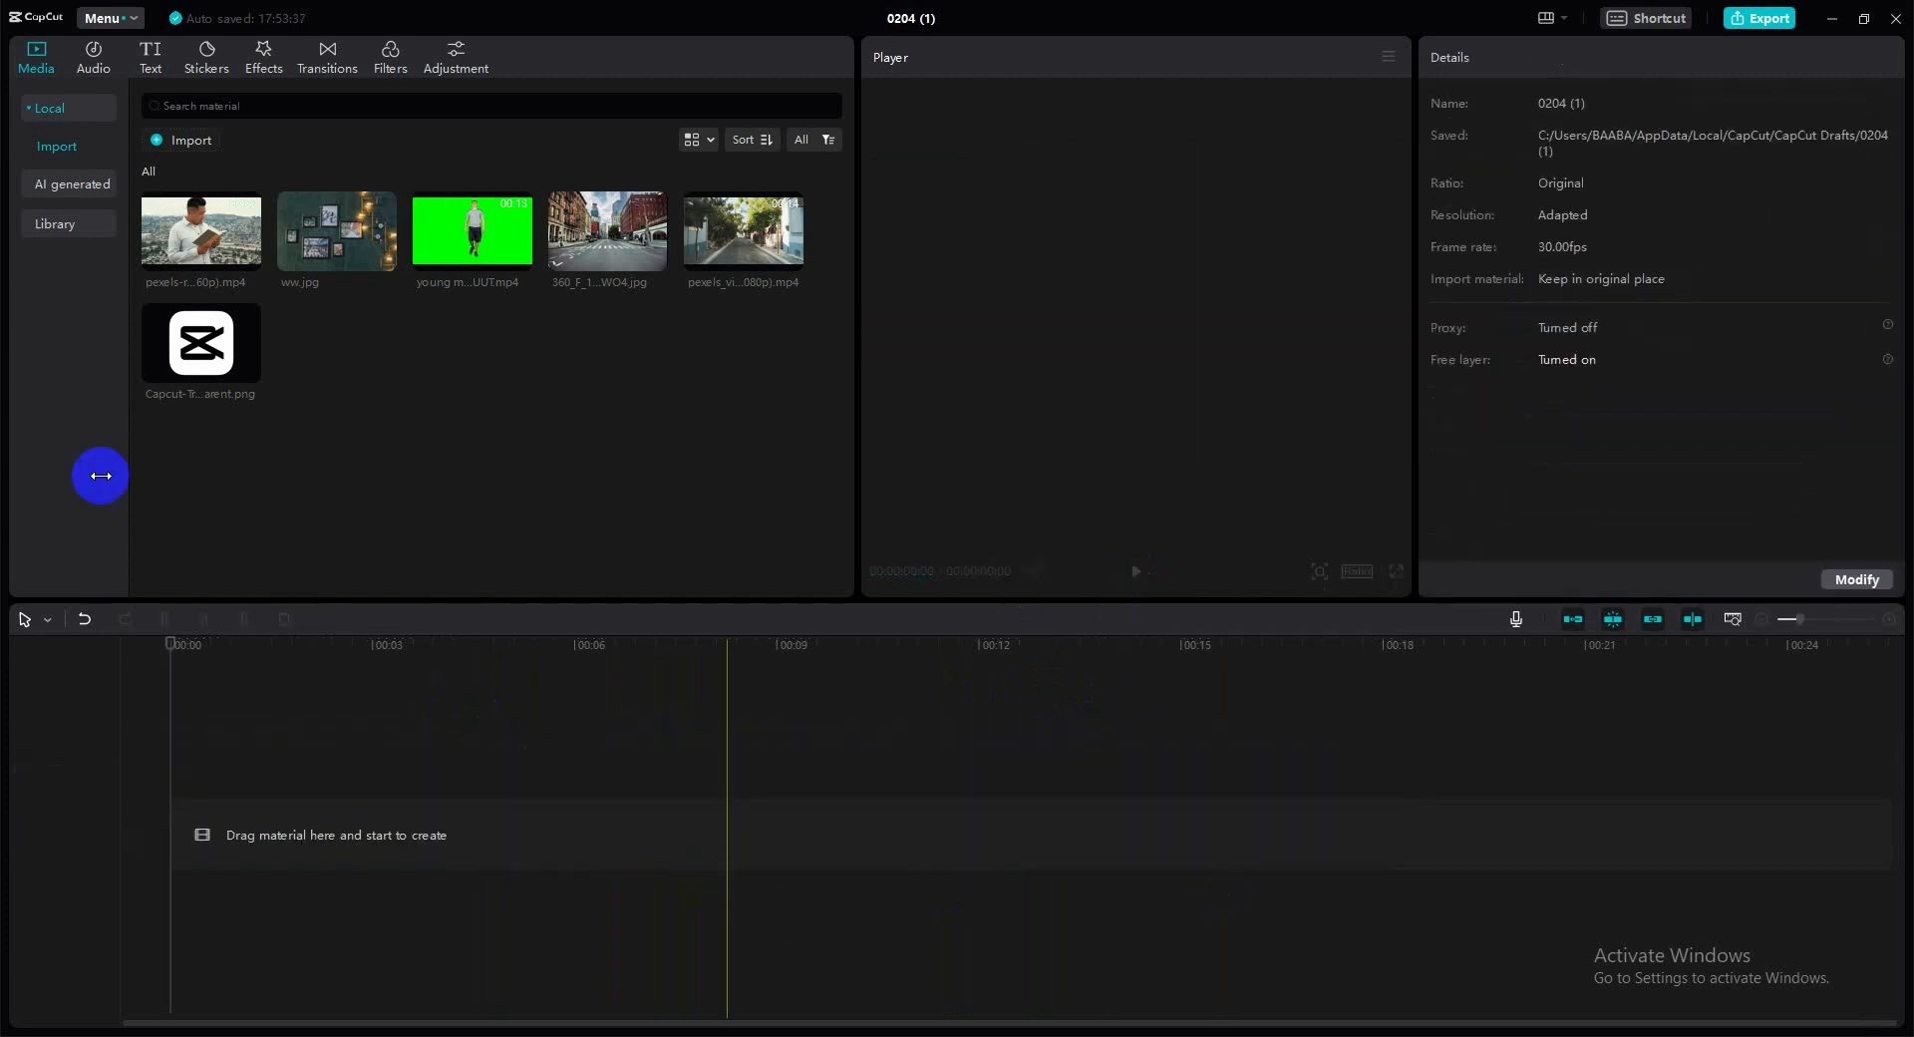
- Add Capcut-Transparent.png to the timeline and keyframe its scale at 1% at the start of the clip
left_click_drag(243, 376, 254, 840)
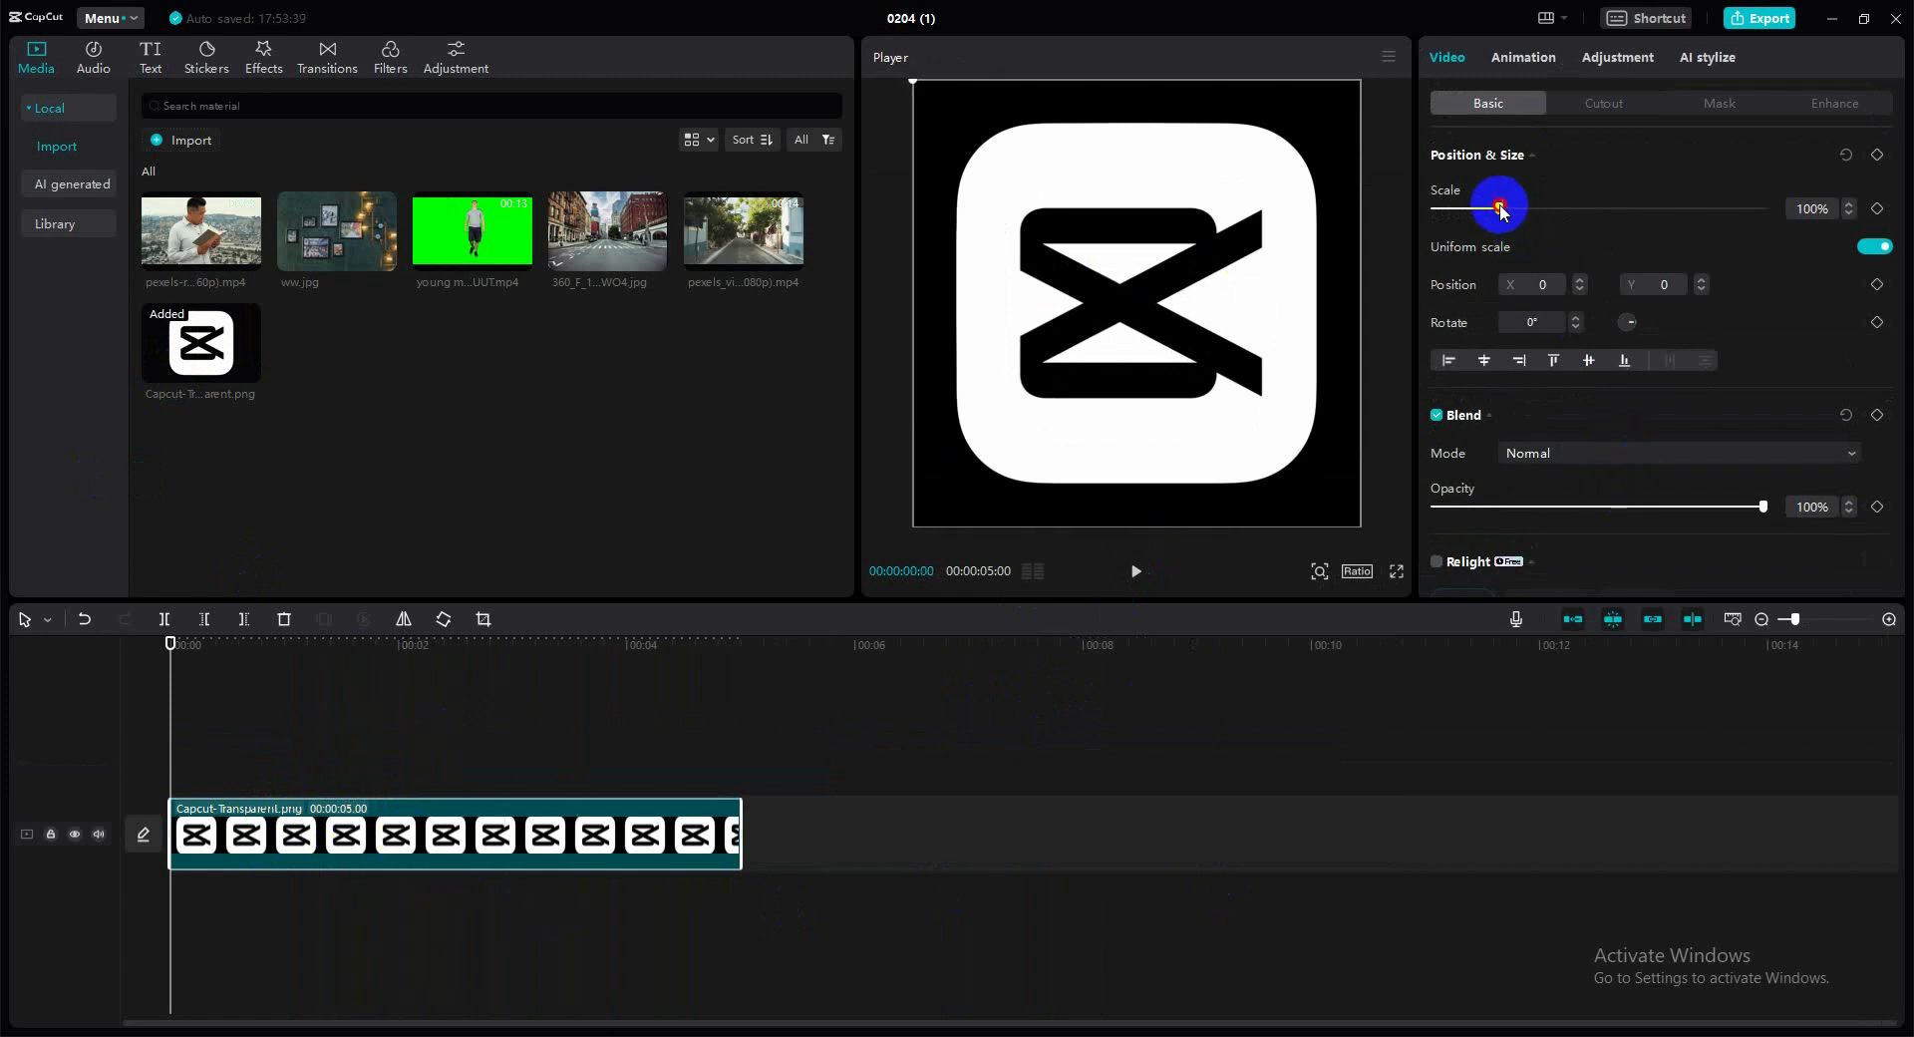
left_click_drag(1500, 210, 1465, 213)
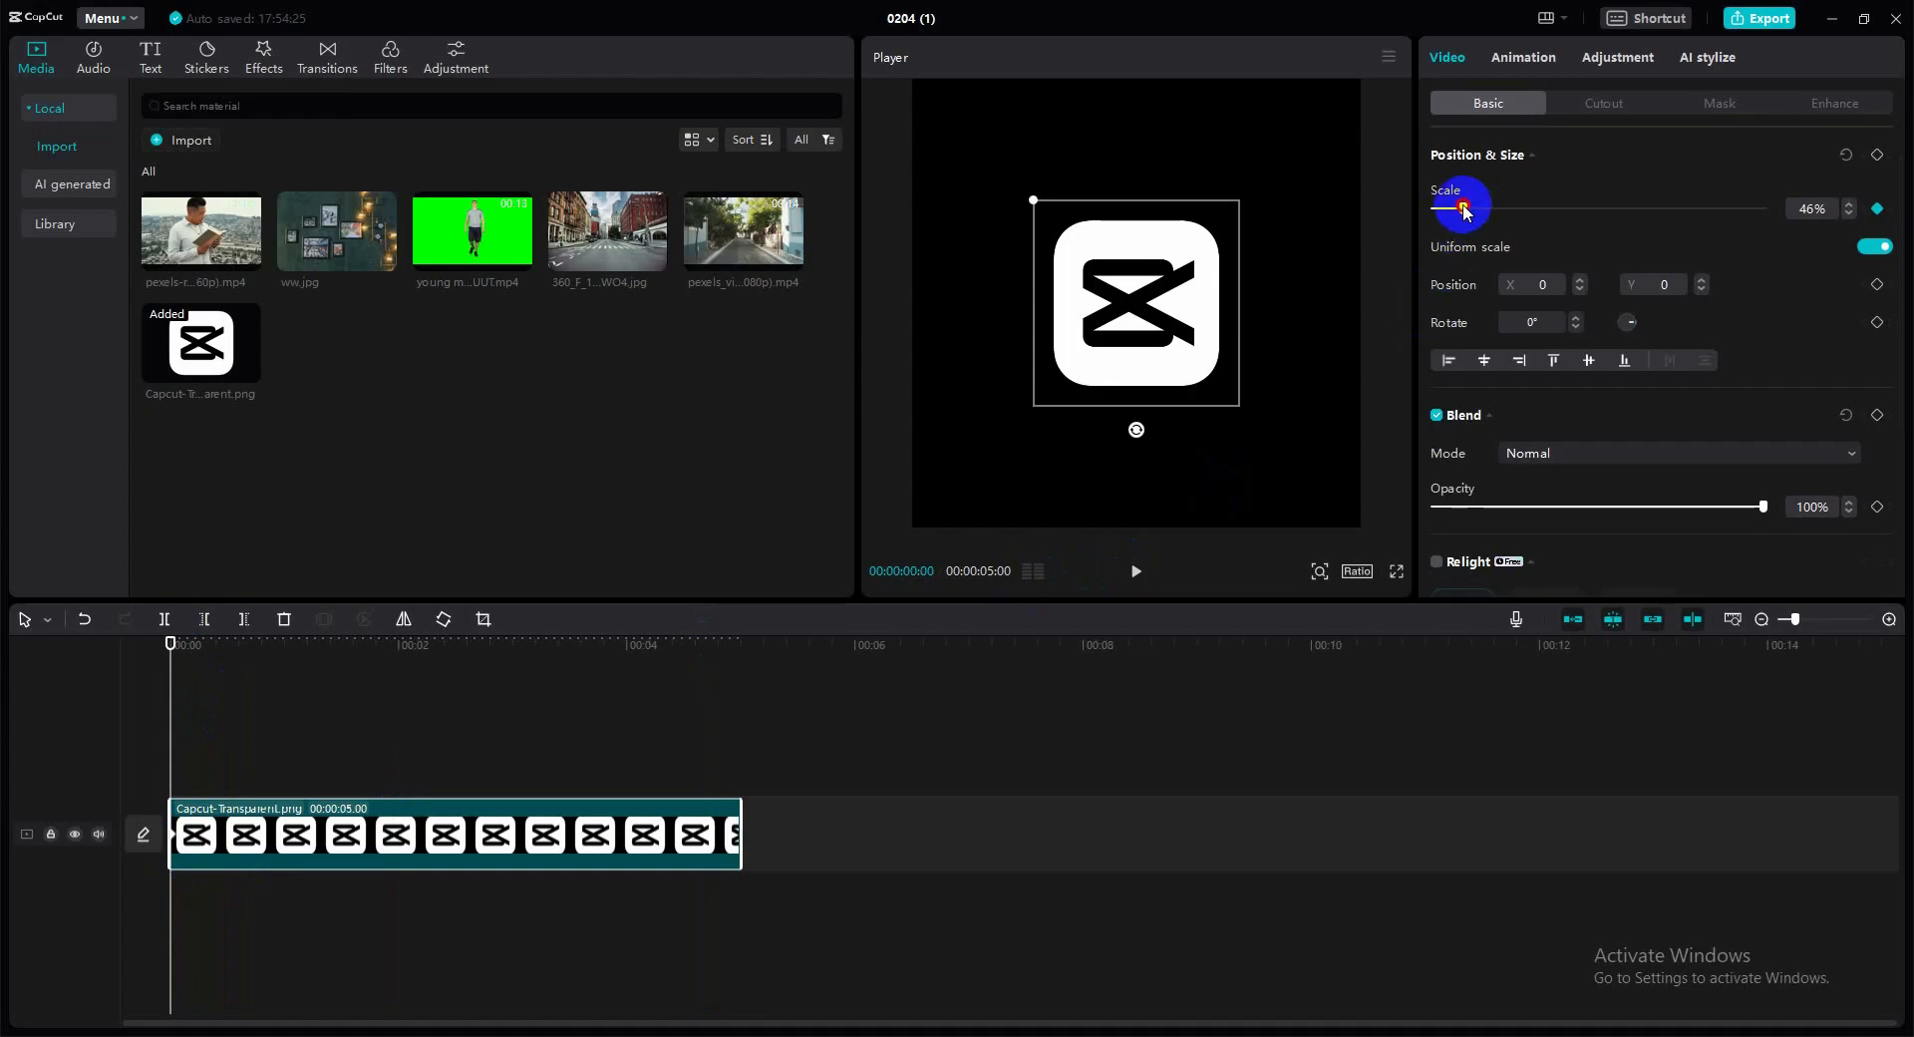
left_click_drag(1463, 209, 1431, 211)
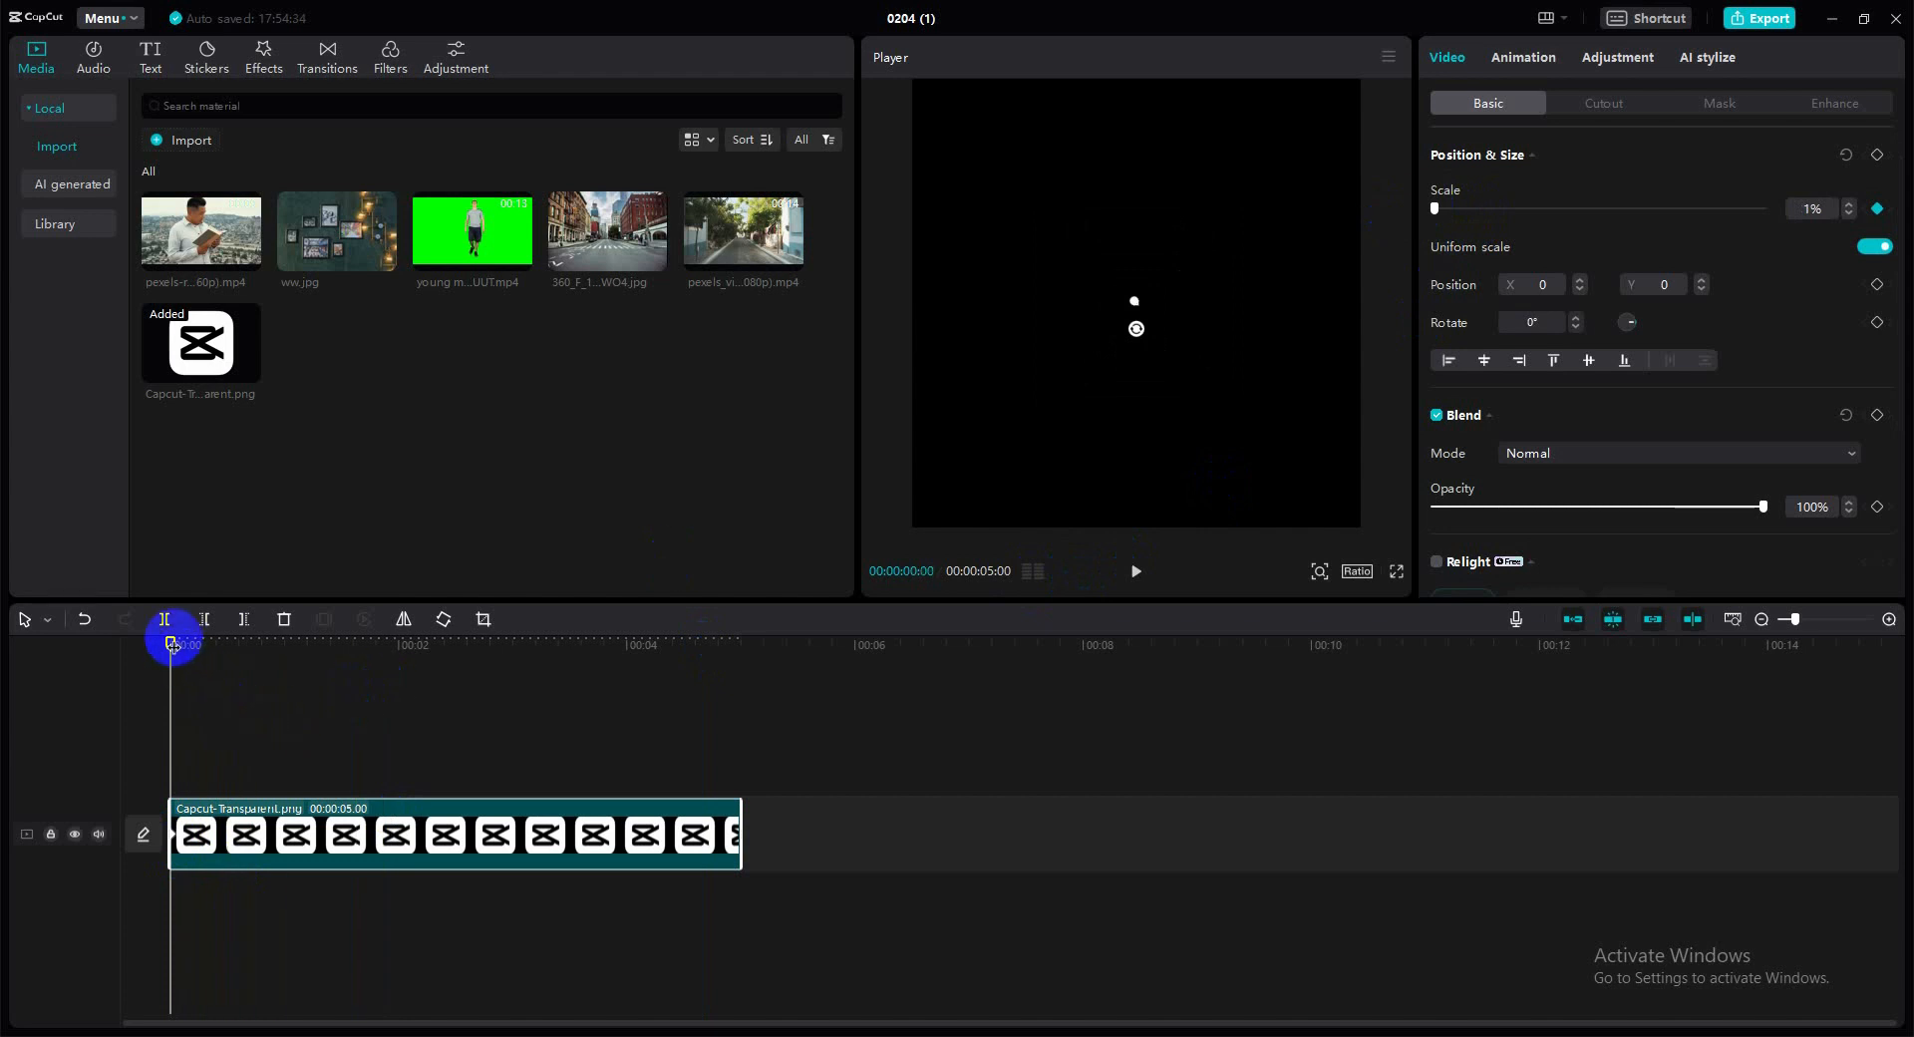
- Add a second scale keyframe of 54% to the logo clip at 00:00:00:20
left_click_drag(172, 641, 247, 647)
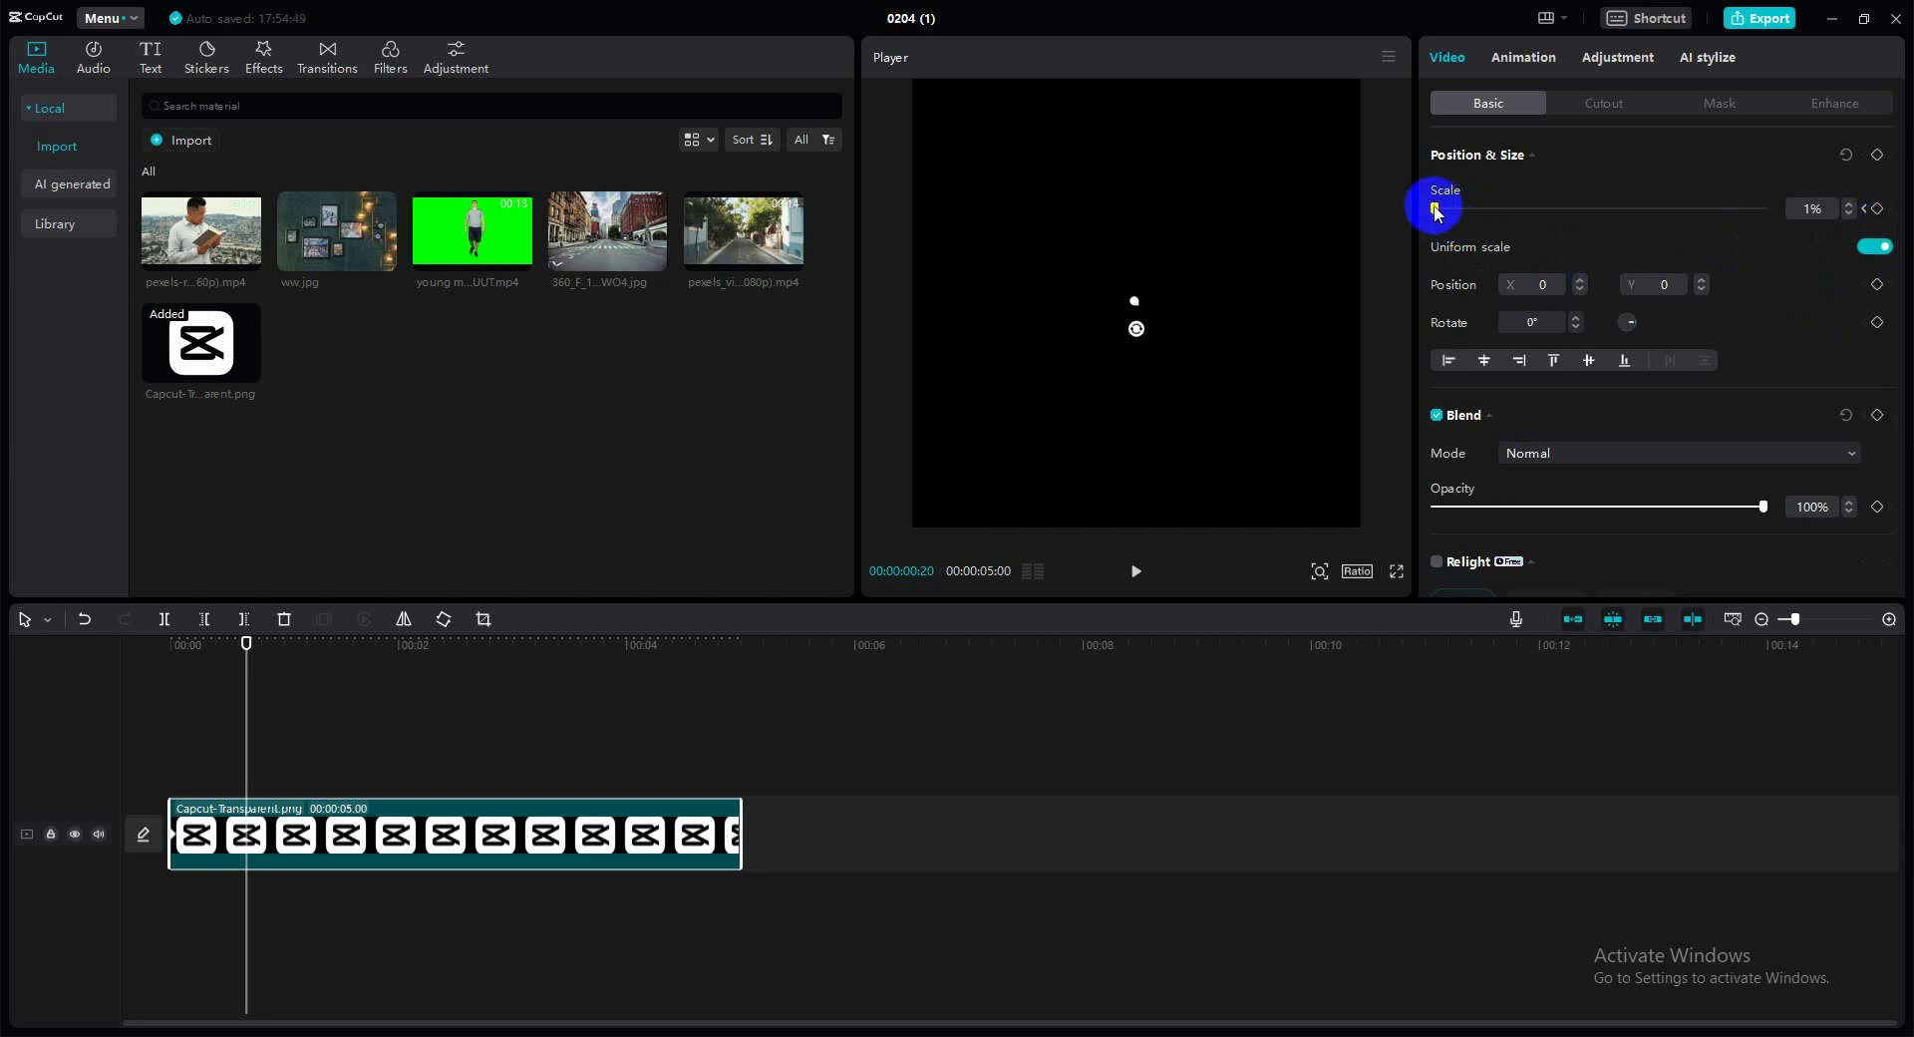
left_click_drag(1434, 208, 1468, 209)
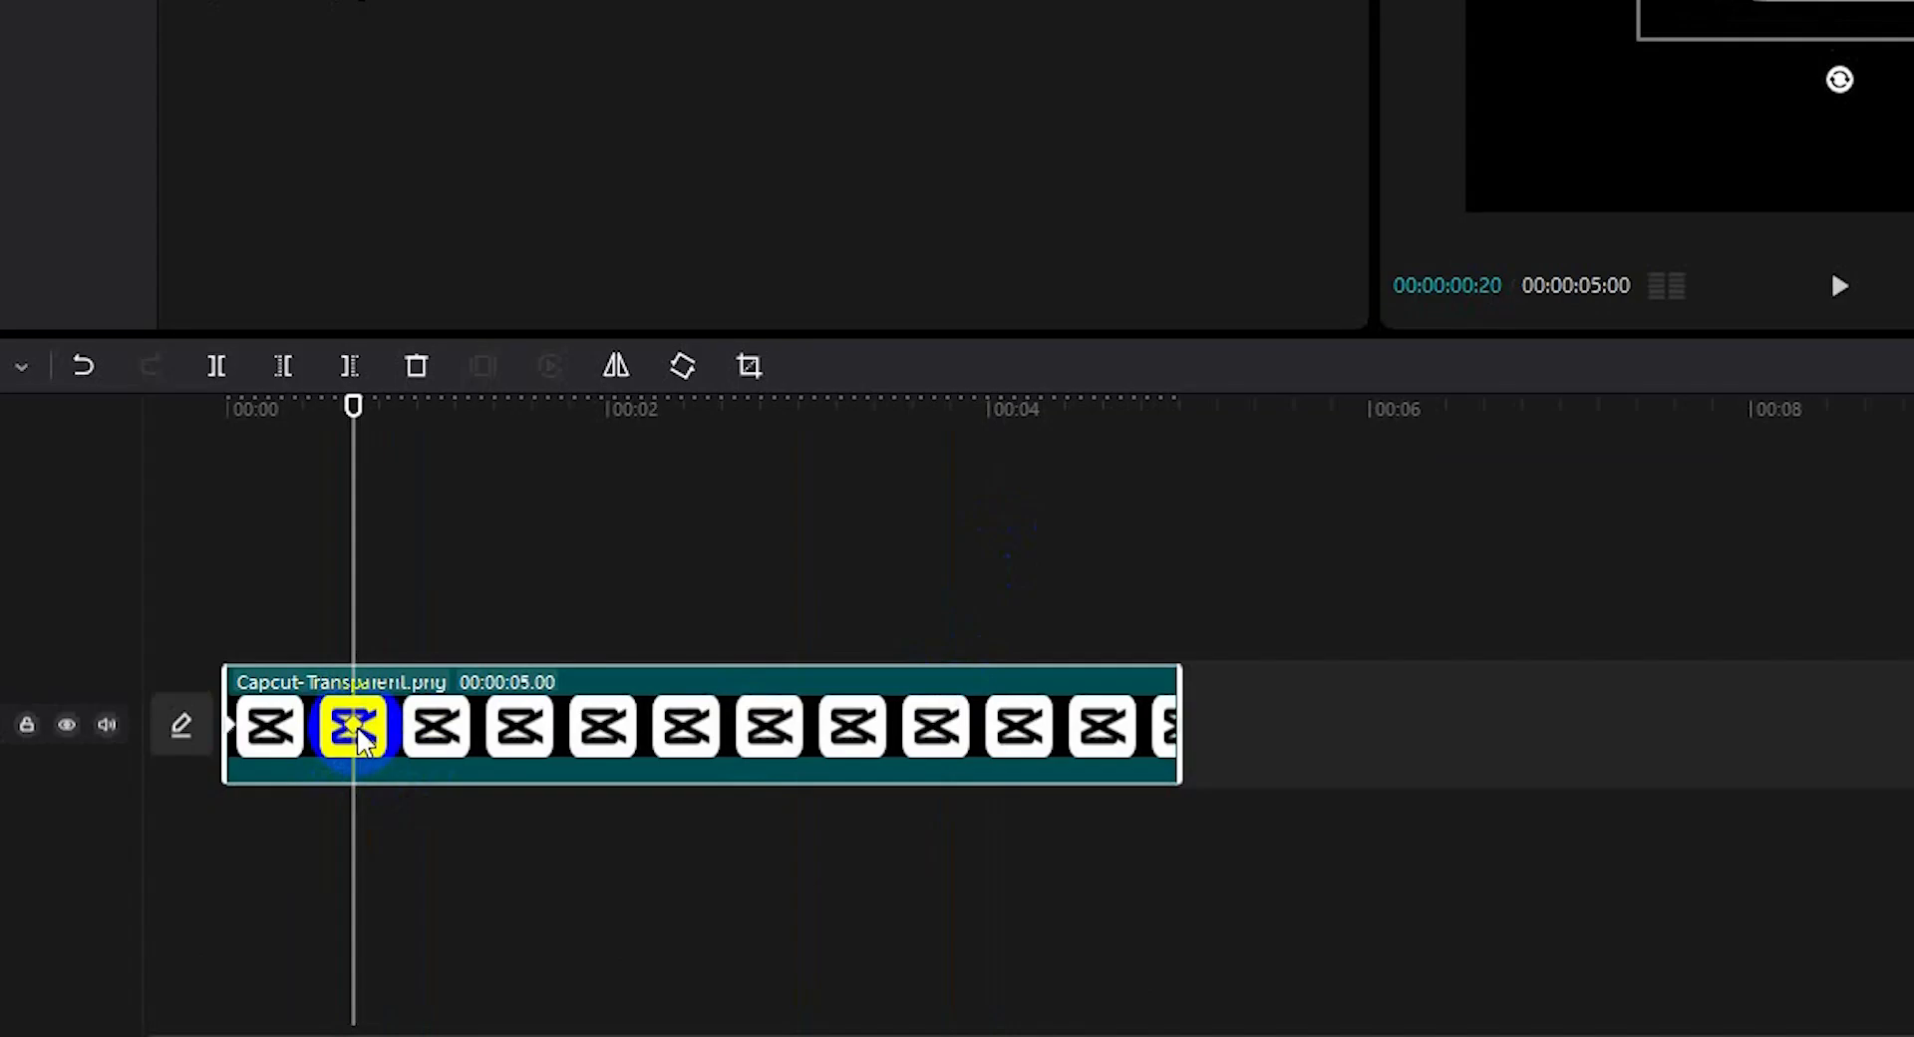
right_click(358, 737)
left_click(358, 727)
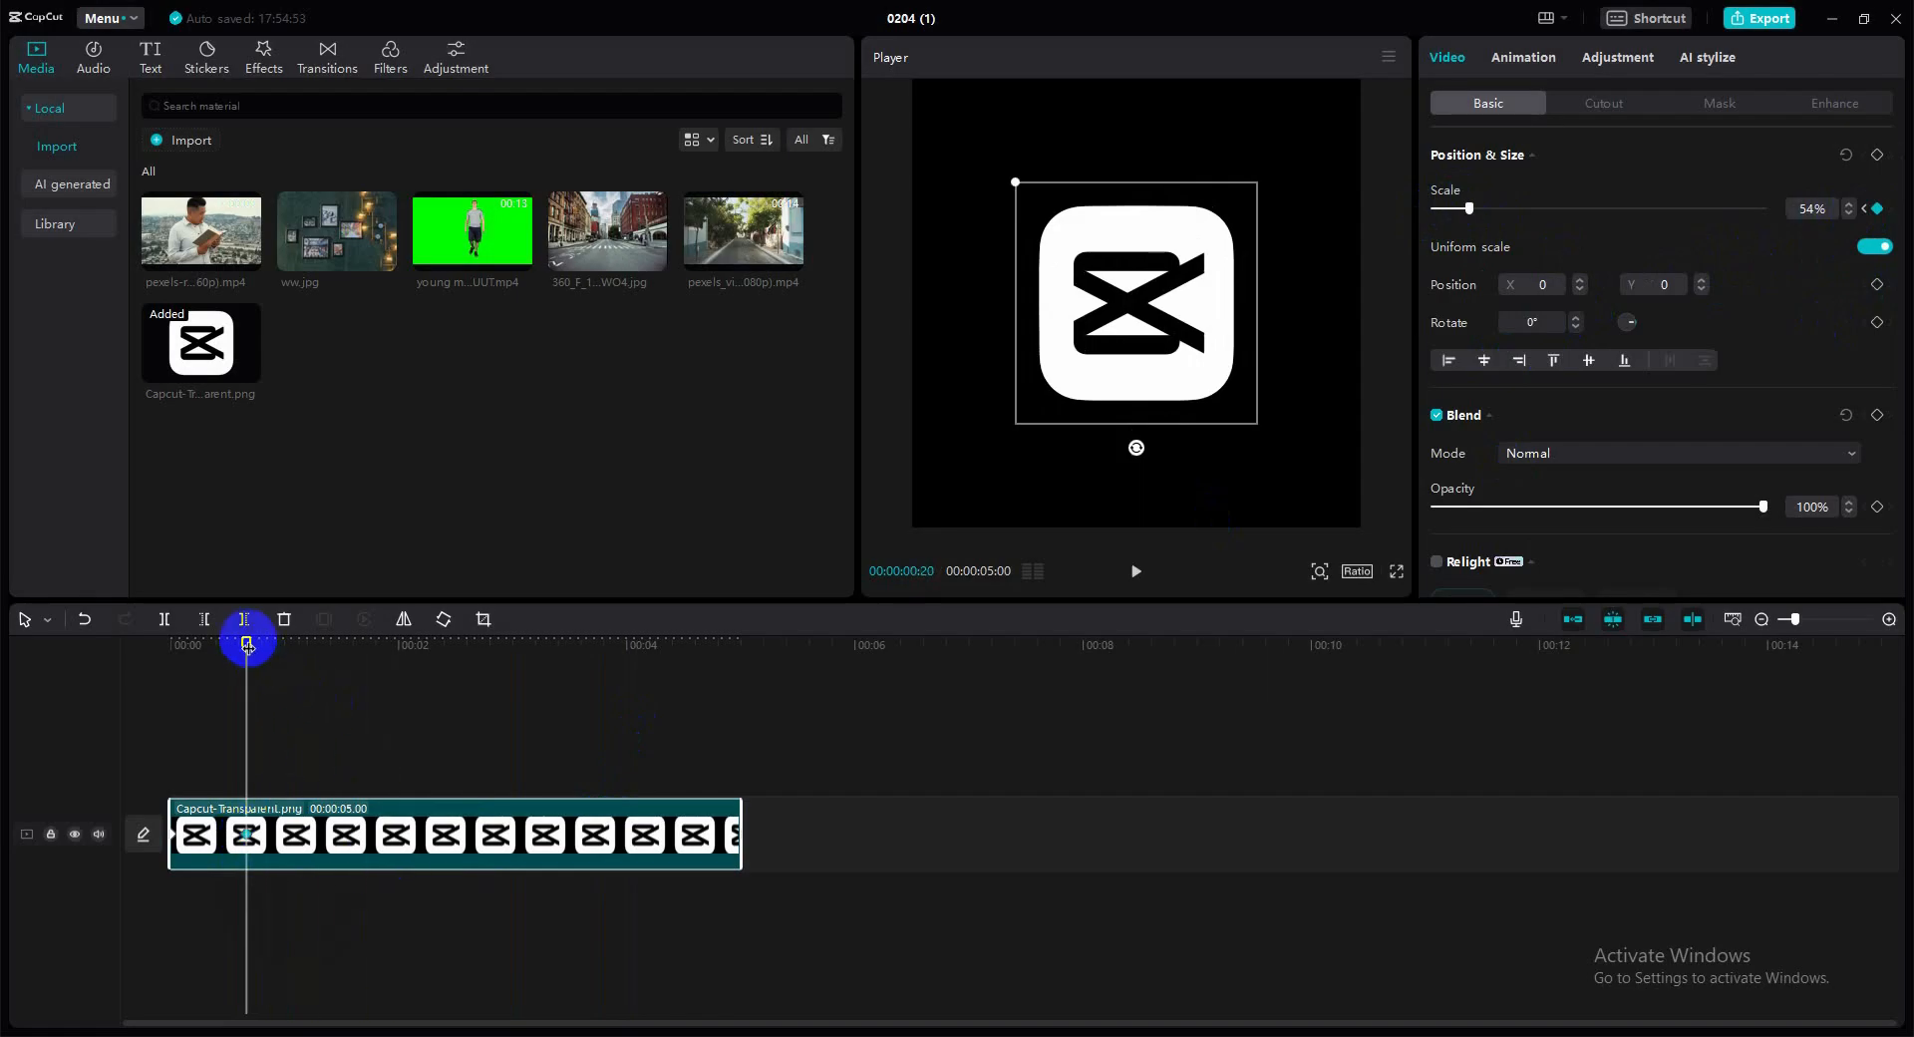
- Play back and scrub through the logo's scale animation from the start of the timeline
left_click_drag(248, 643, 140, 649)
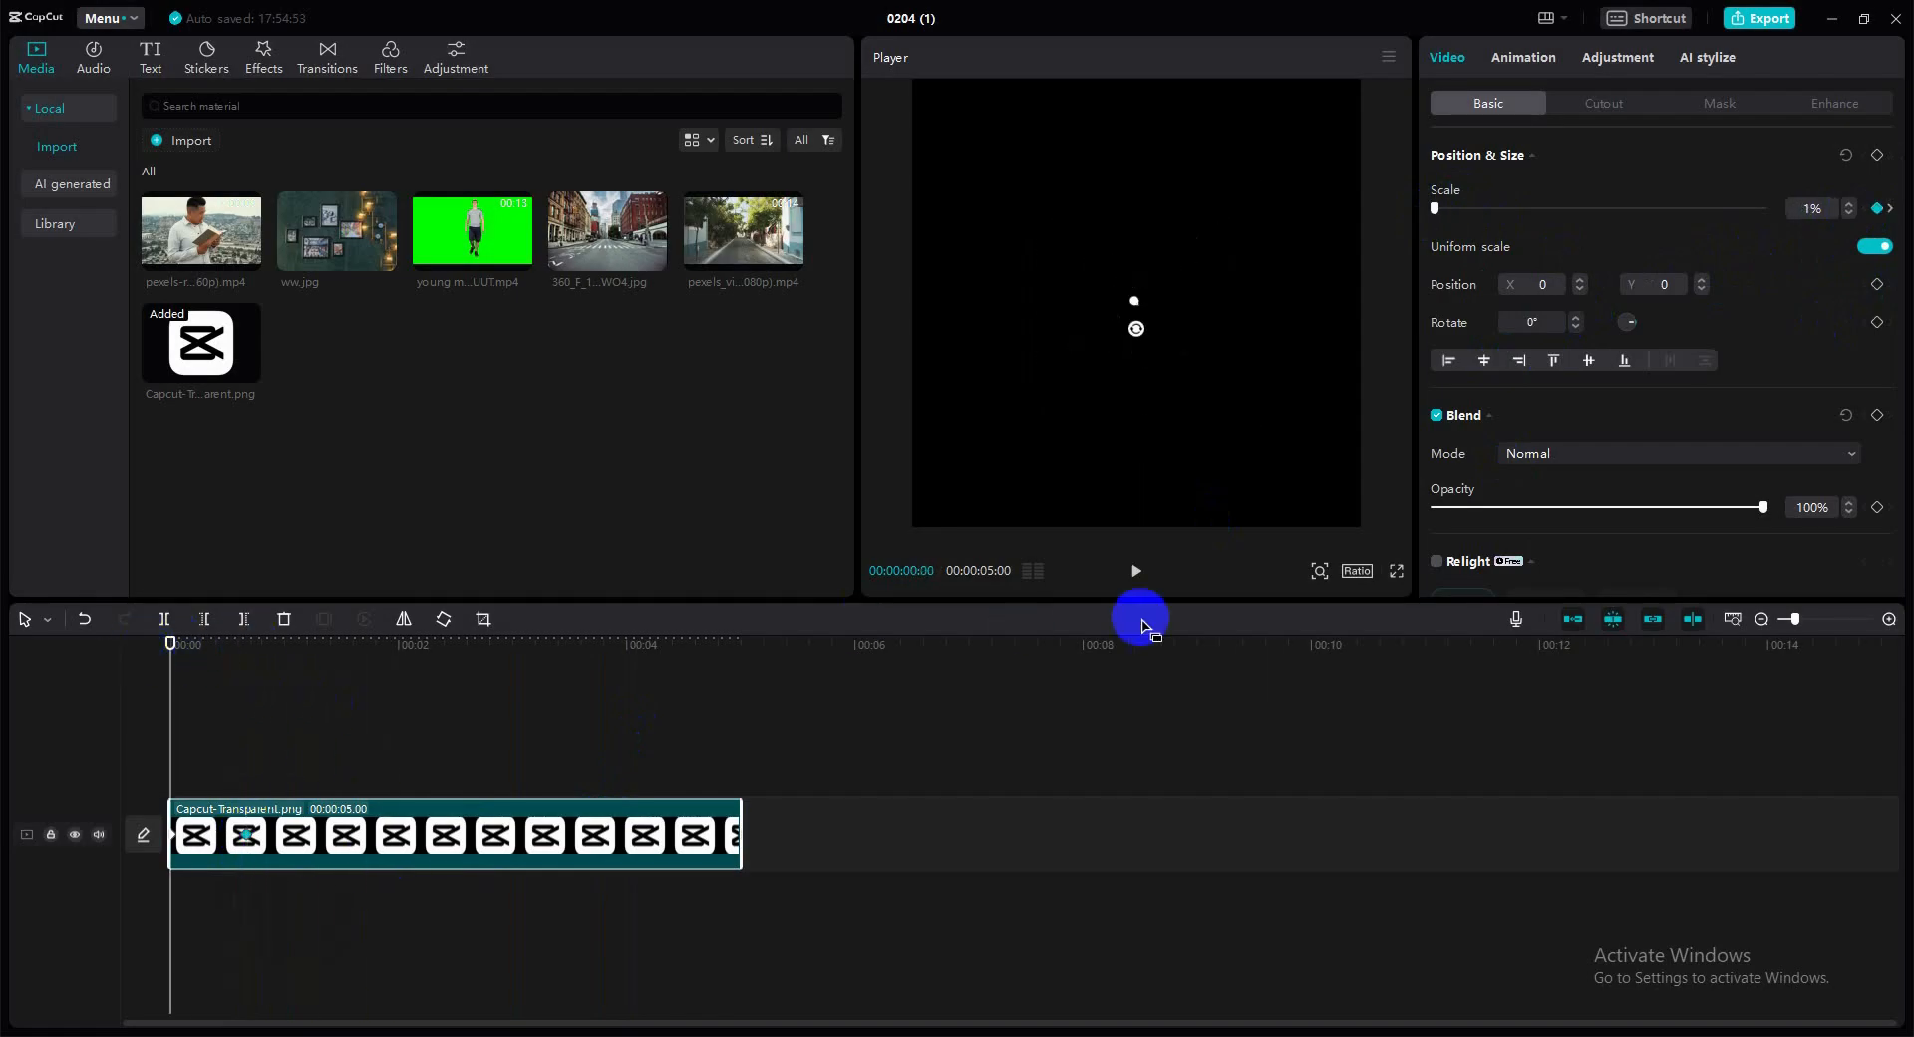
left_click(1137, 571)
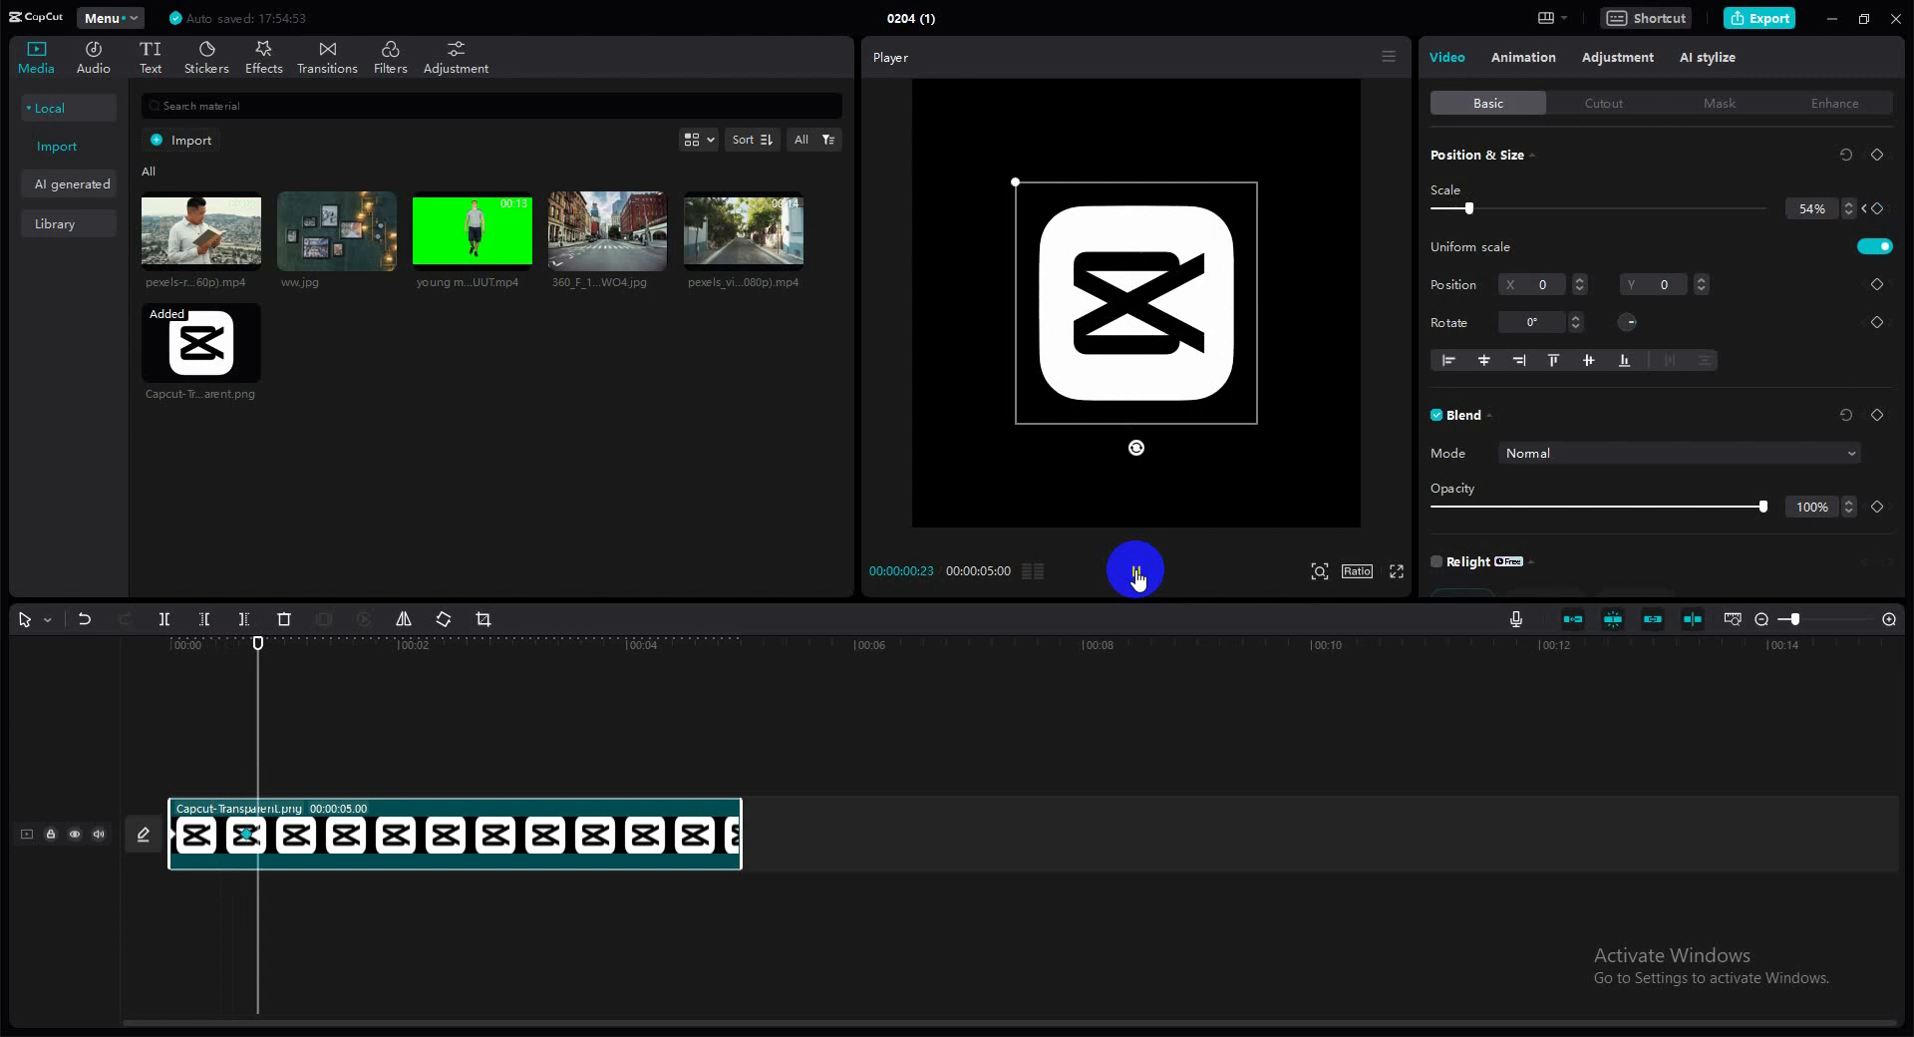
left_click(1134, 570)
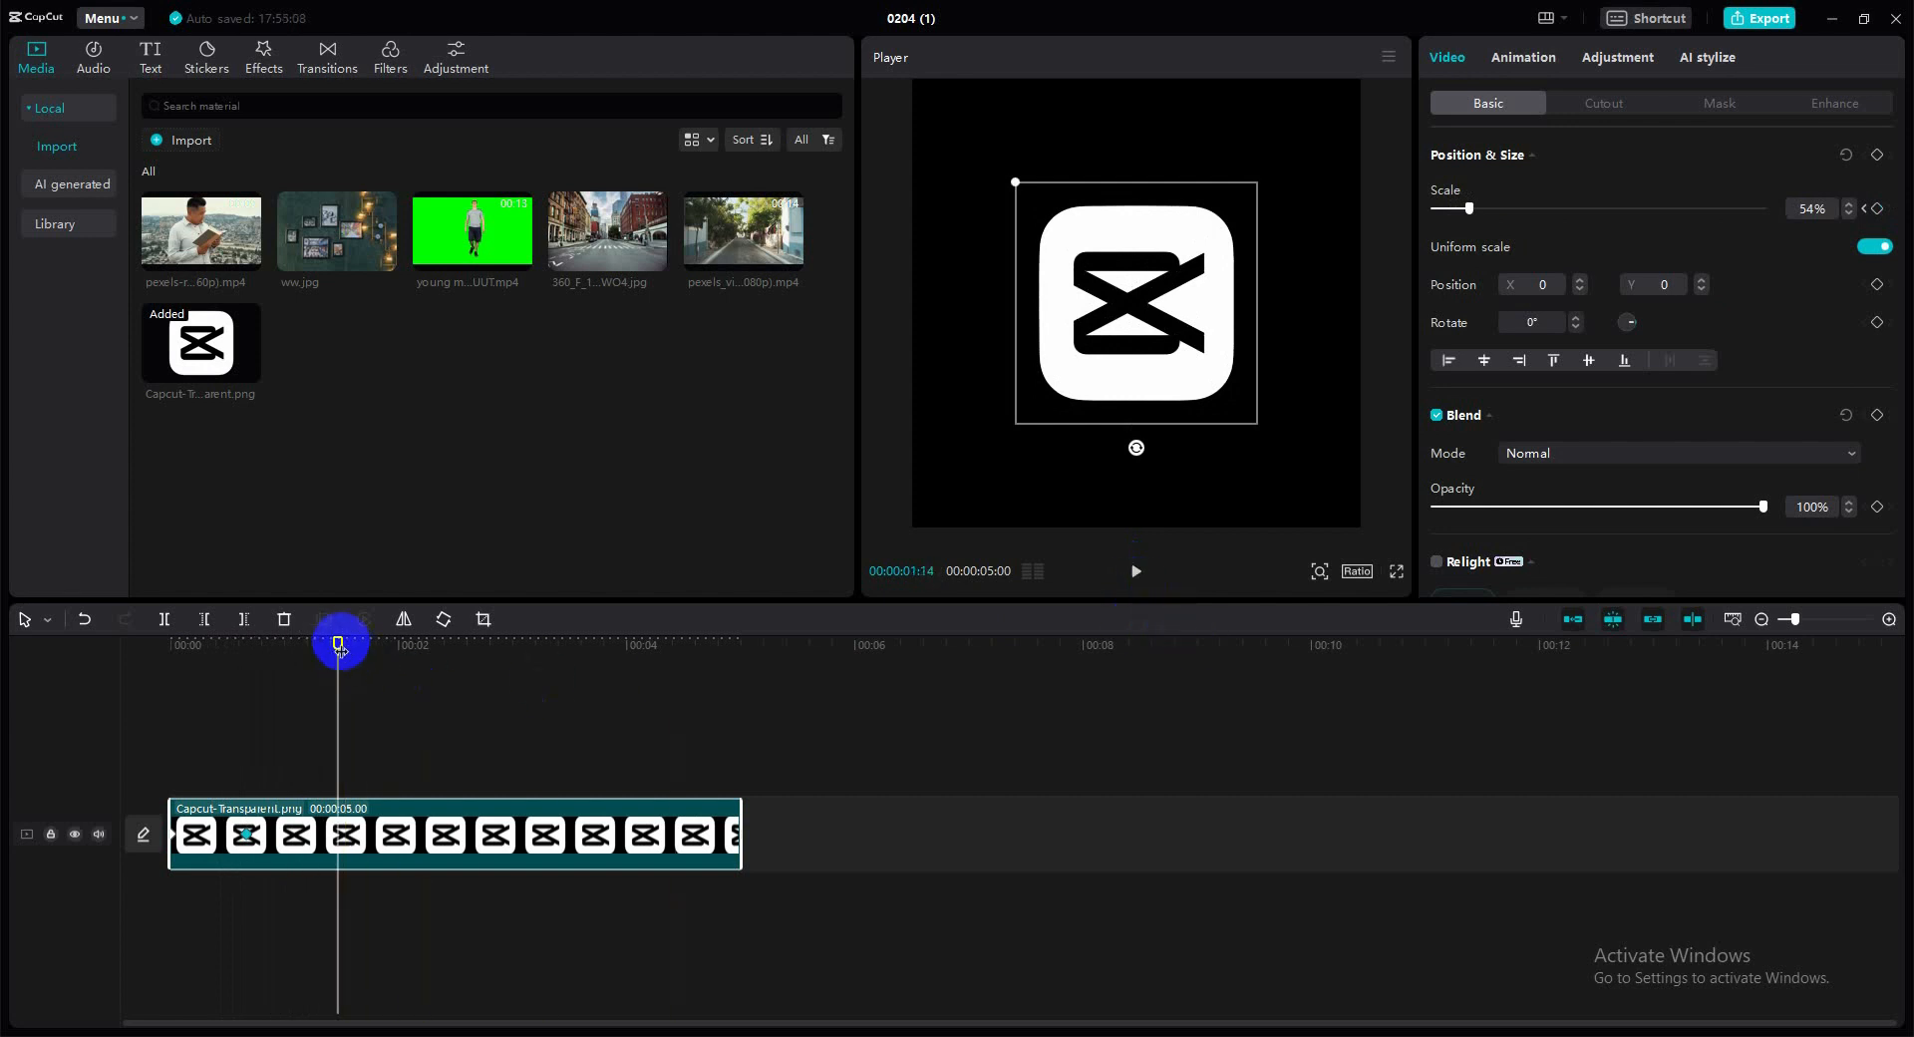
left_click_drag(337, 643, 155, 656)
left_click(896, 405)
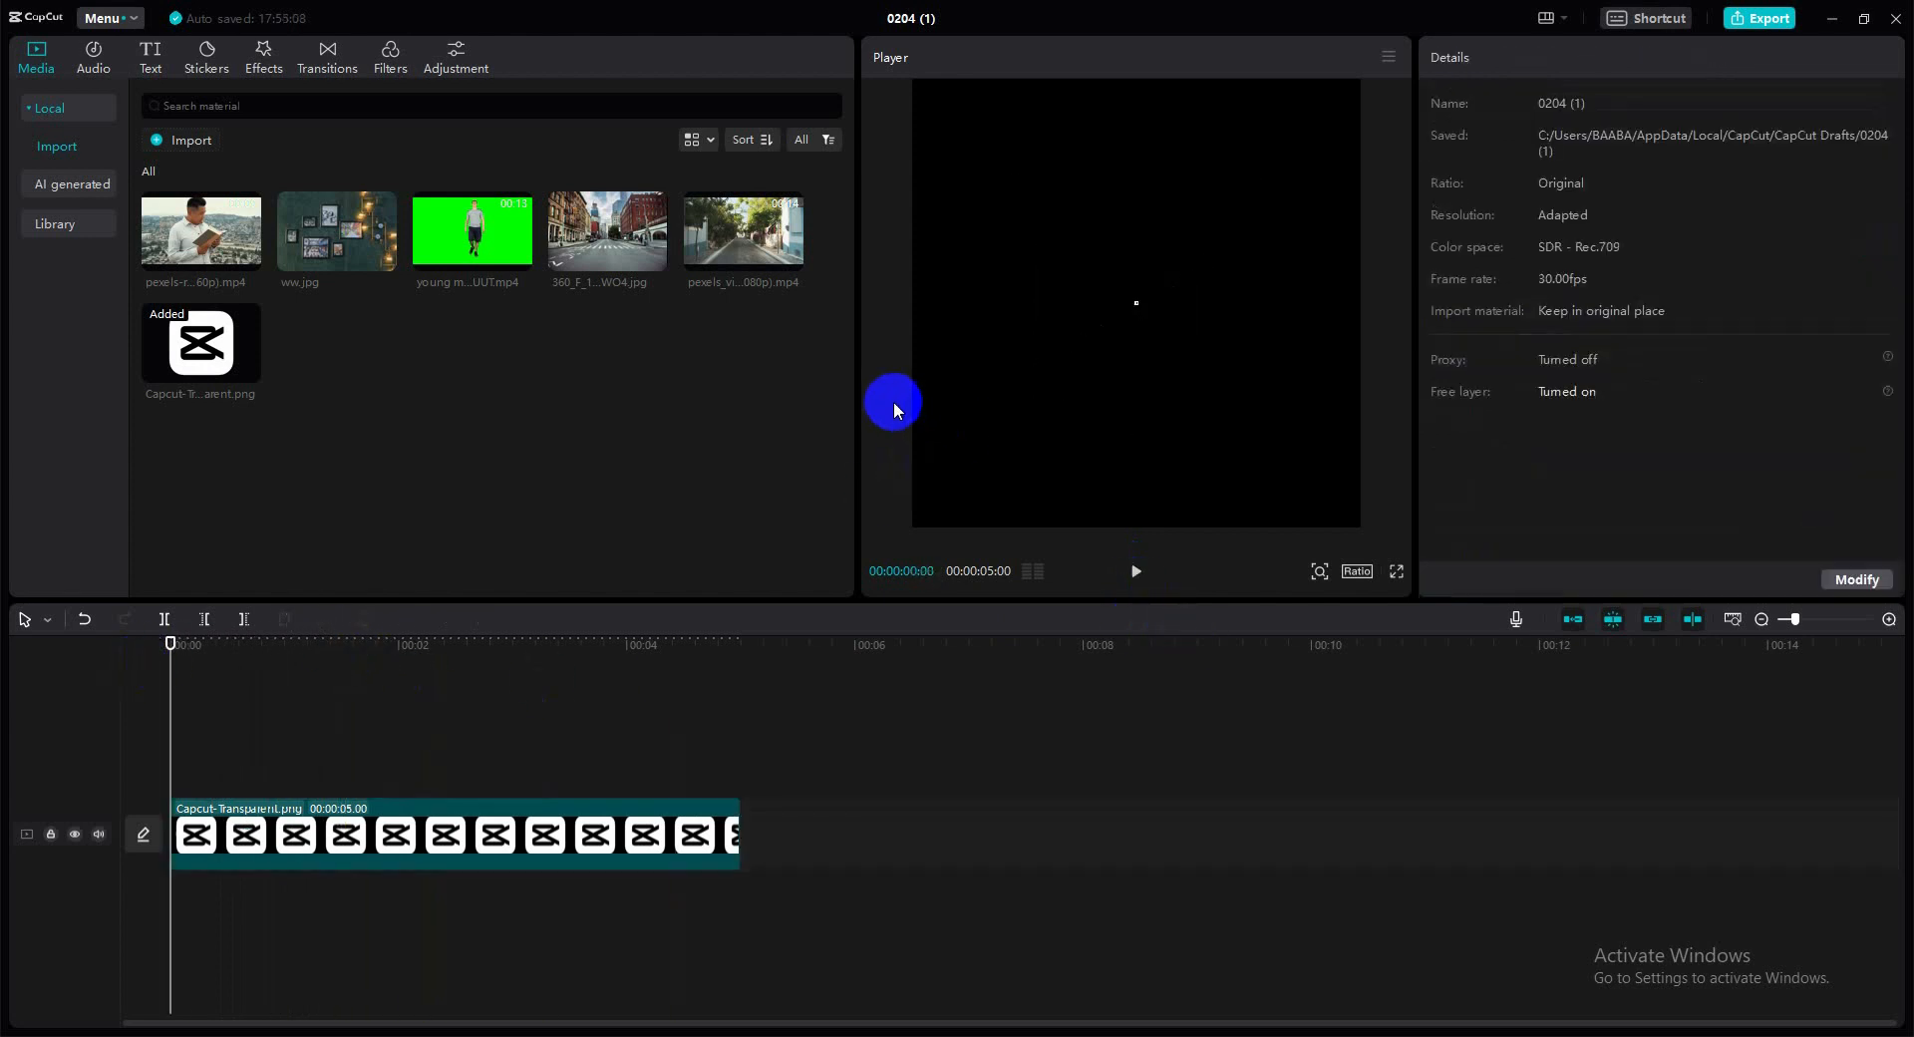
left_click(1135, 571)
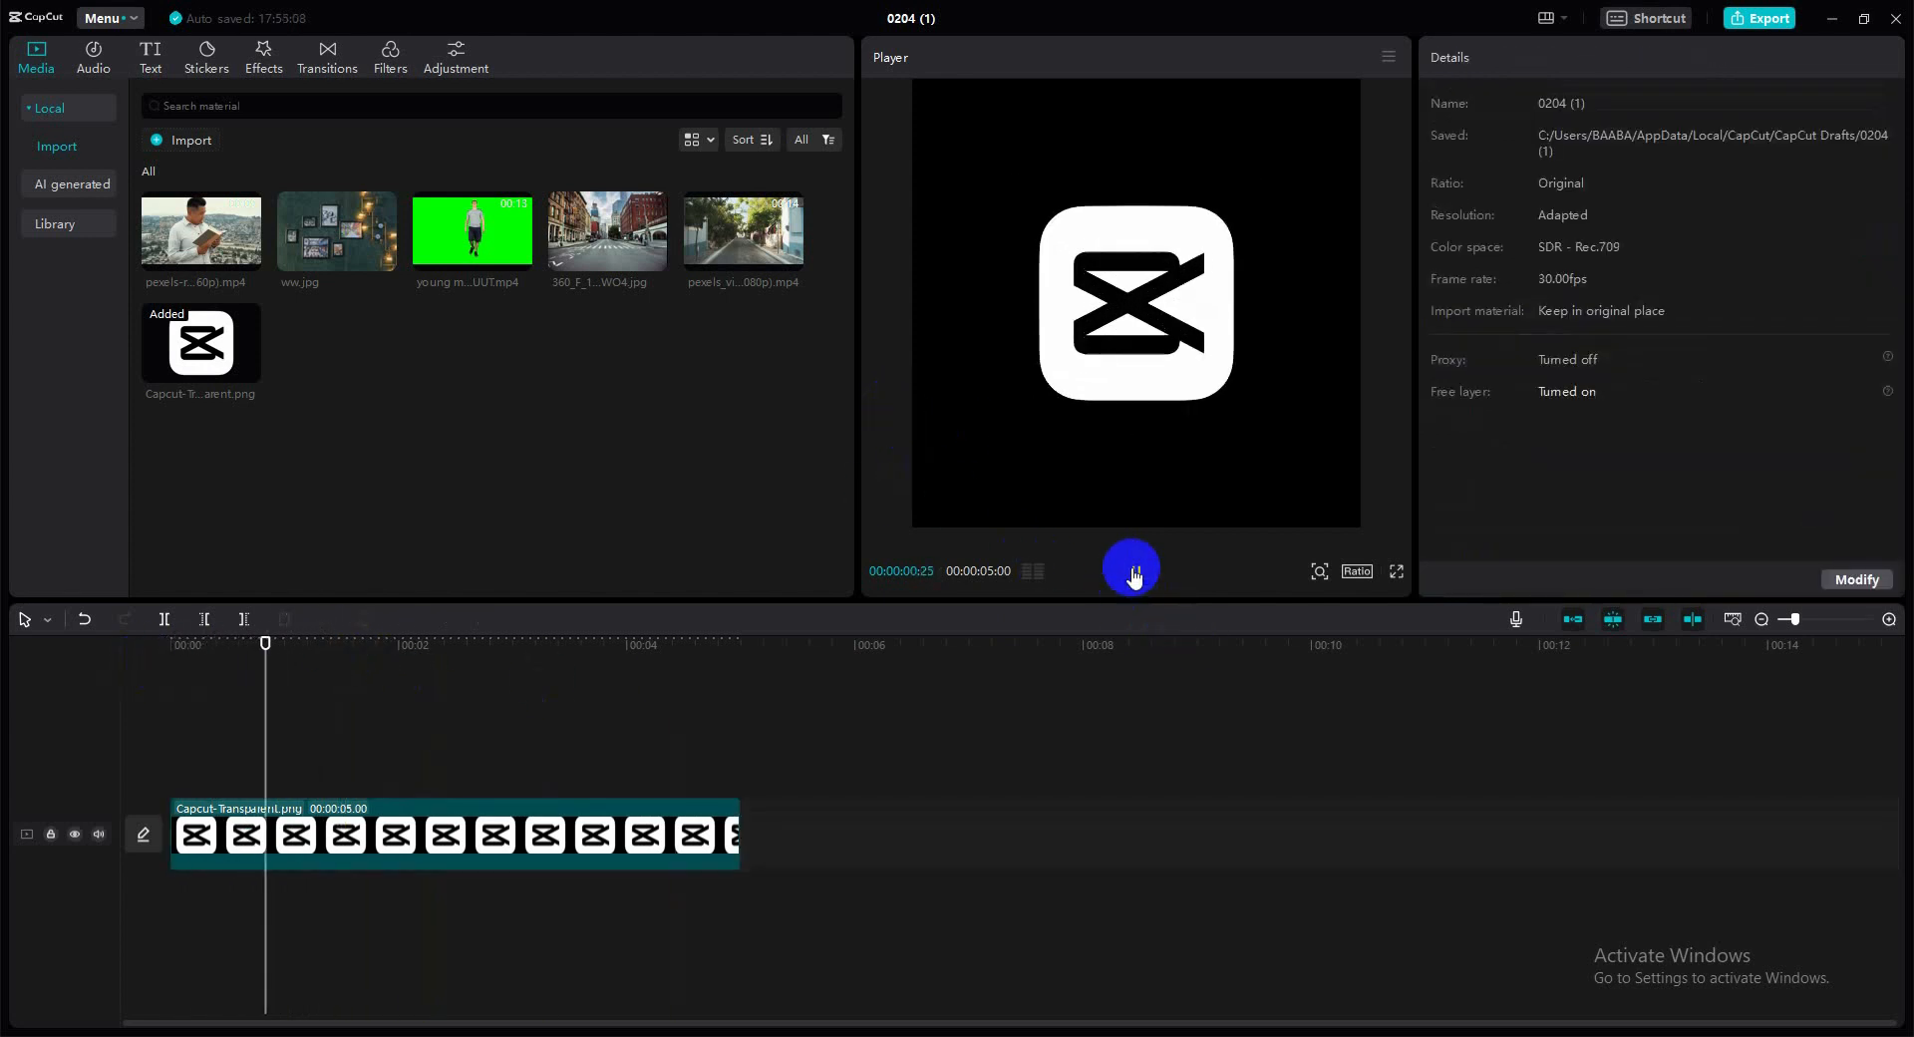
left_click(1134, 571)
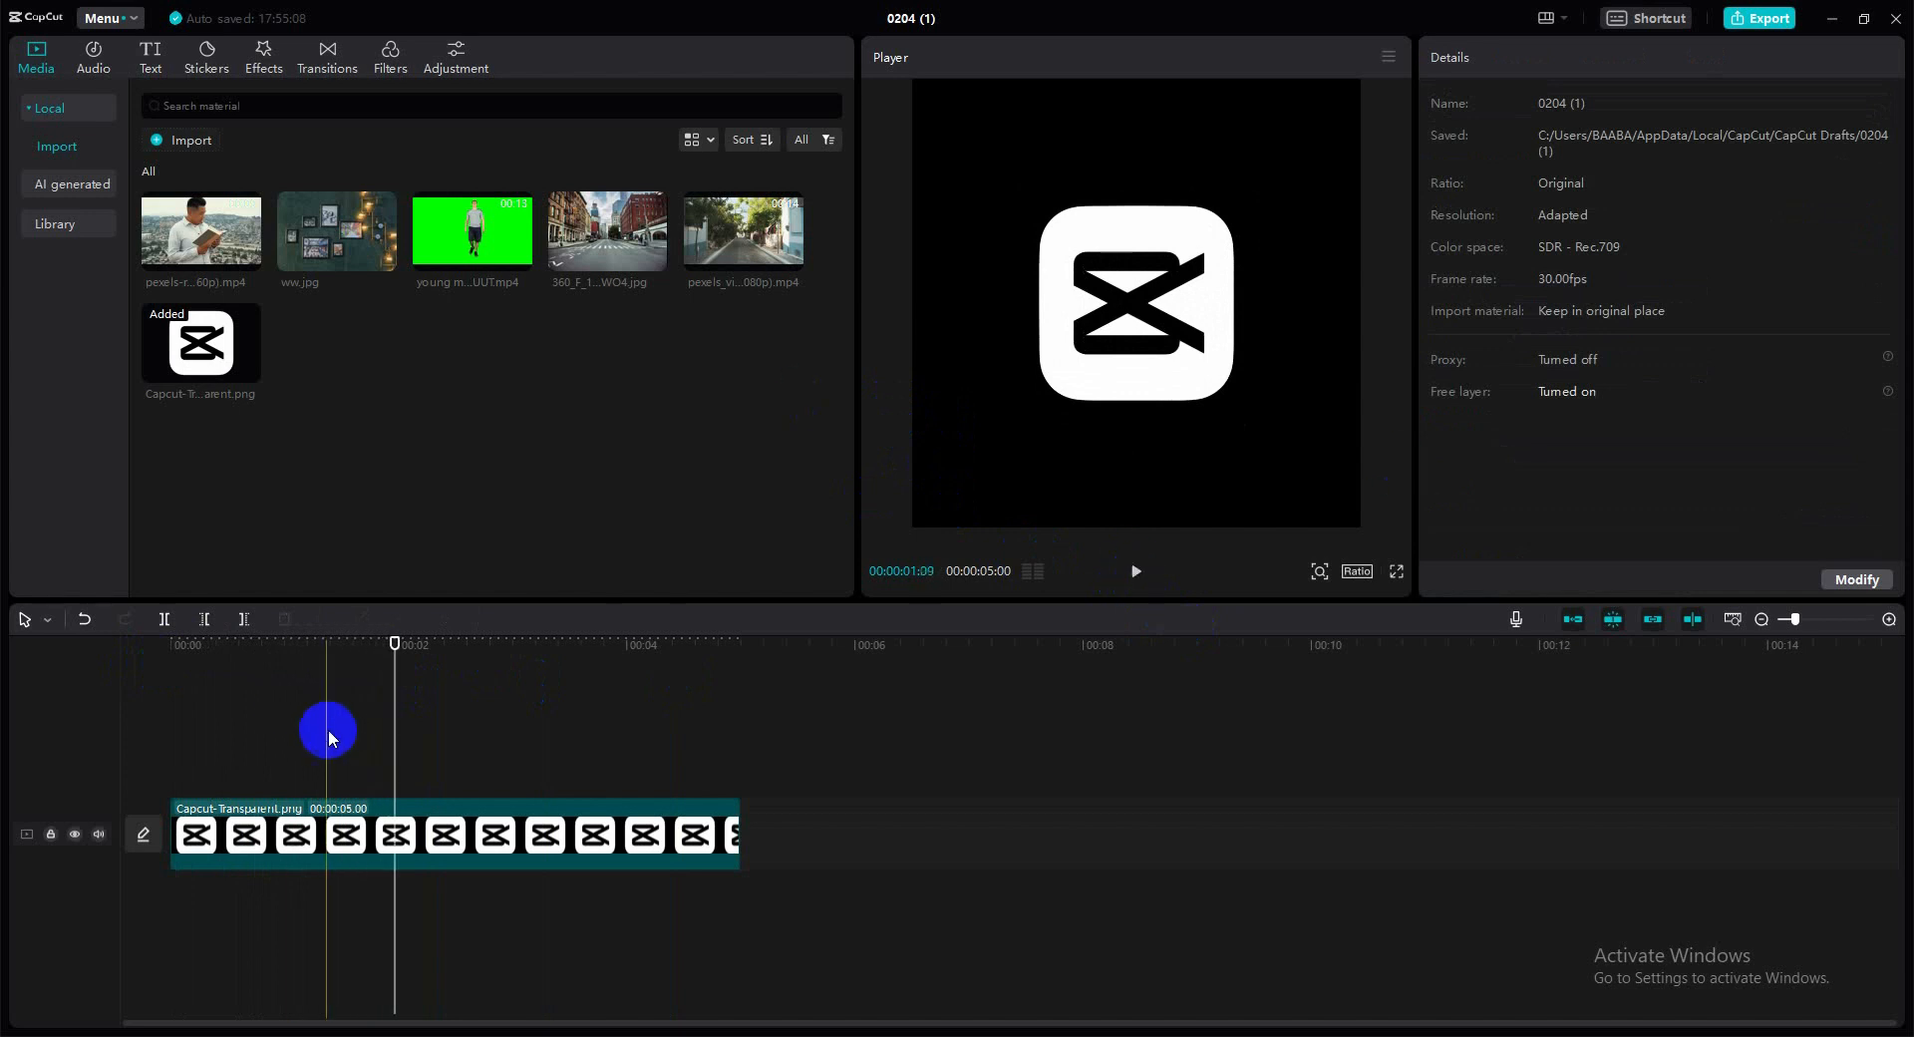
left_click_drag(392, 643, 150, 640)
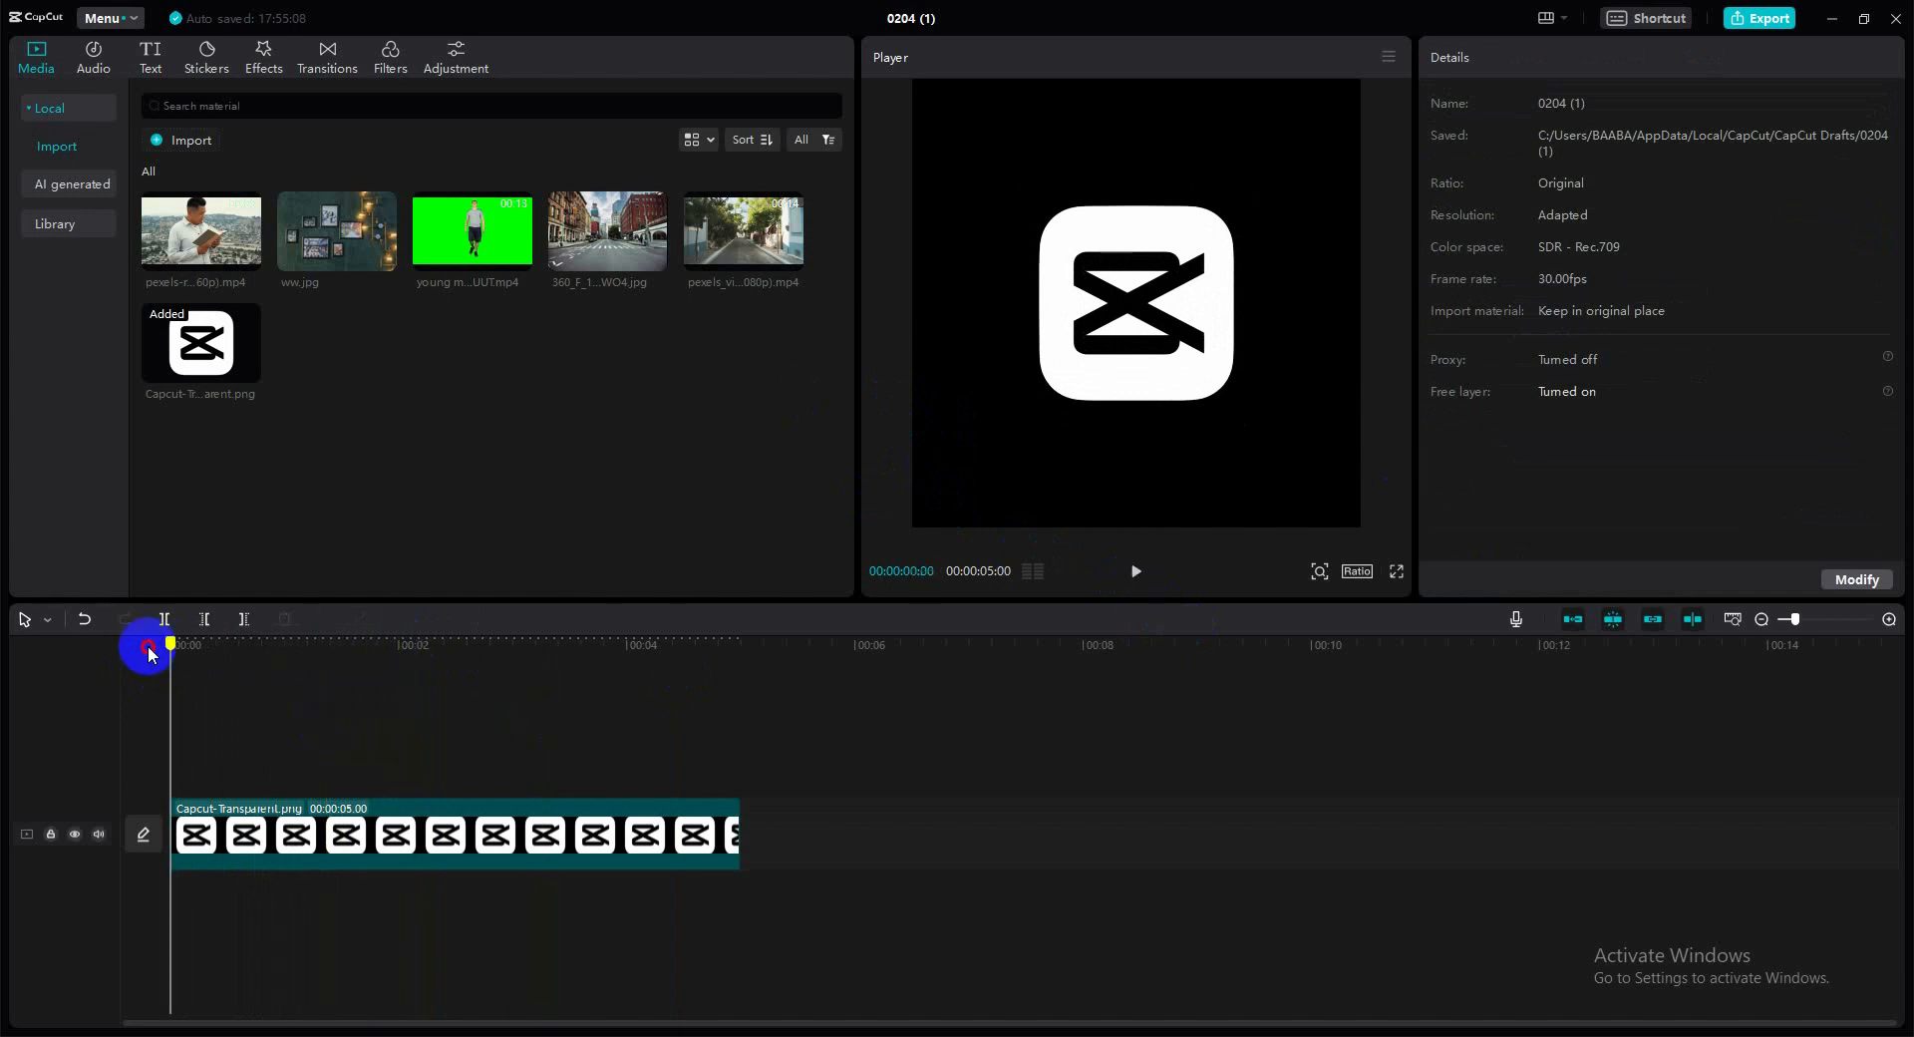
left_click(221, 833)
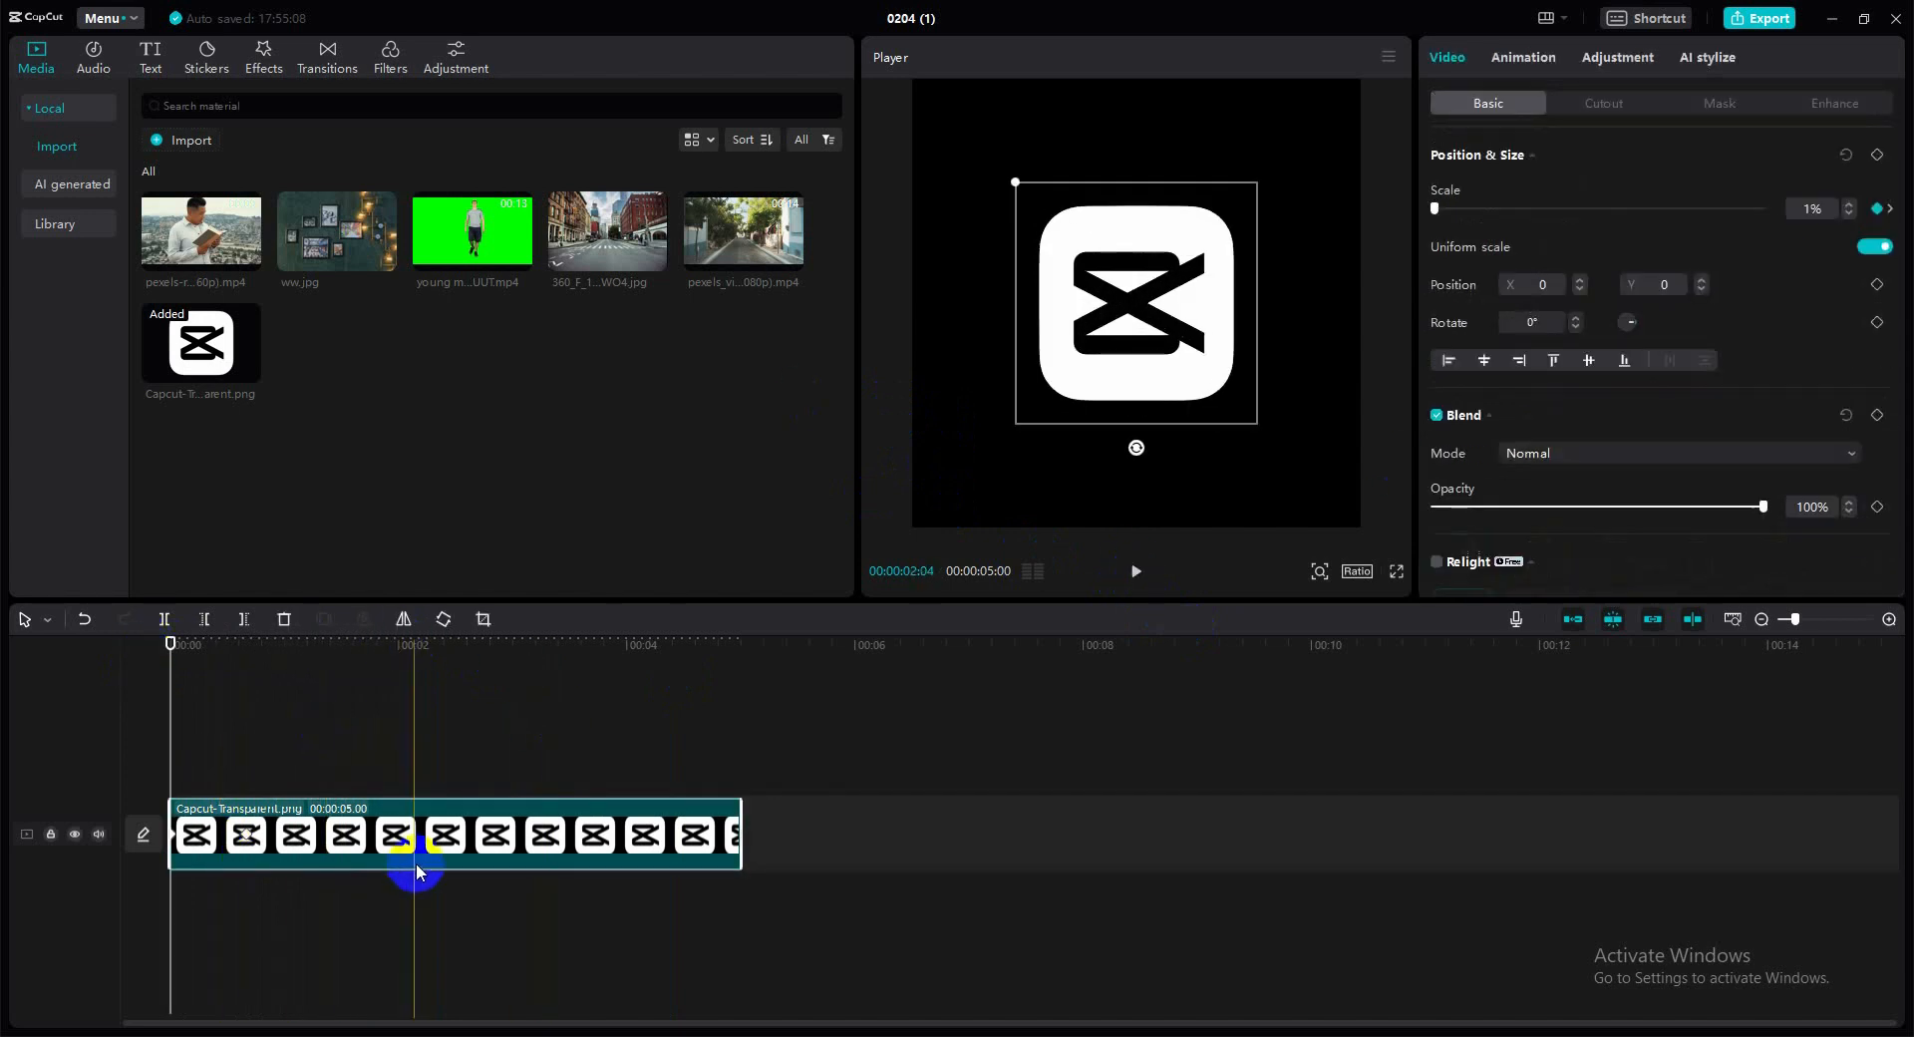
left_click(167, 638)
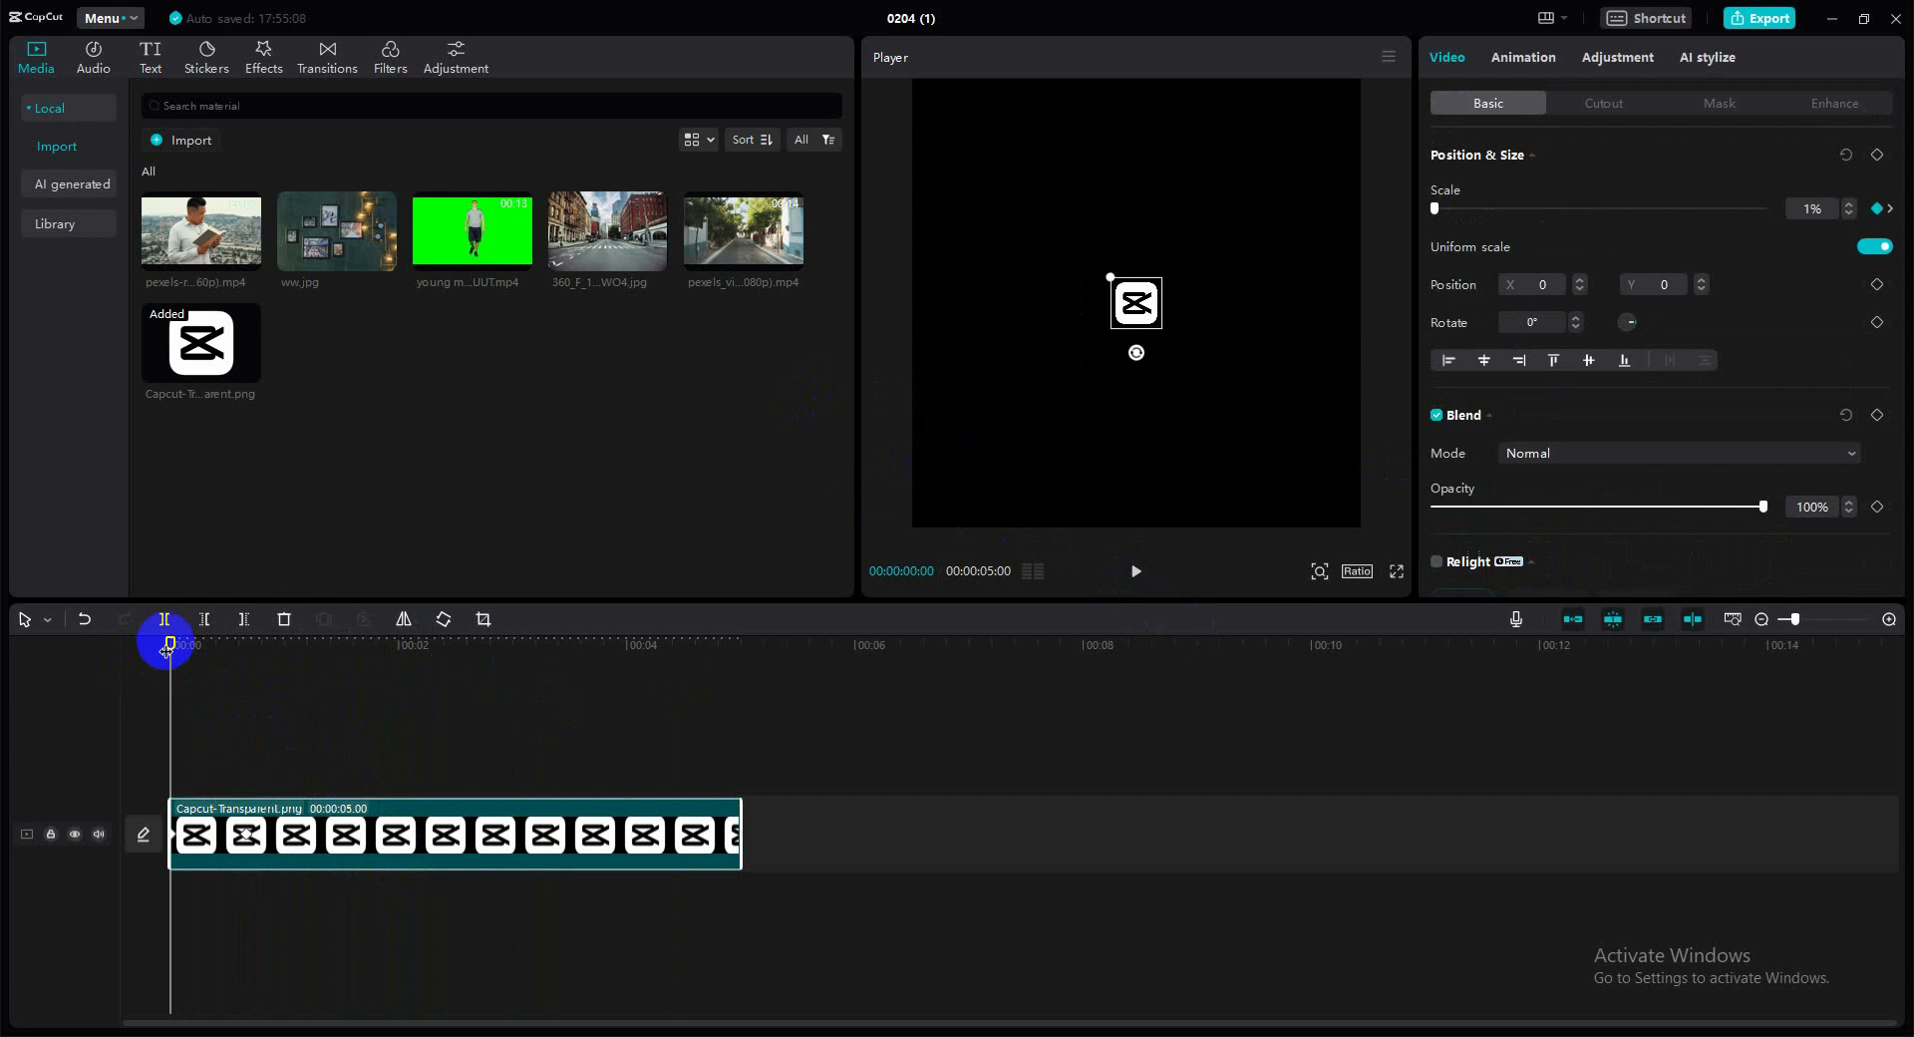
left_click(223, 653)
left_click(223, 682)
left_click(326, 775)
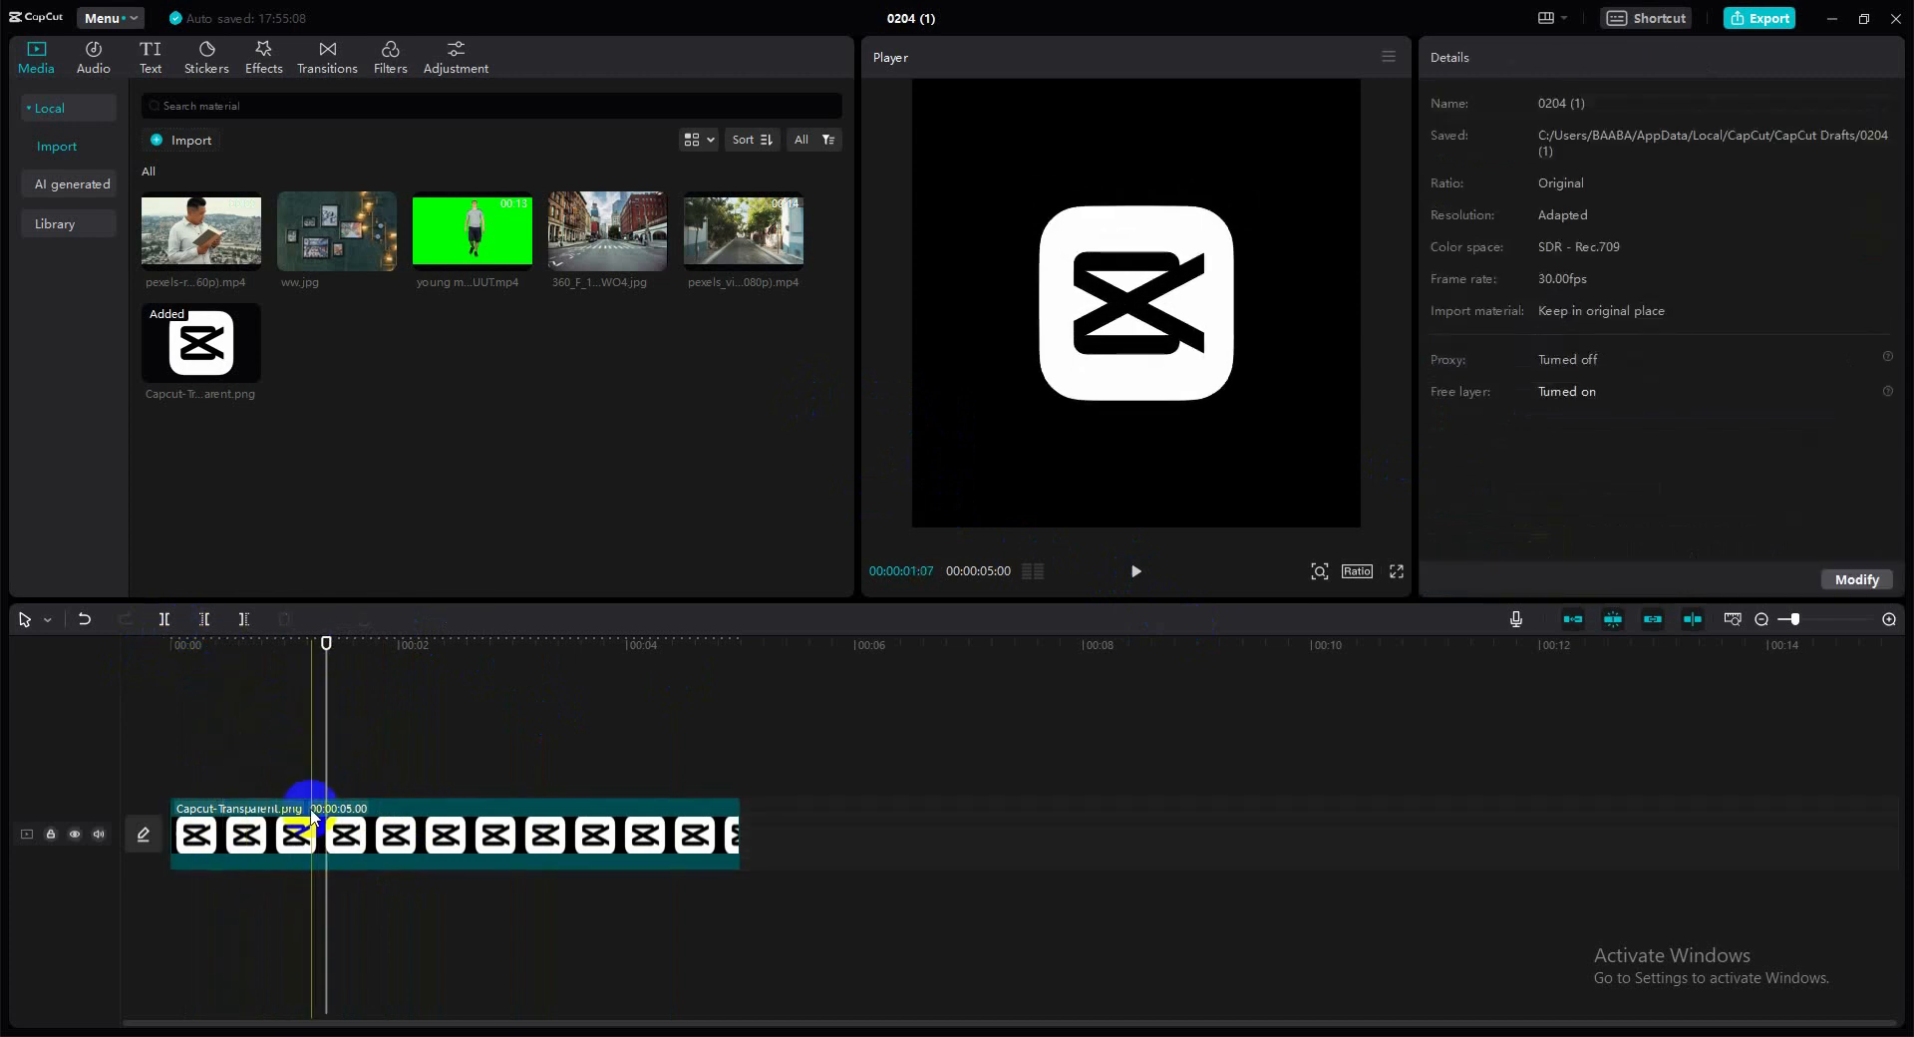
- Keyframe the logo's position at 0, 0 at 00:00:00:20 and Y -964 at 00:00:01:07, and play back the move
left_click(300, 848)
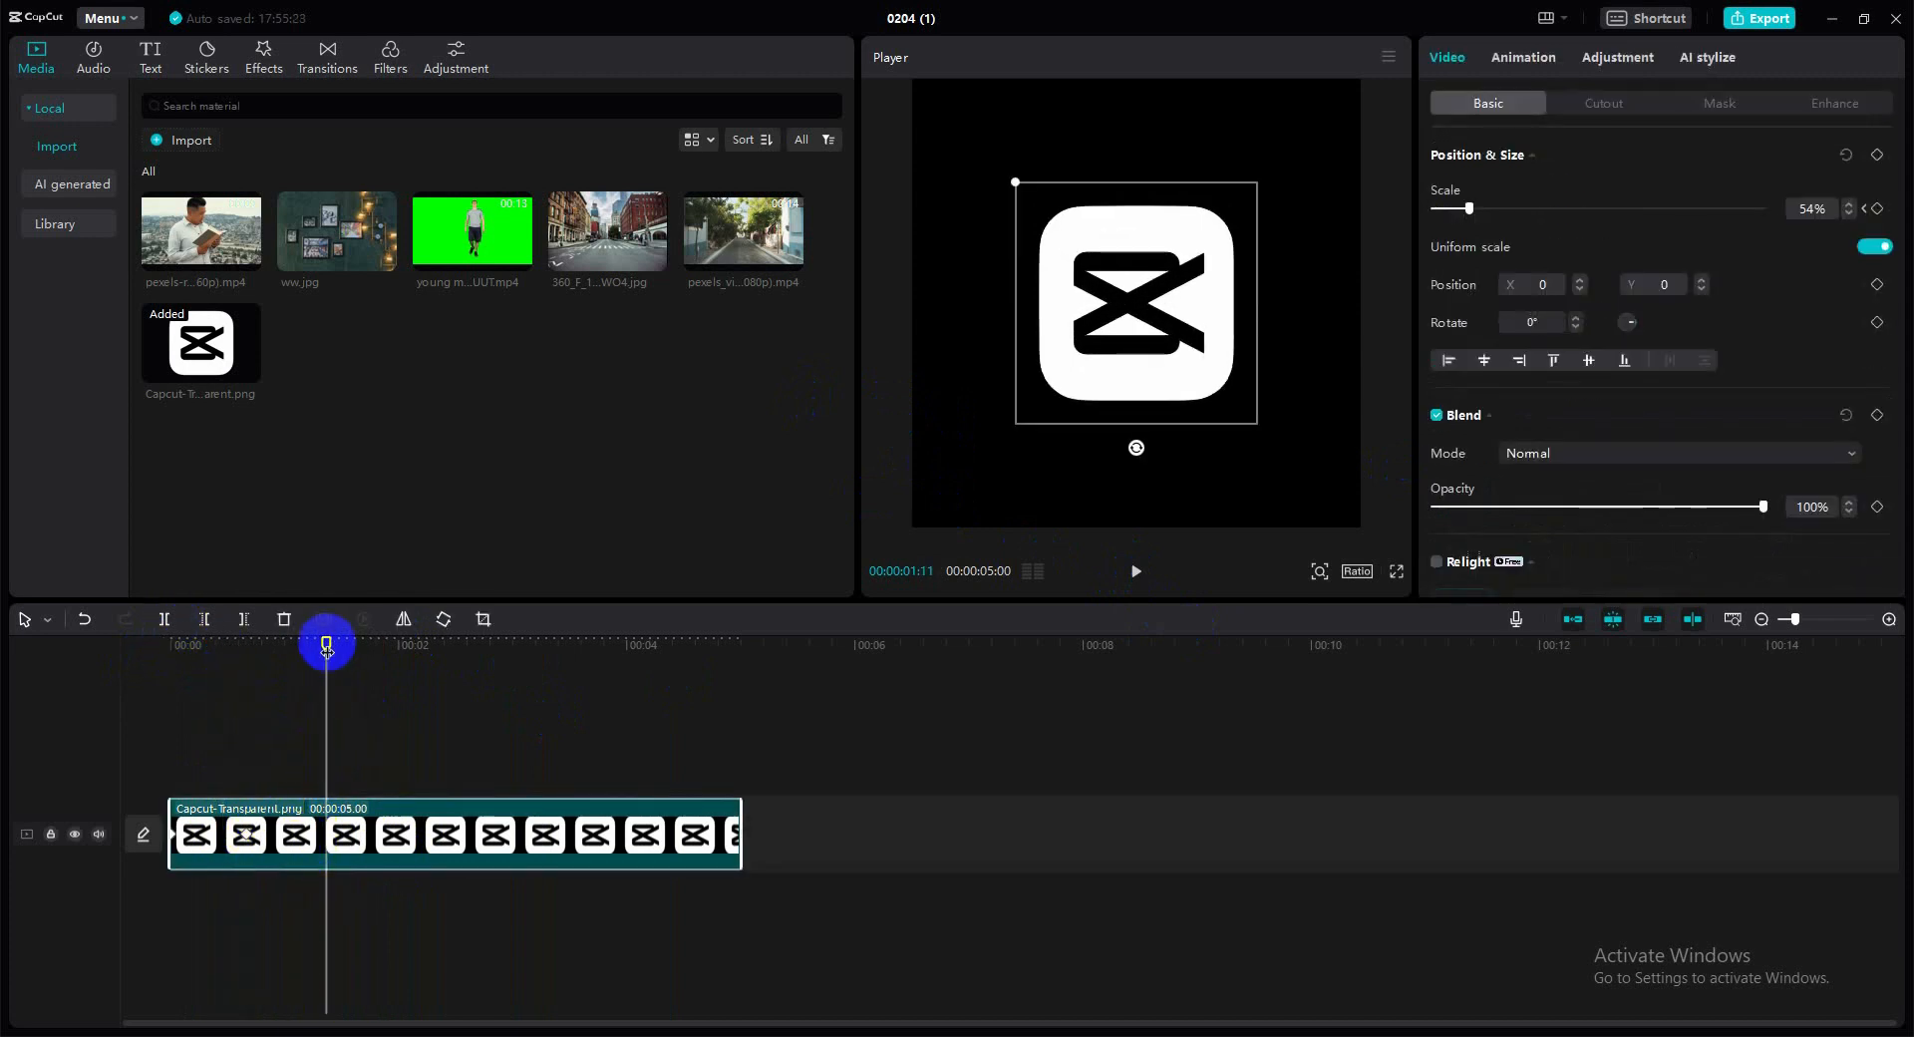
left_click_drag(325, 642, 244, 650)
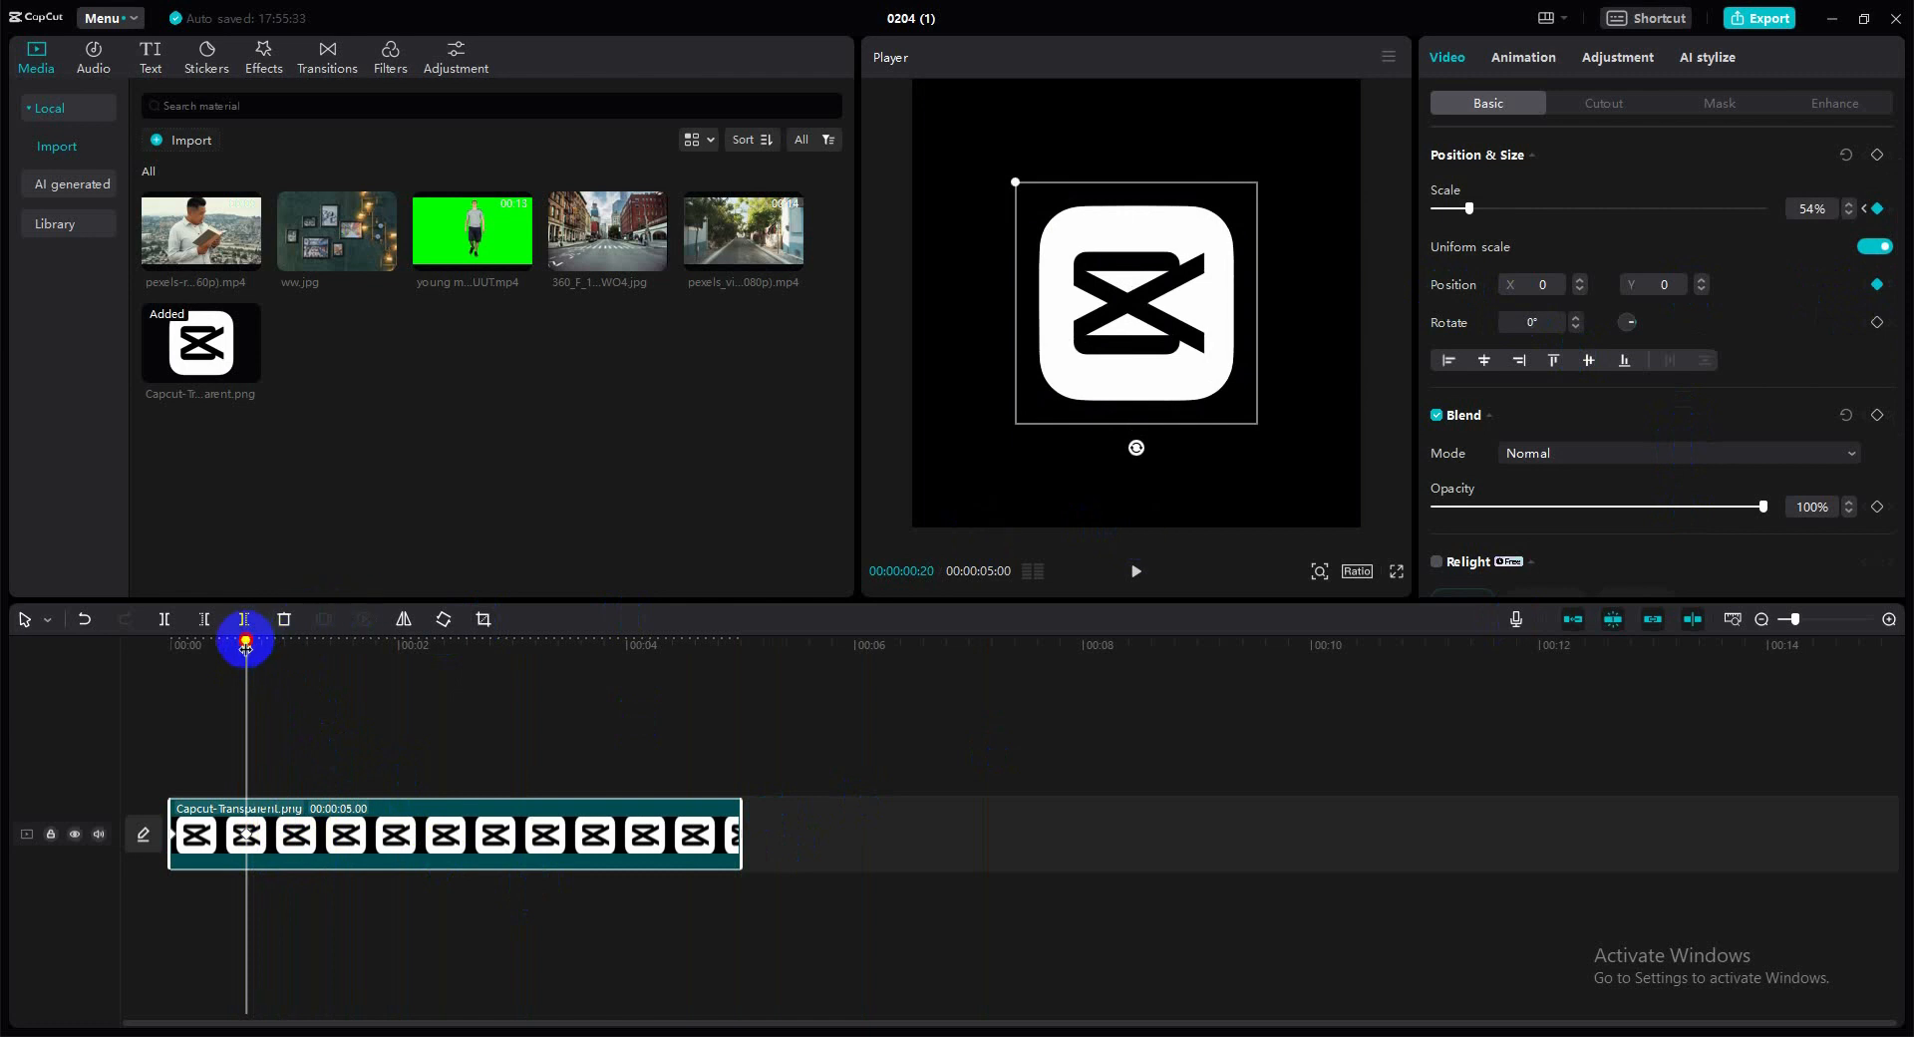
left_click_drag(246, 643, 310, 645)
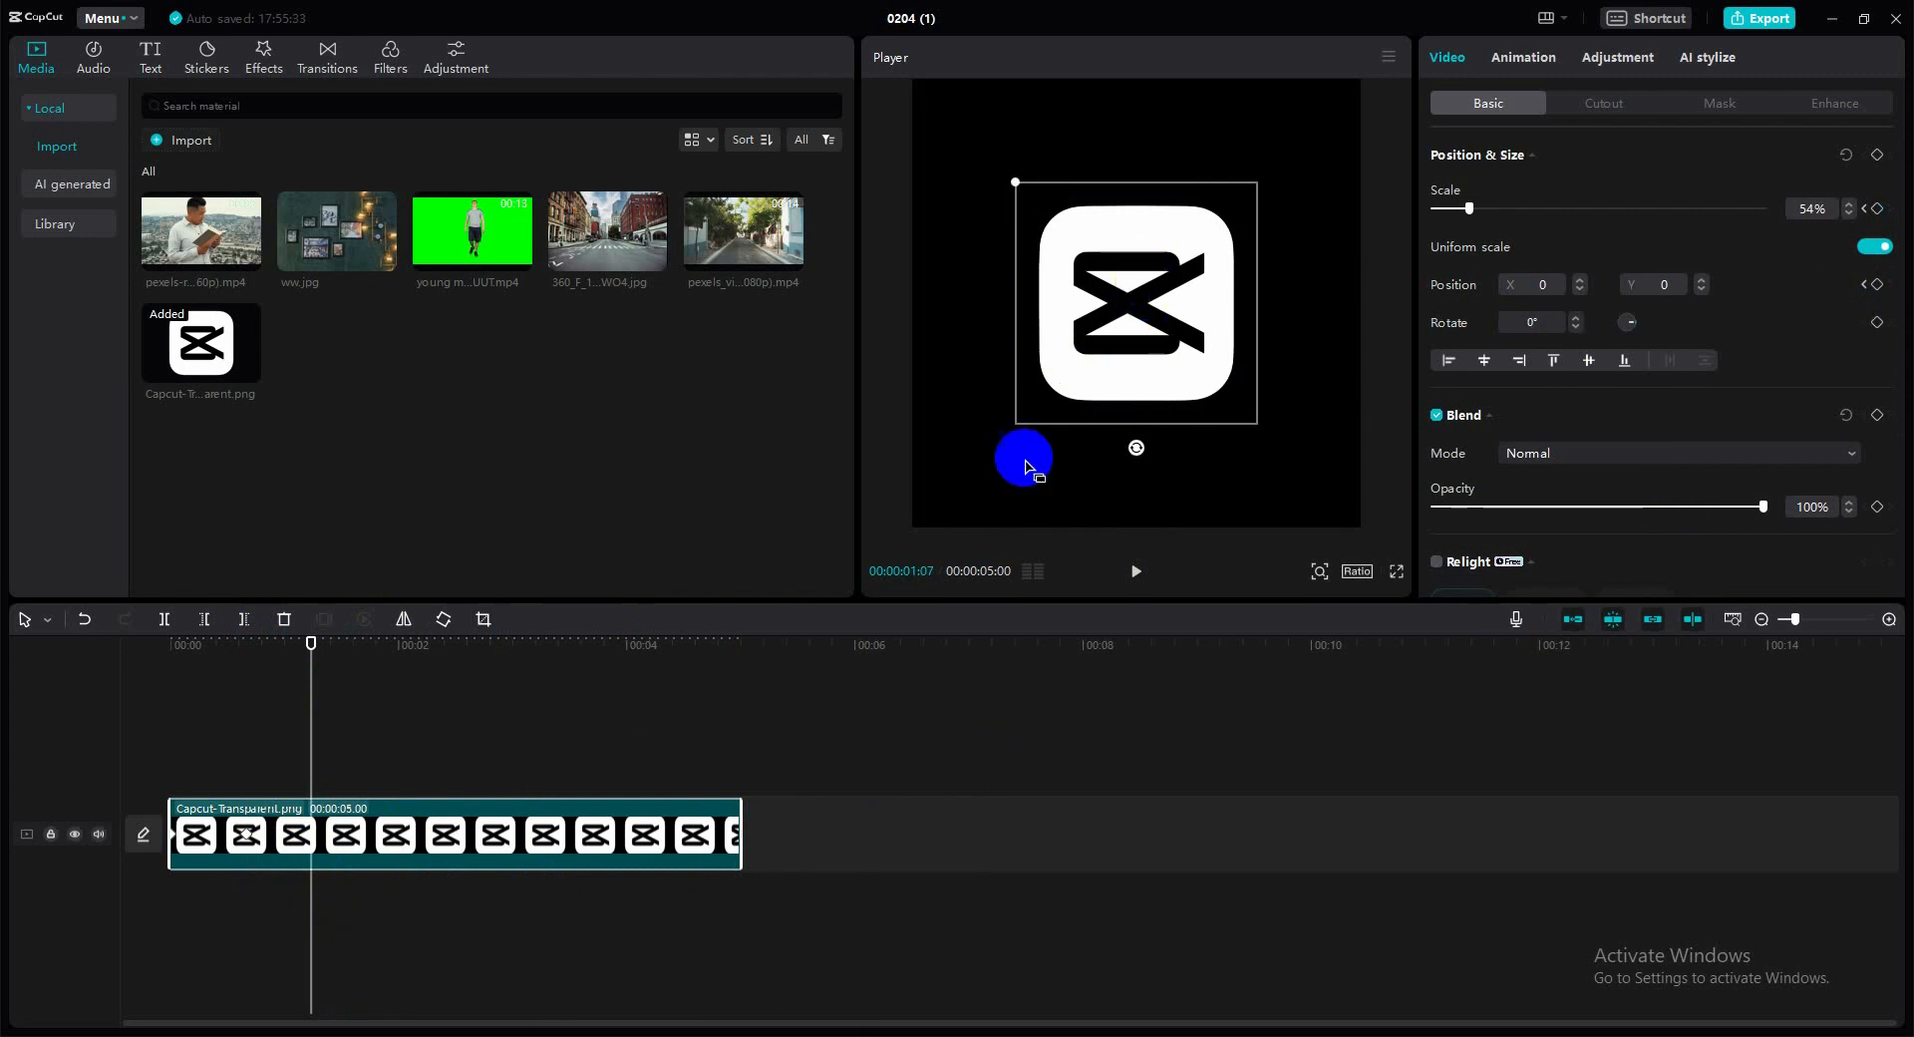
left_click(1147, 328)
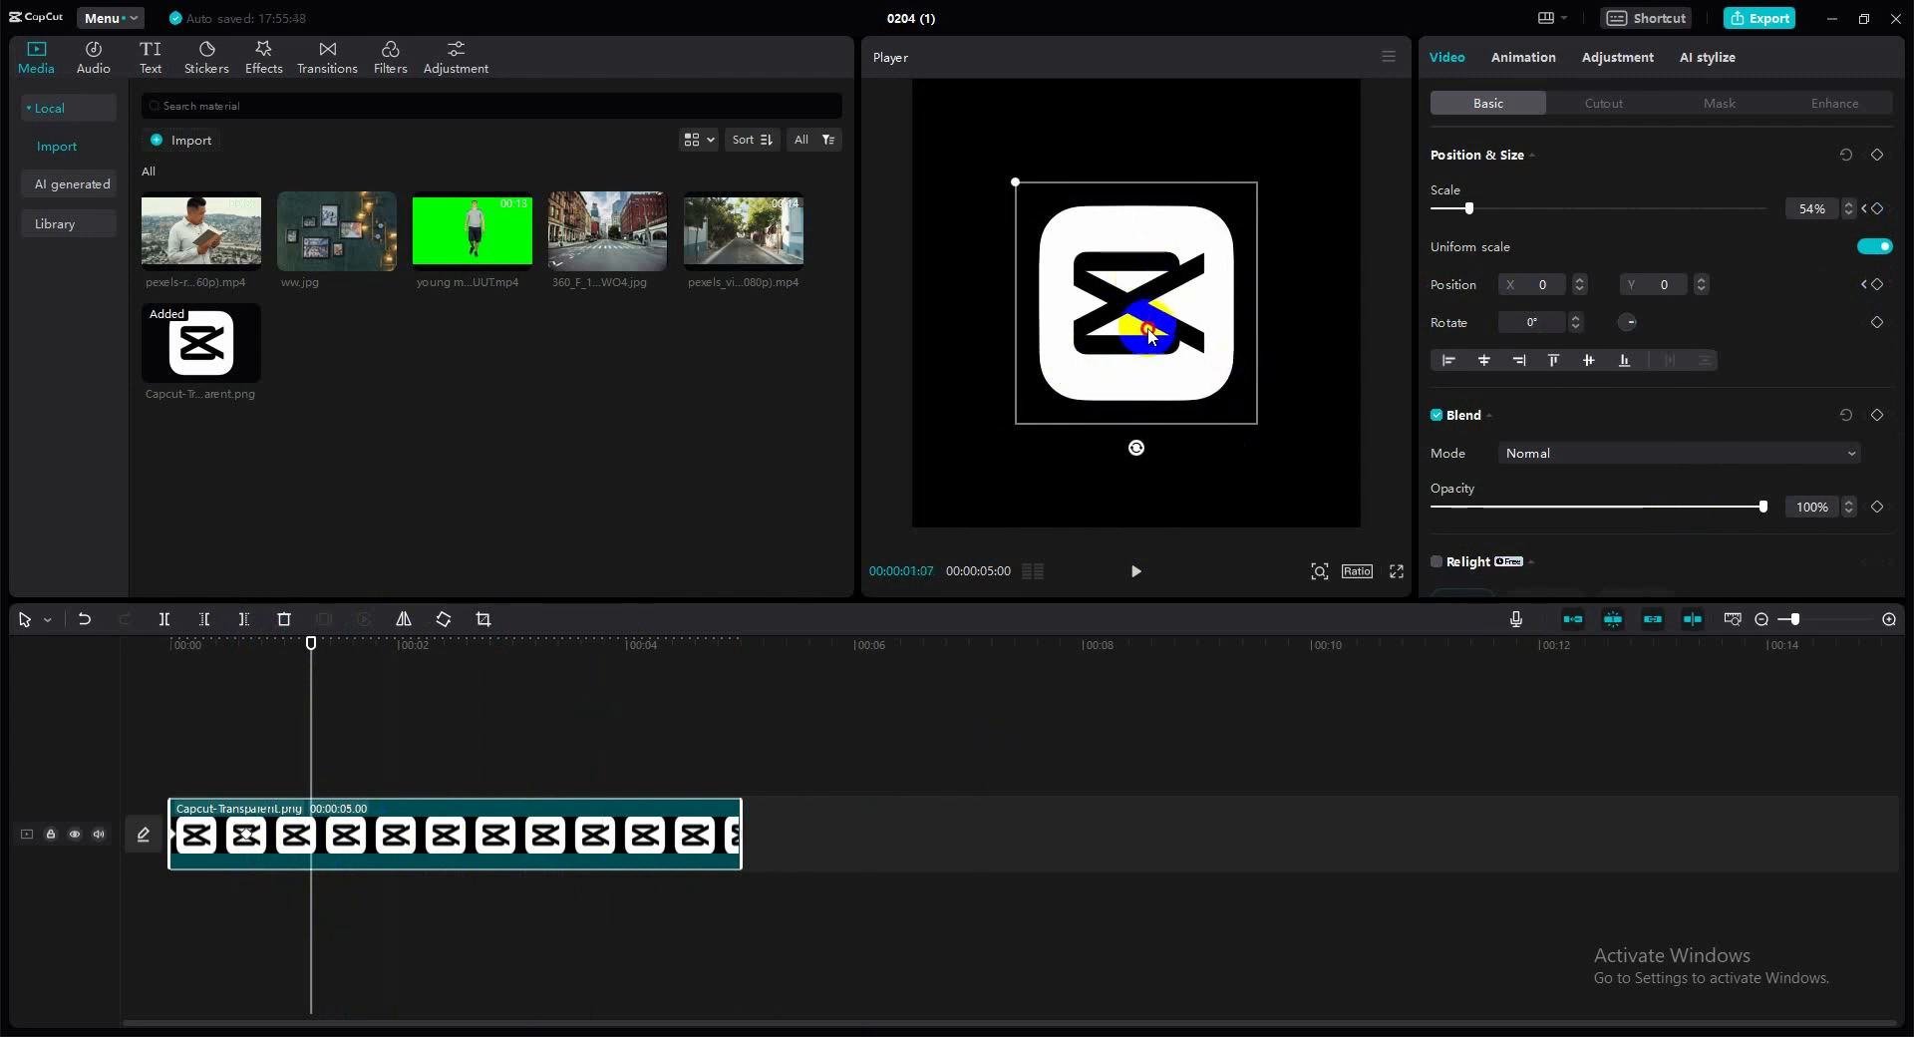
left_click_drag(1148, 341, 1153, 416)
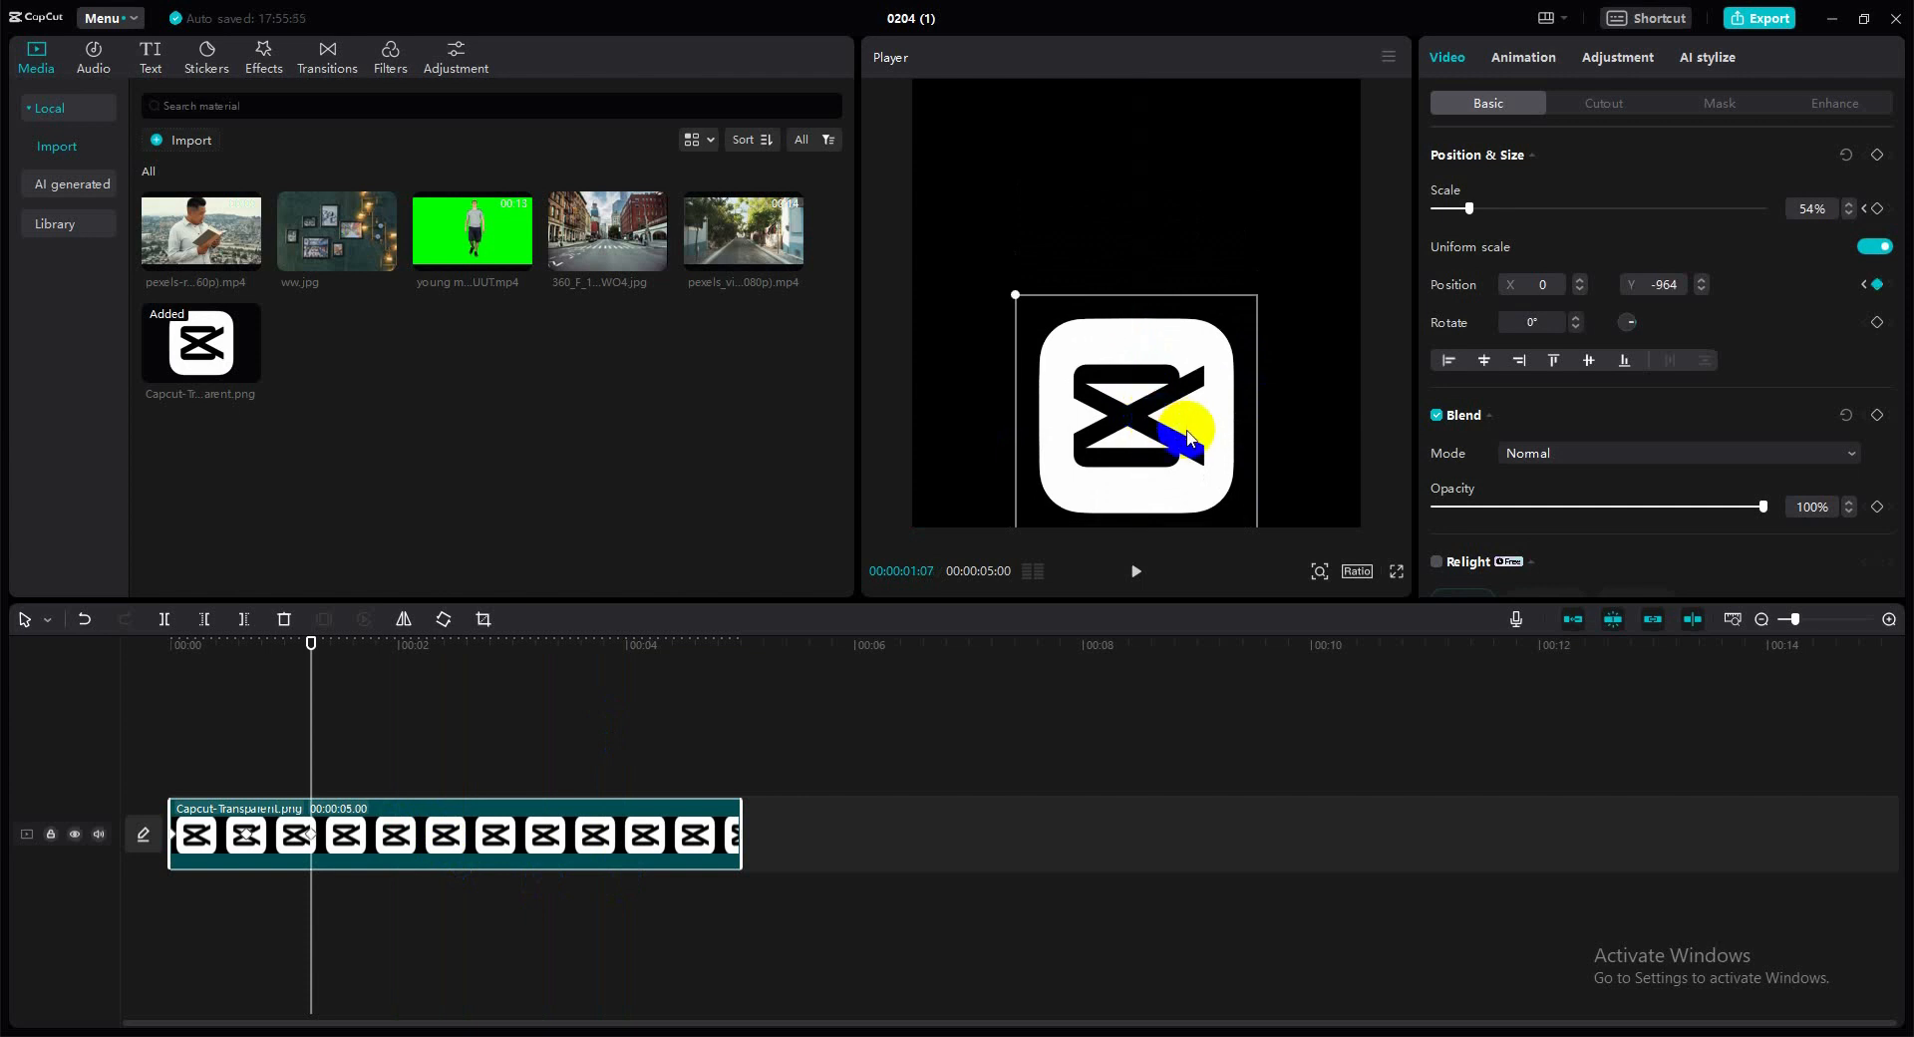
left_click_drag(313, 654, 81, 673)
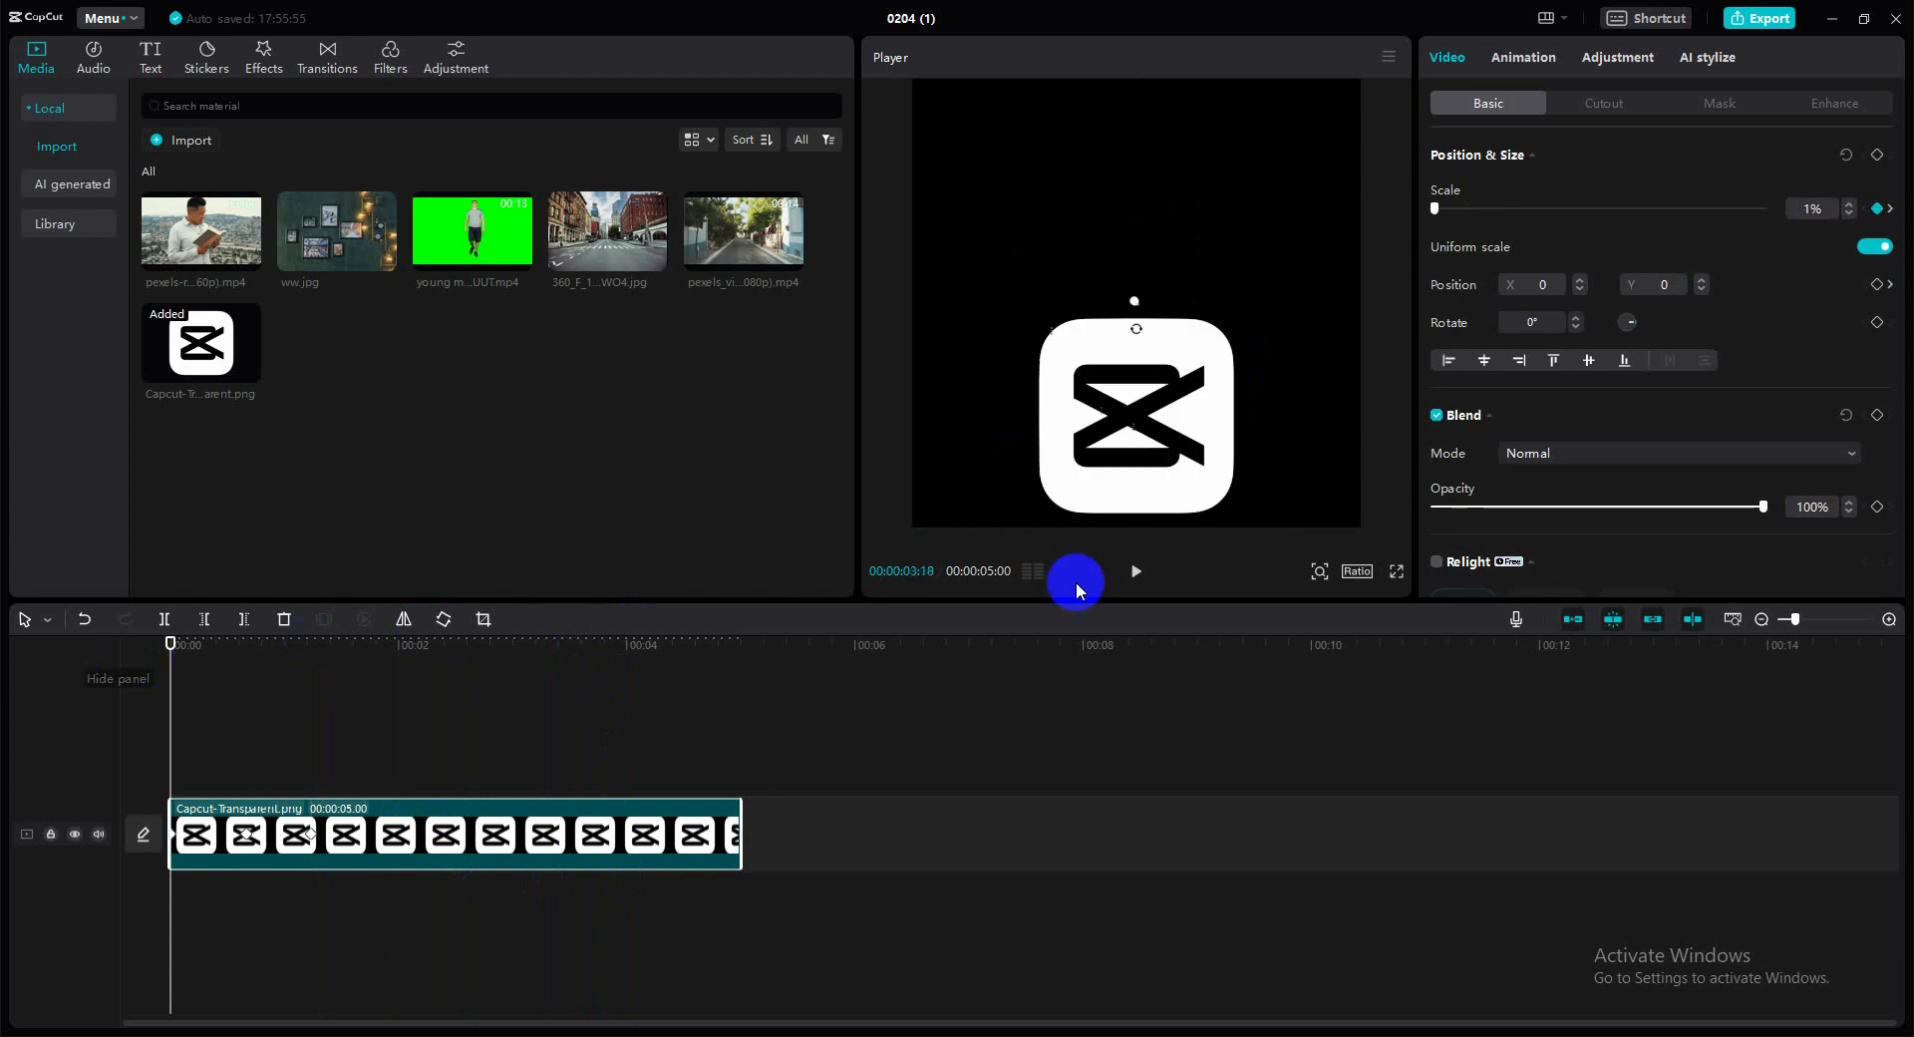
left_click(1136, 571)
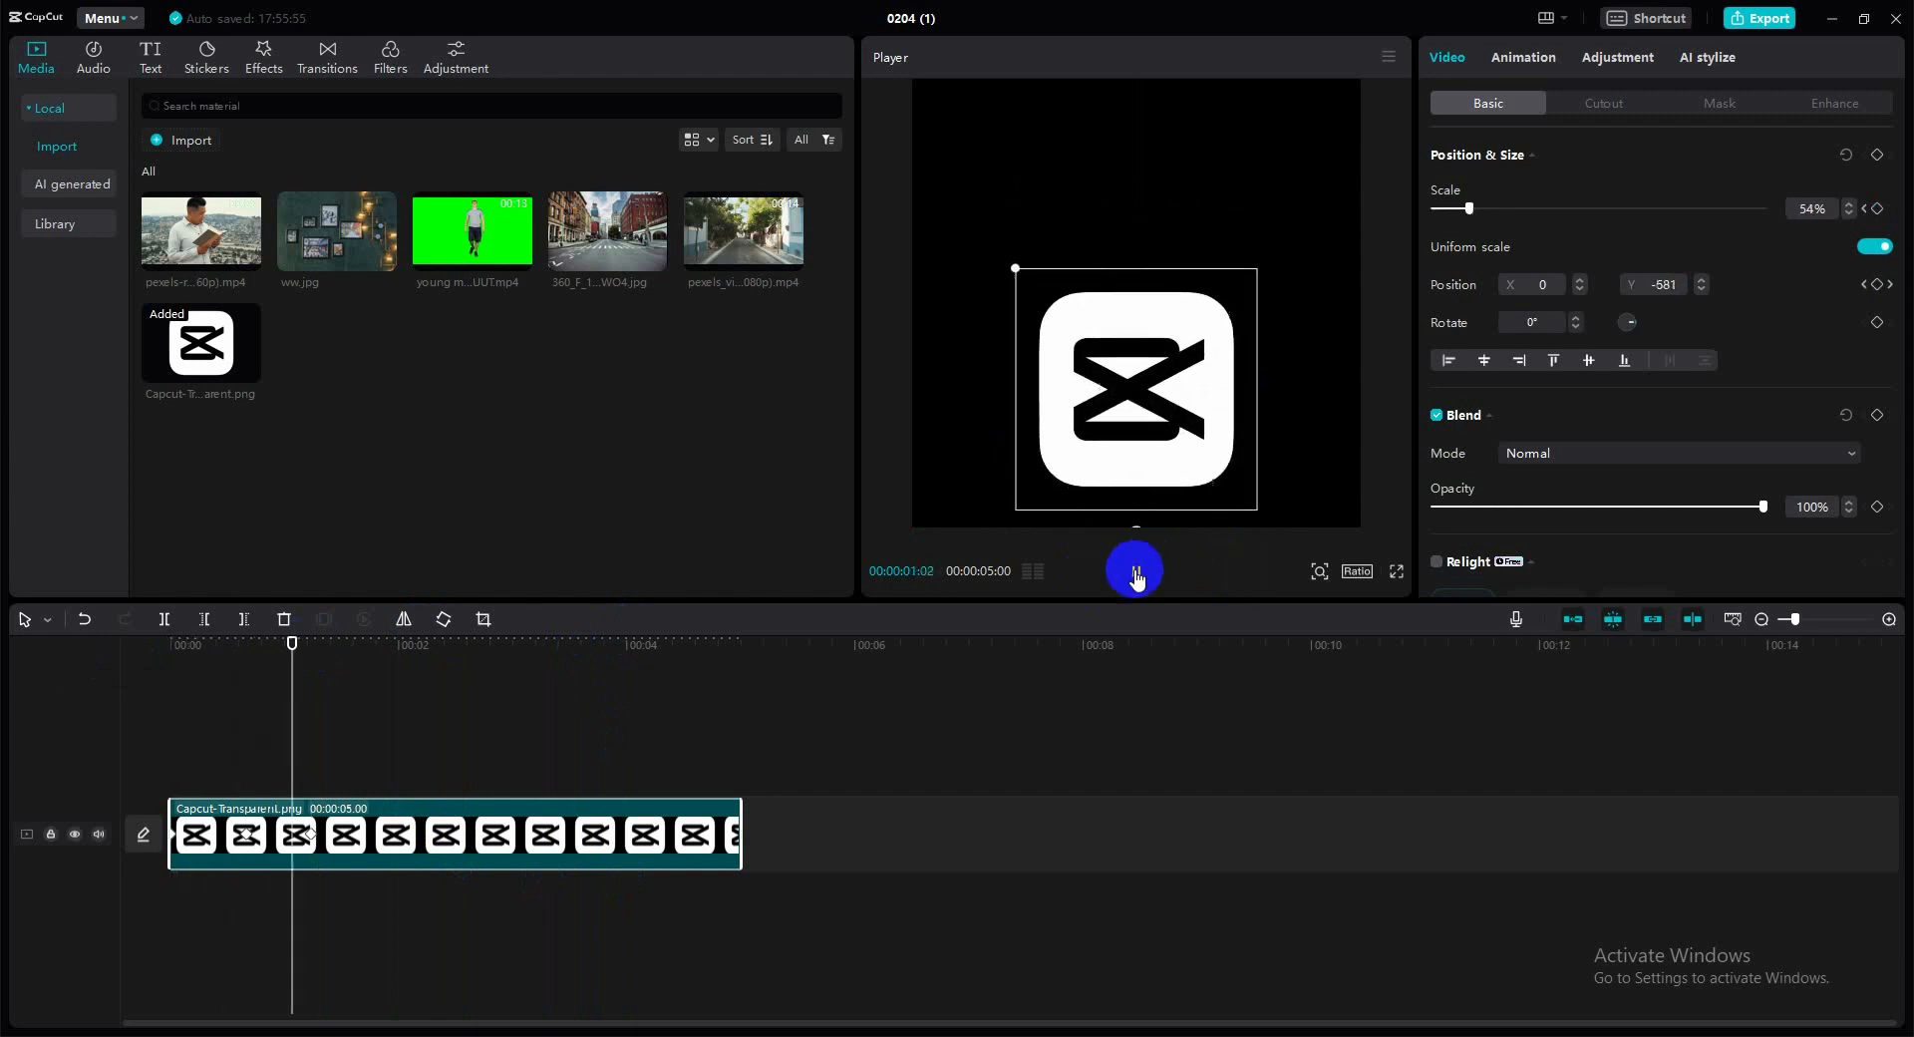
- Move the logo up to Y 794 at 00:00:01:23 as another position keyframe and play back the upward movement
left_click_drag(389, 643, 312, 685)
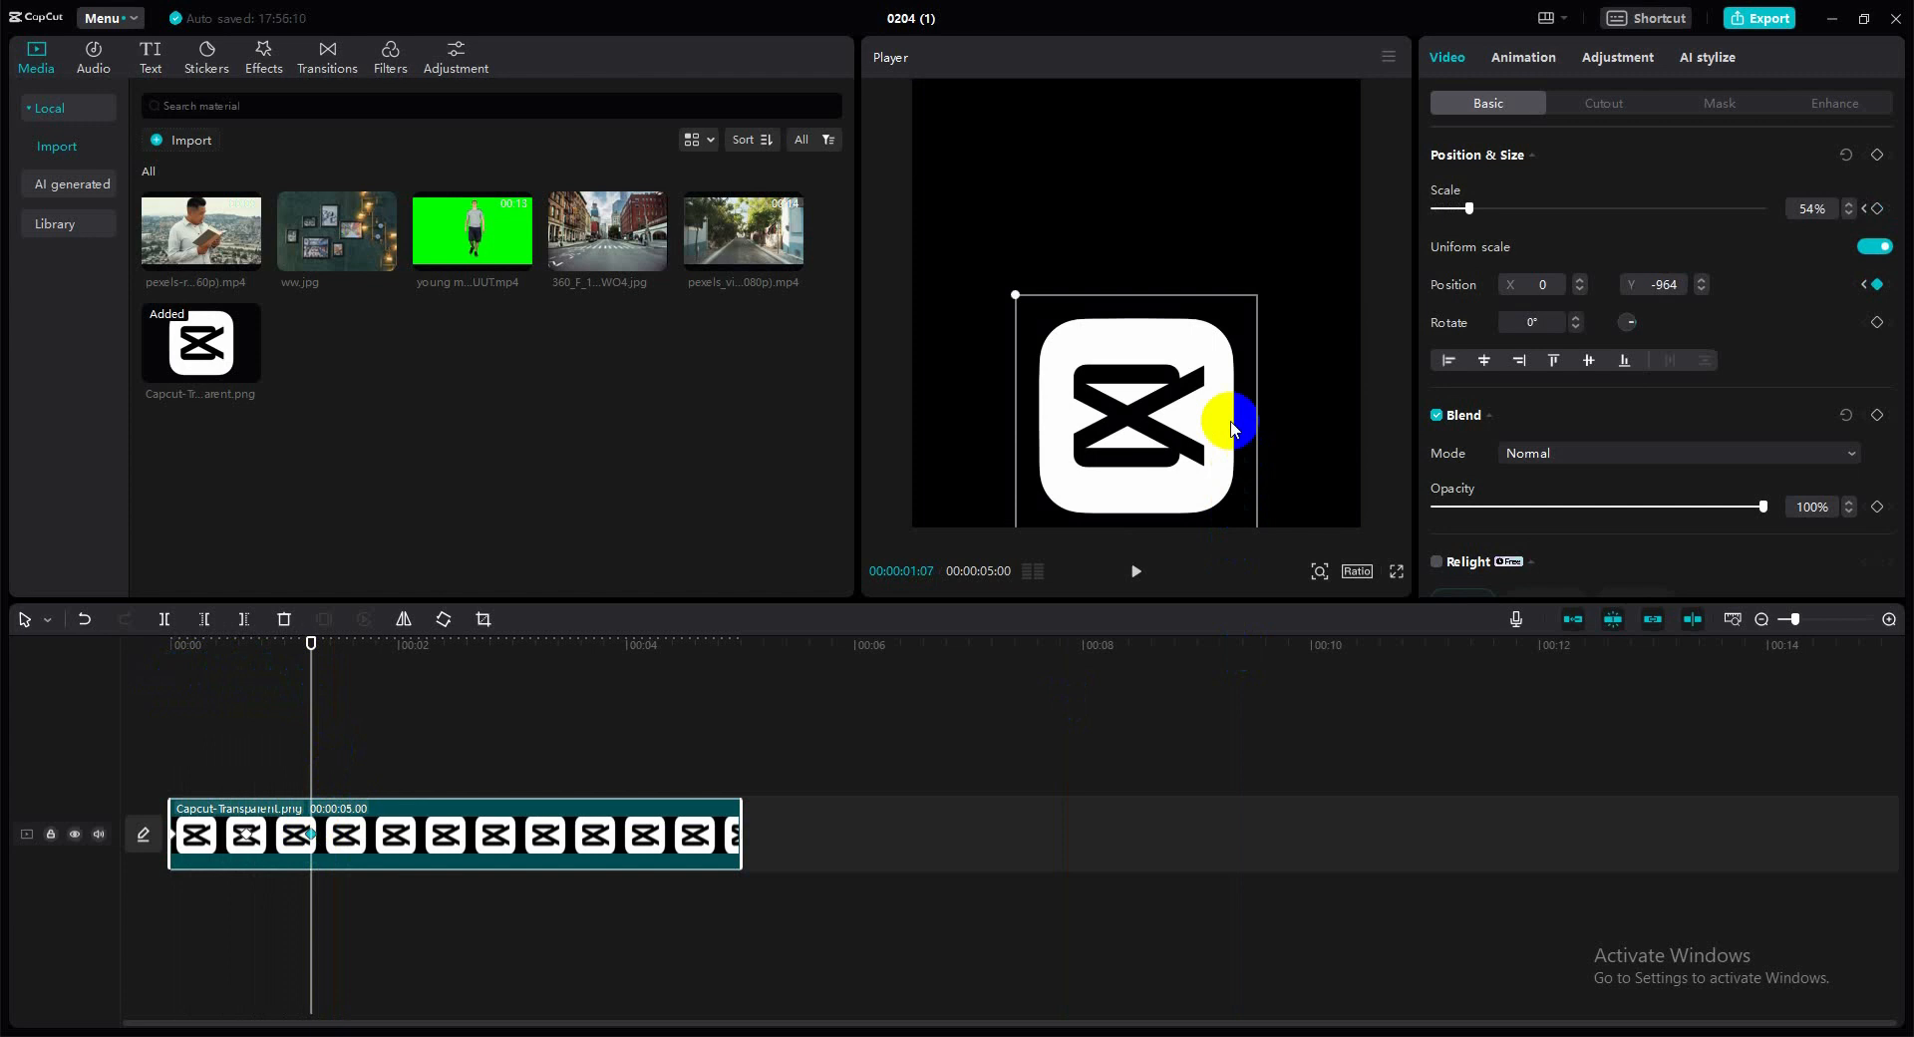
left_click_drag(311, 643, 371, 643)
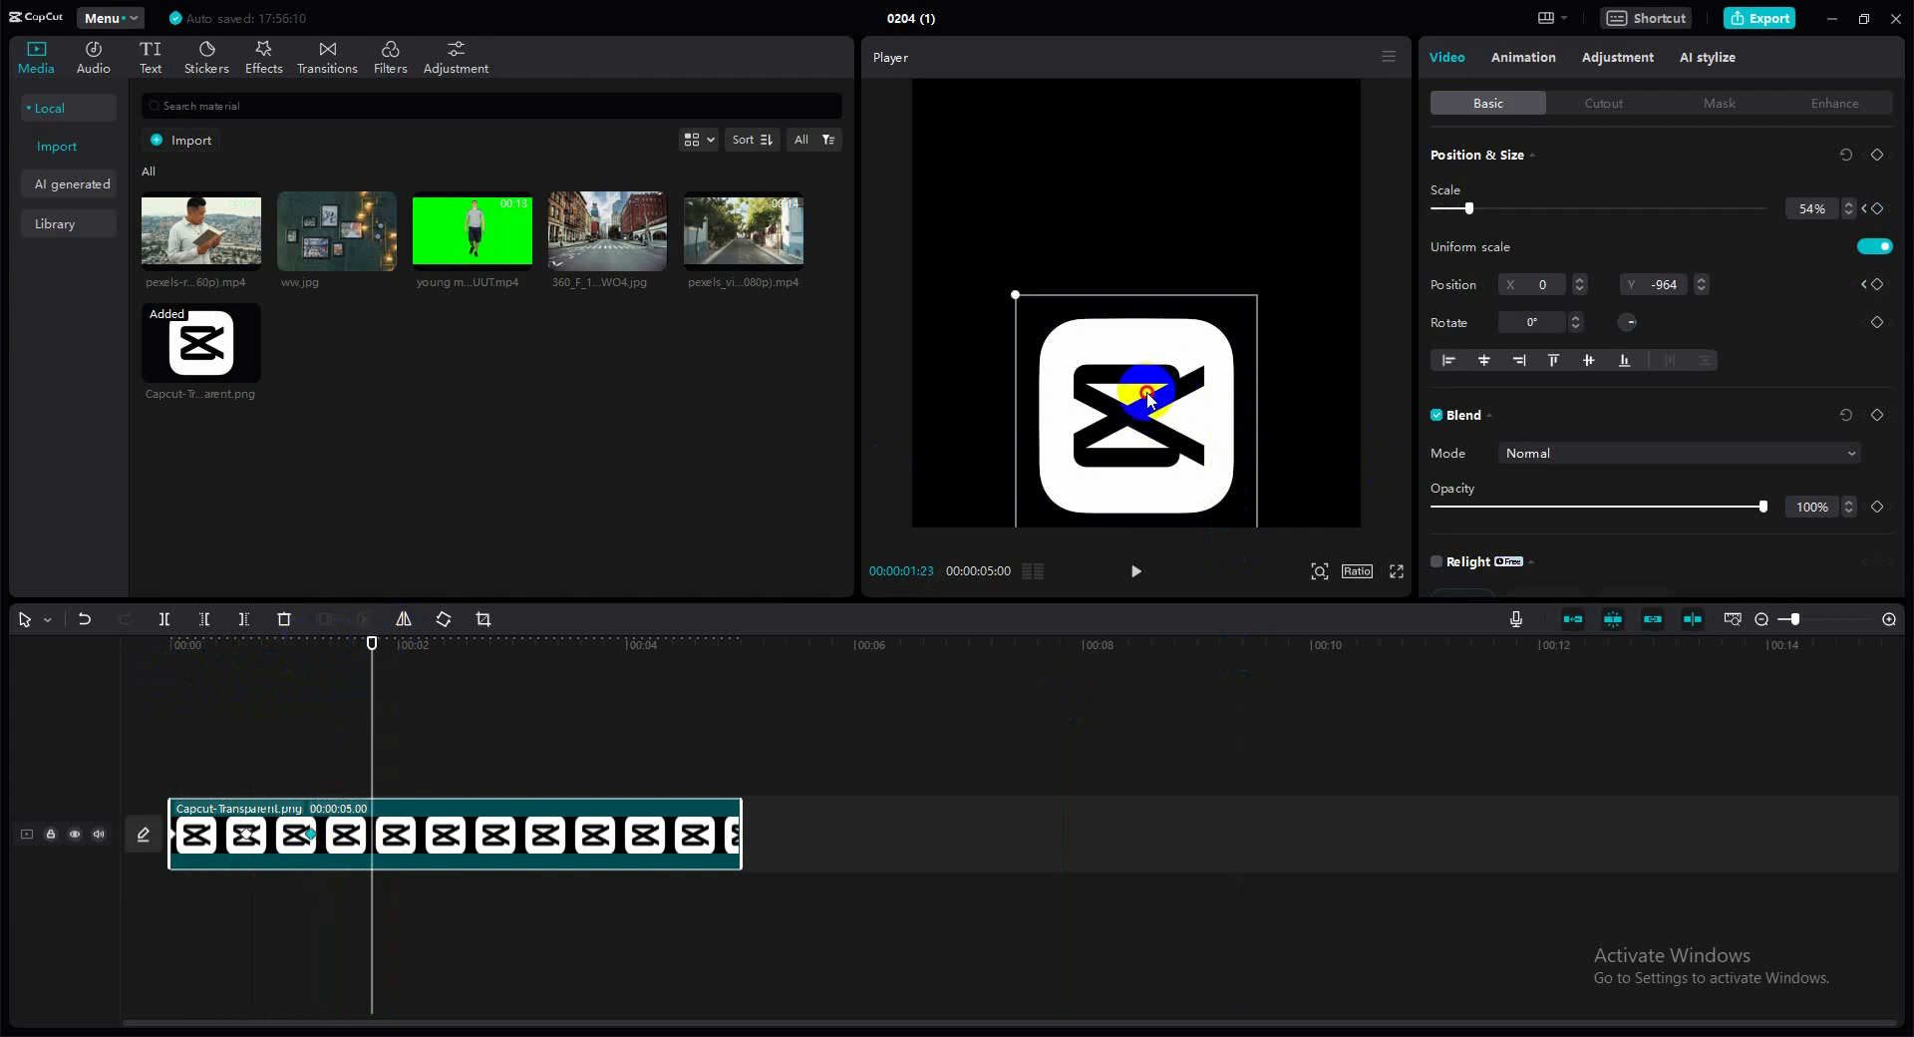
left_click_drag(1147, 399, 1151, 215)
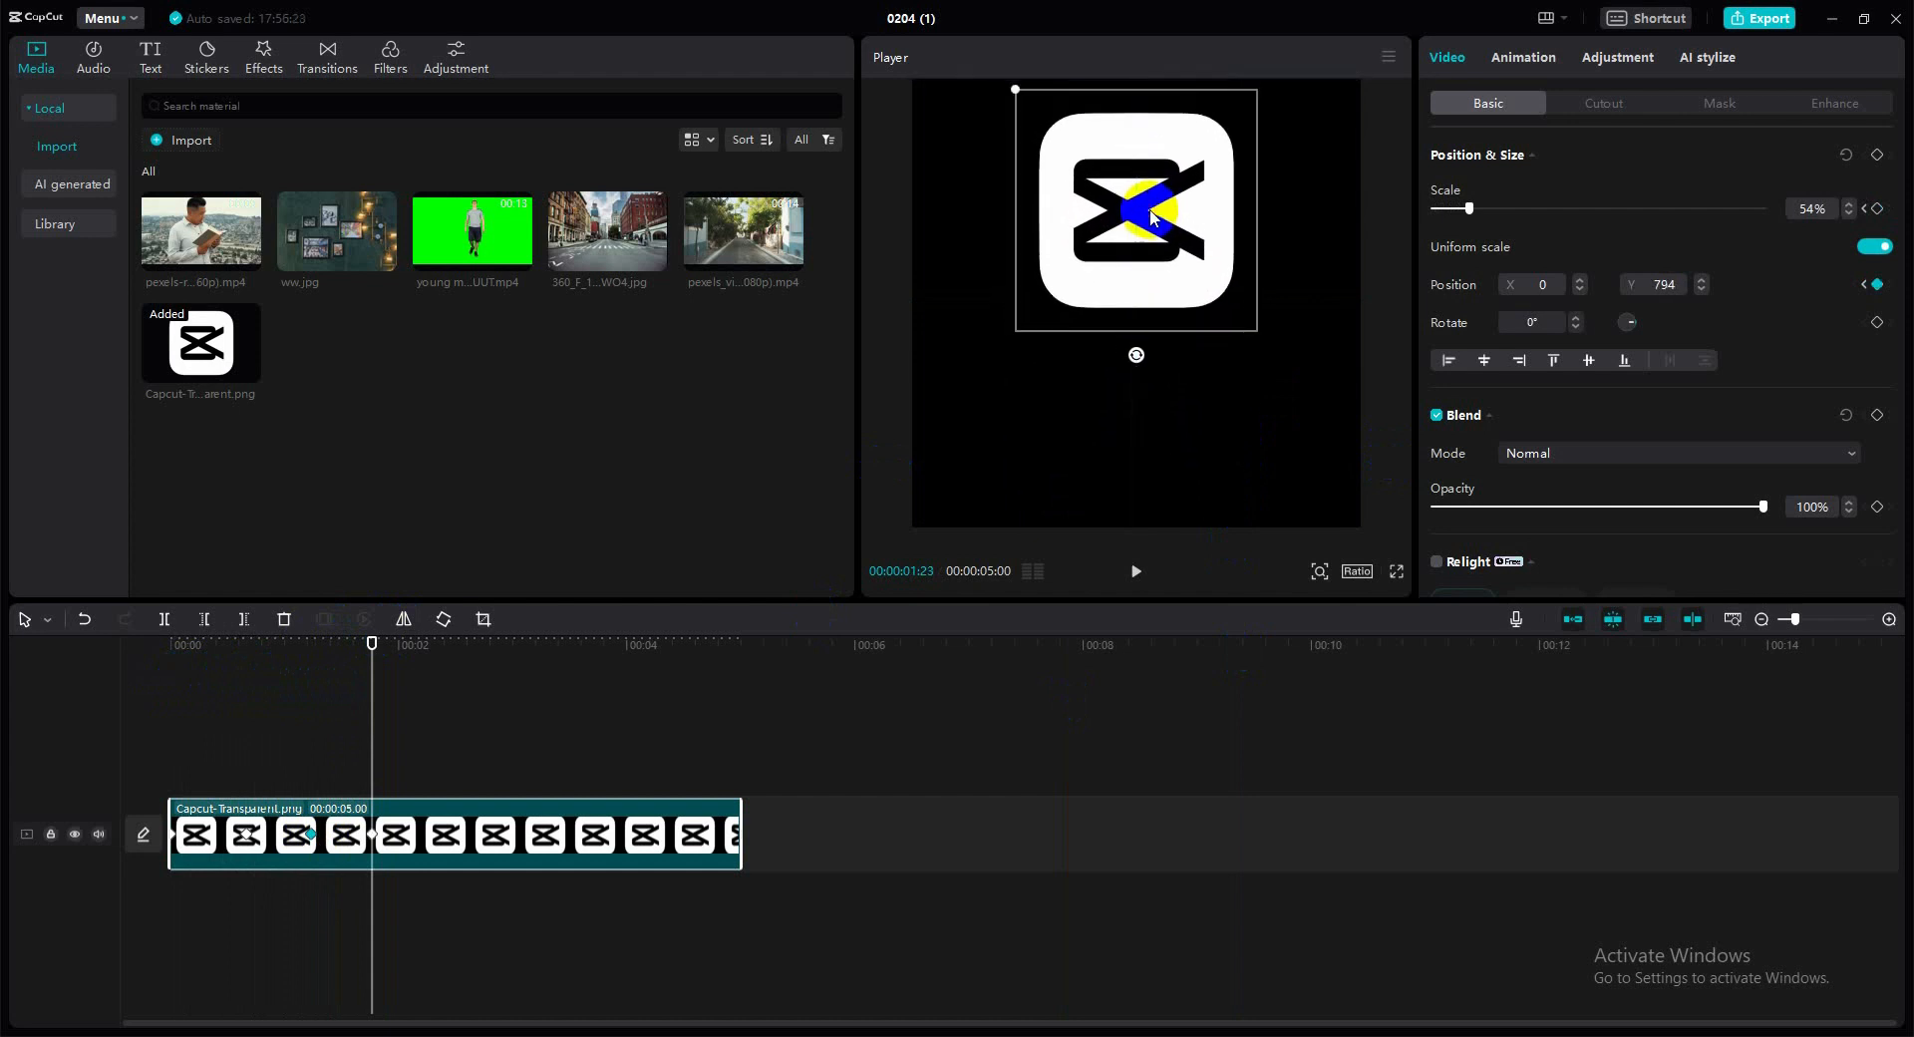
left_click(283, 643)
left_click(1136, 572)
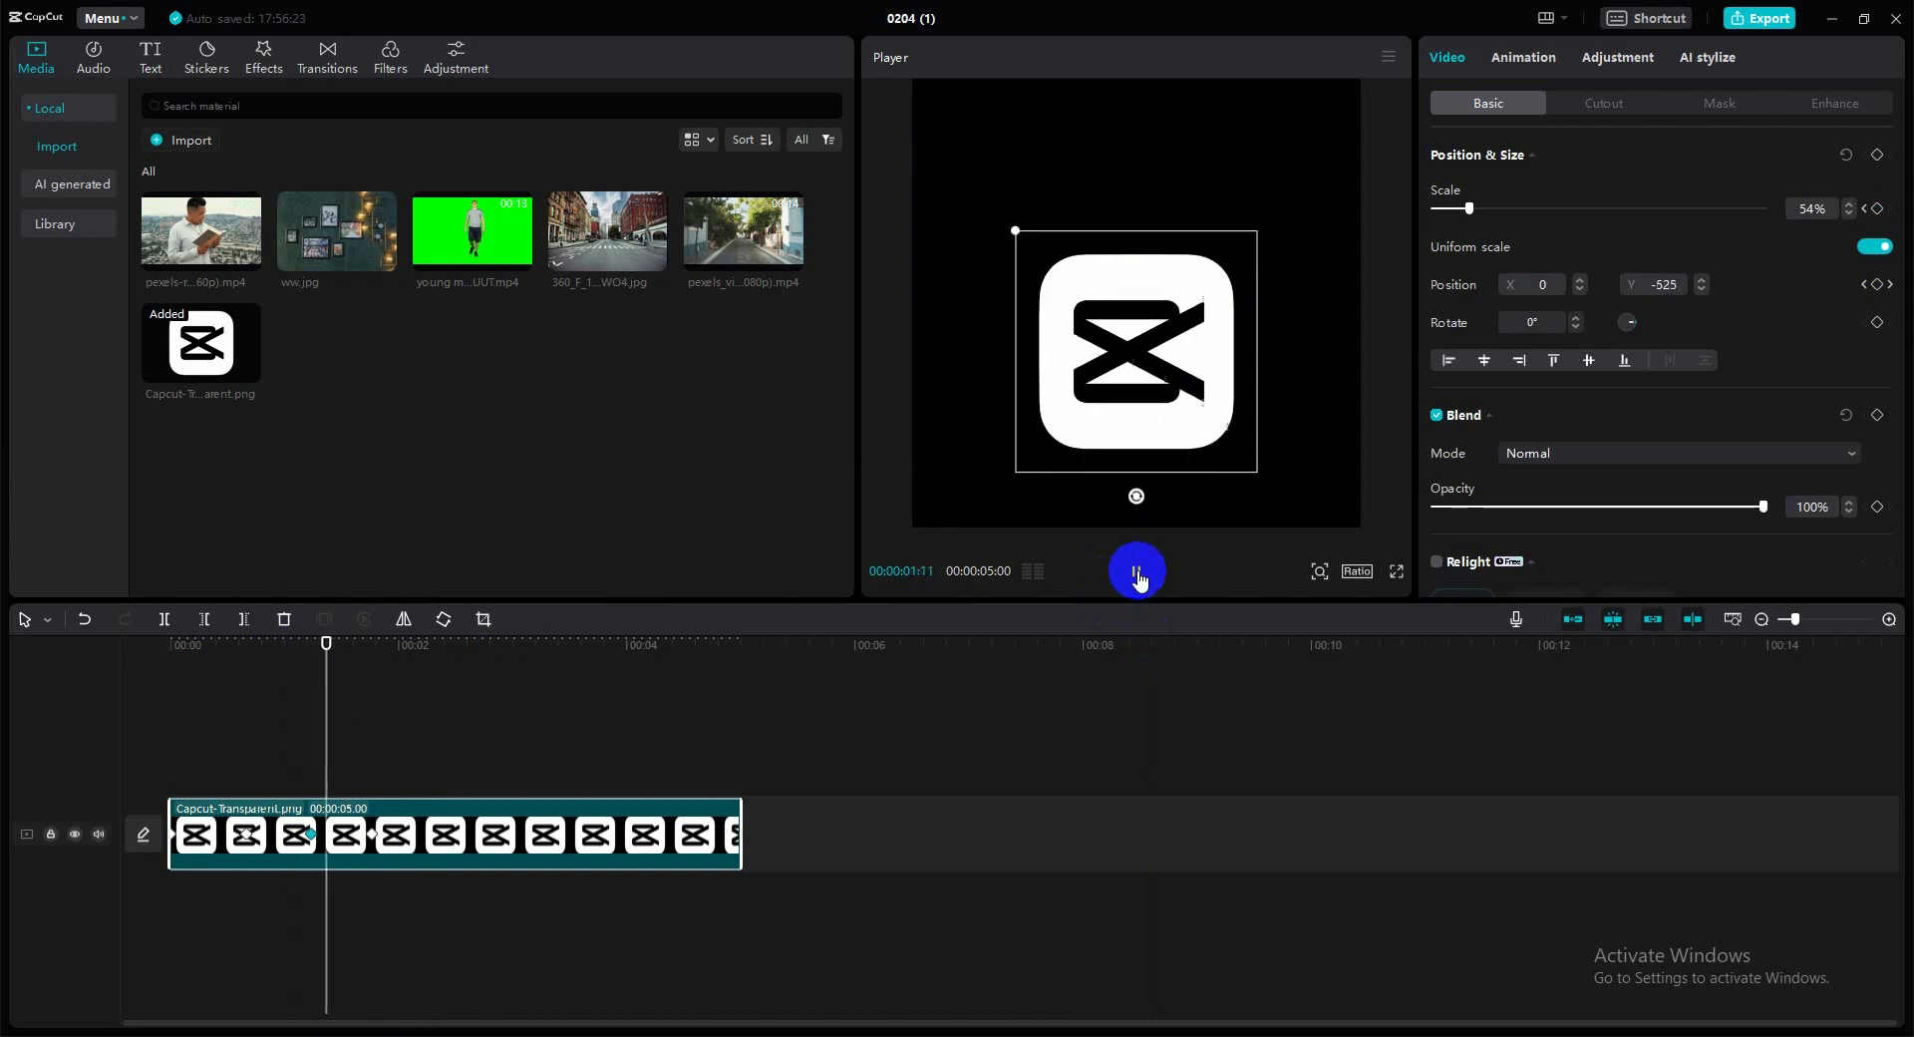
left_click(1138, 576)
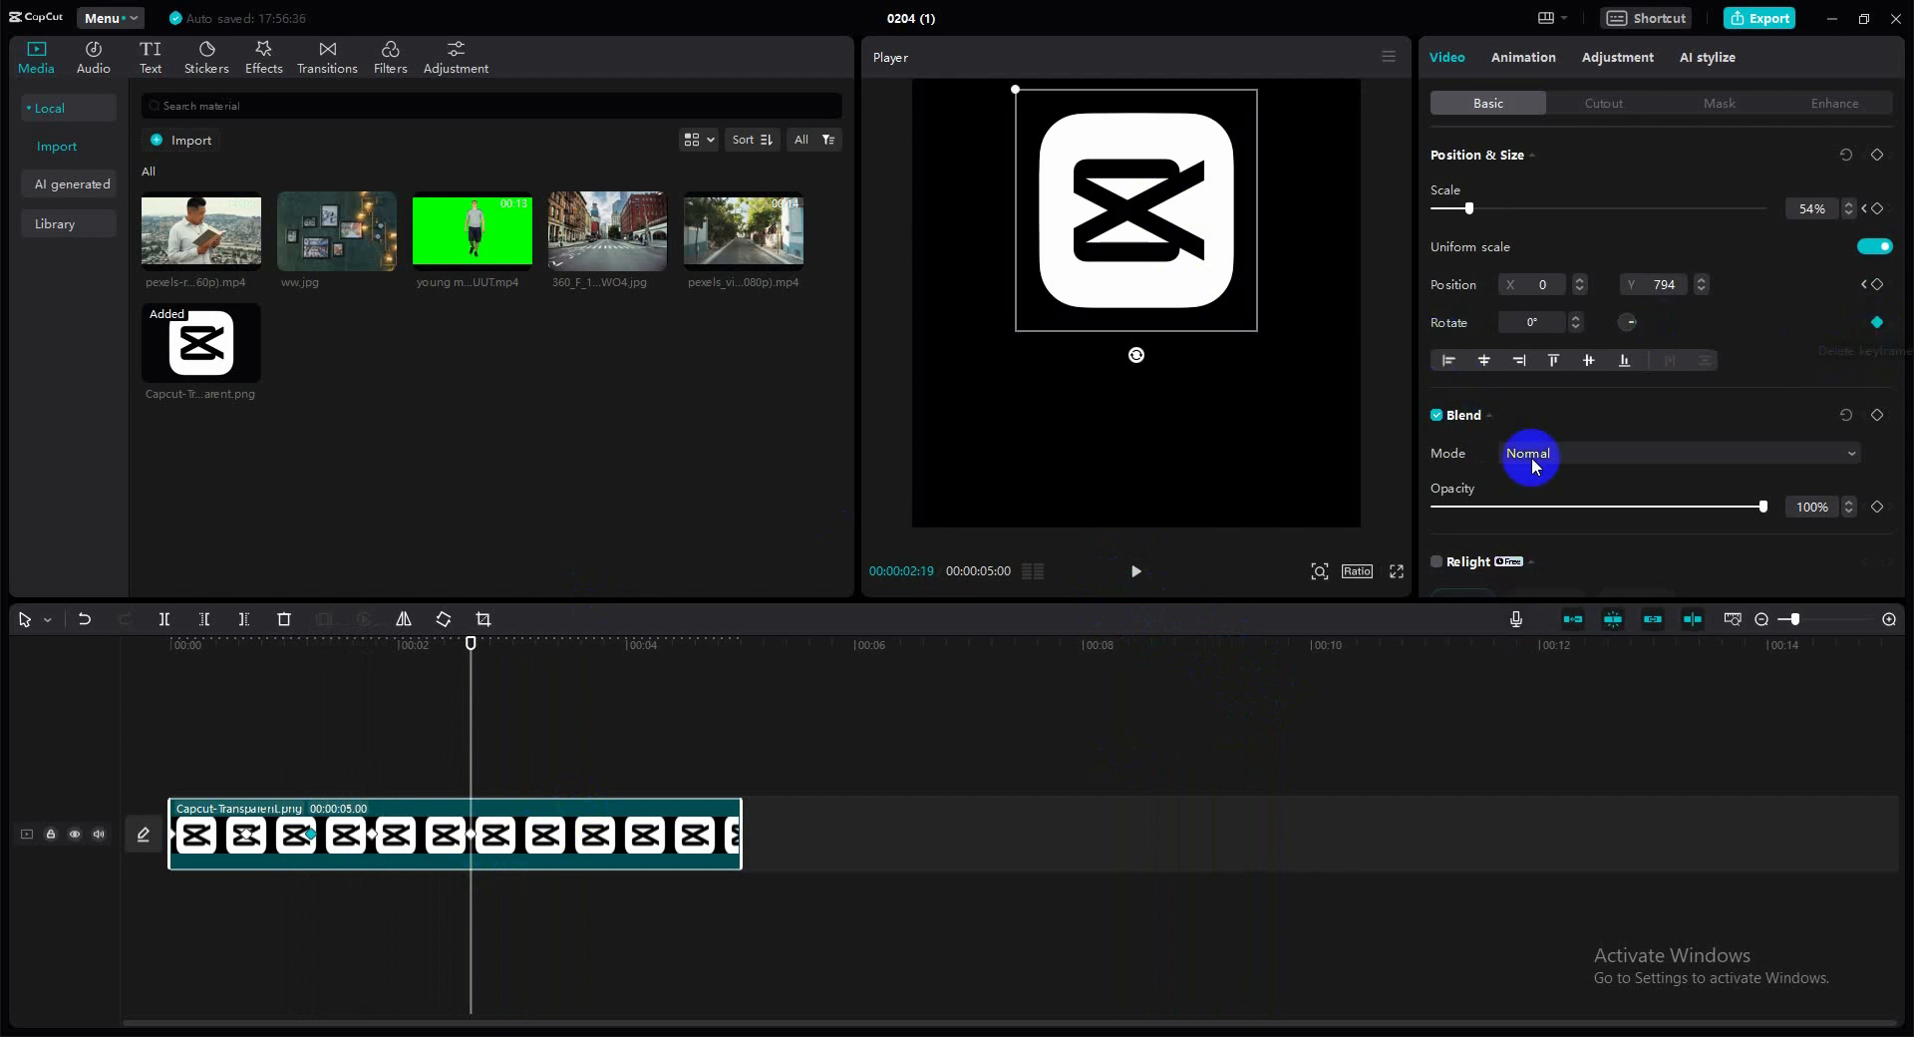
- Rotate the logo a full 360° at 00:00:03:16 as the second rotation keyframe and play back the spin
left_click_drag(470, 643, 575, 647)
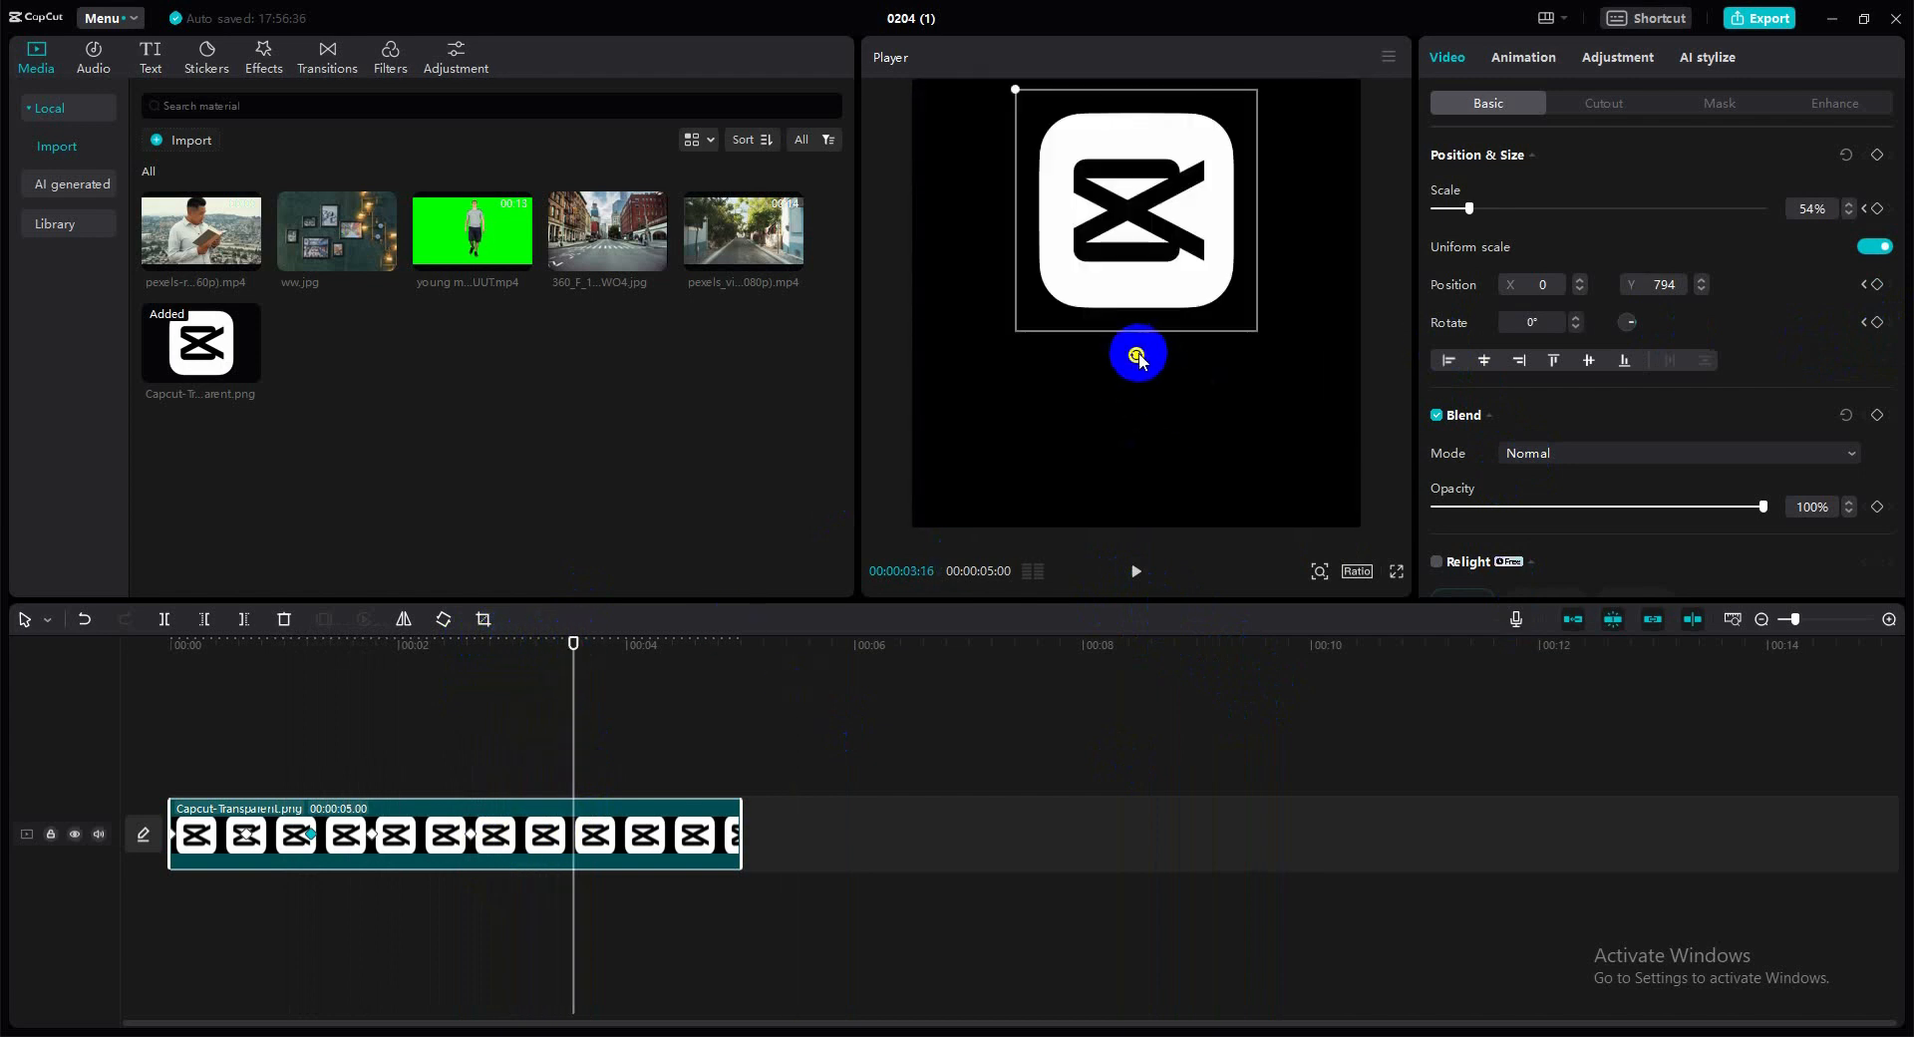
left_click_drag(1139, 359, 1166, 329)
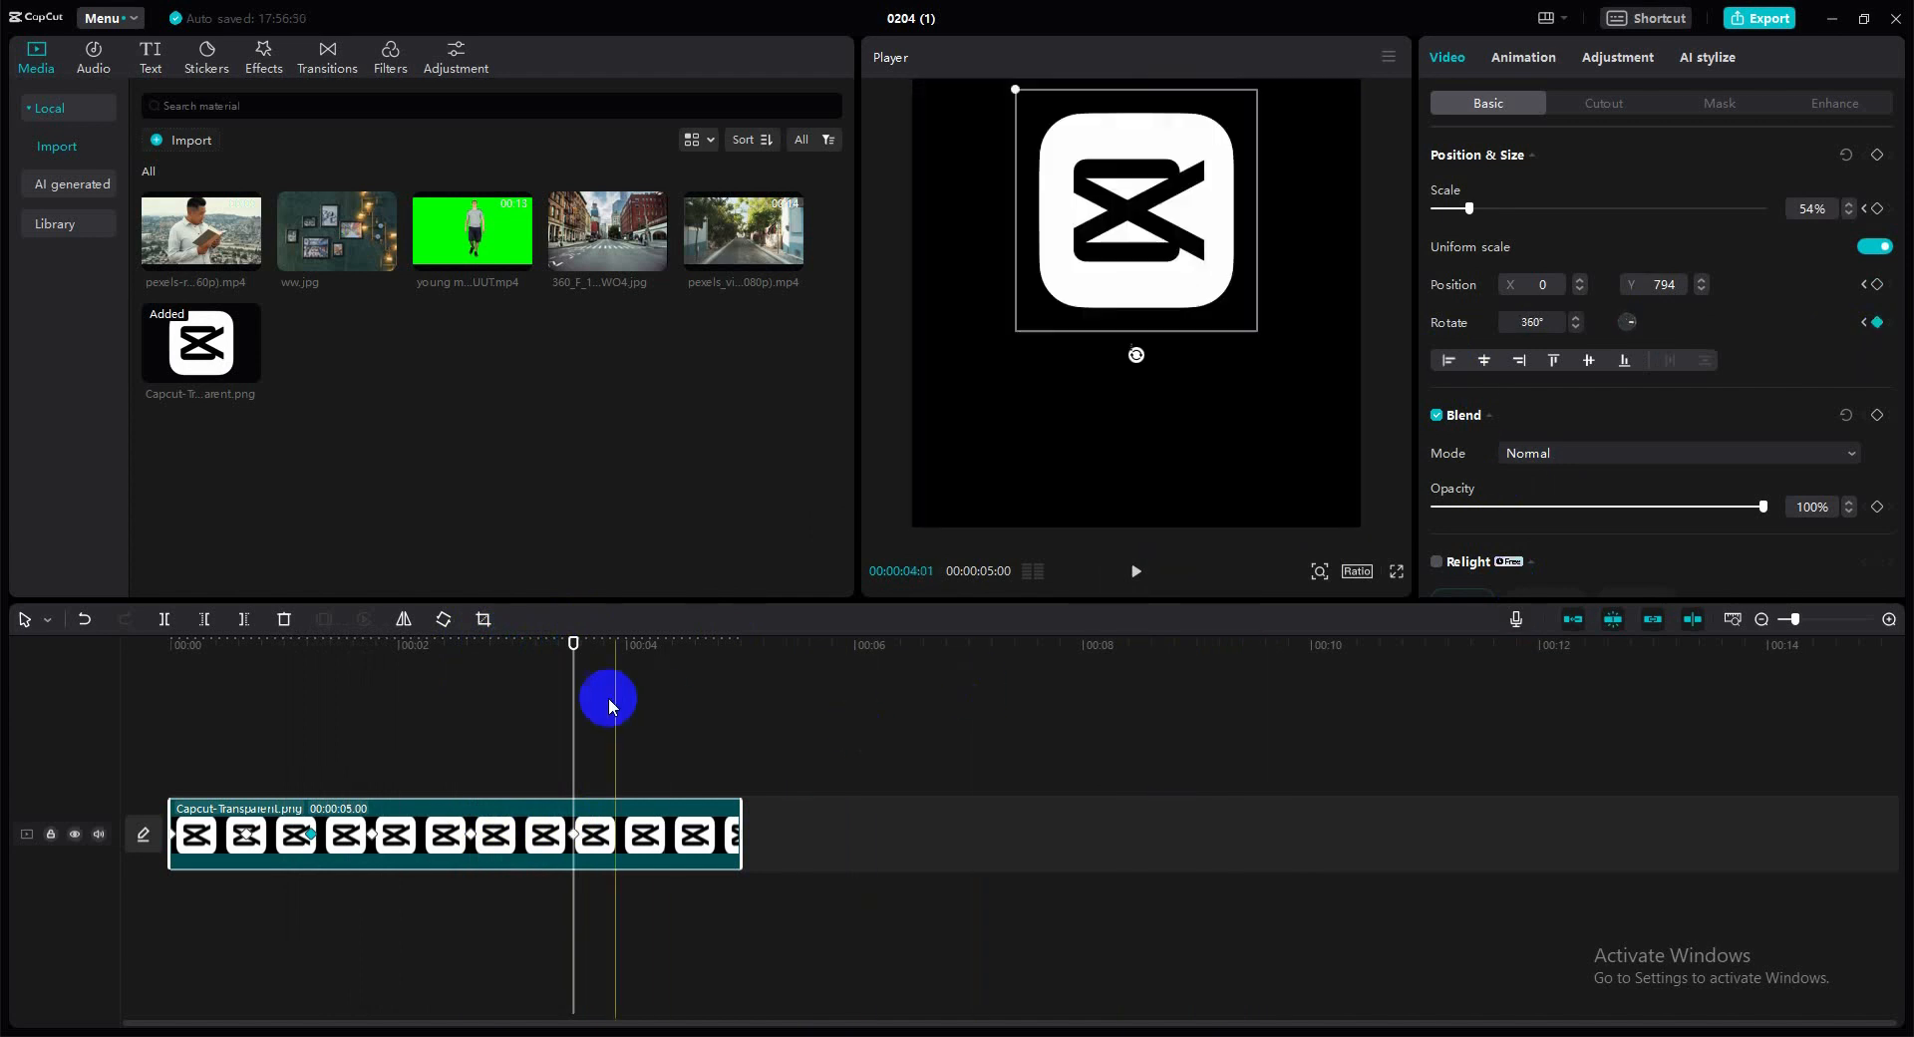
left_click(470, 650)
left_click(1138, 572)
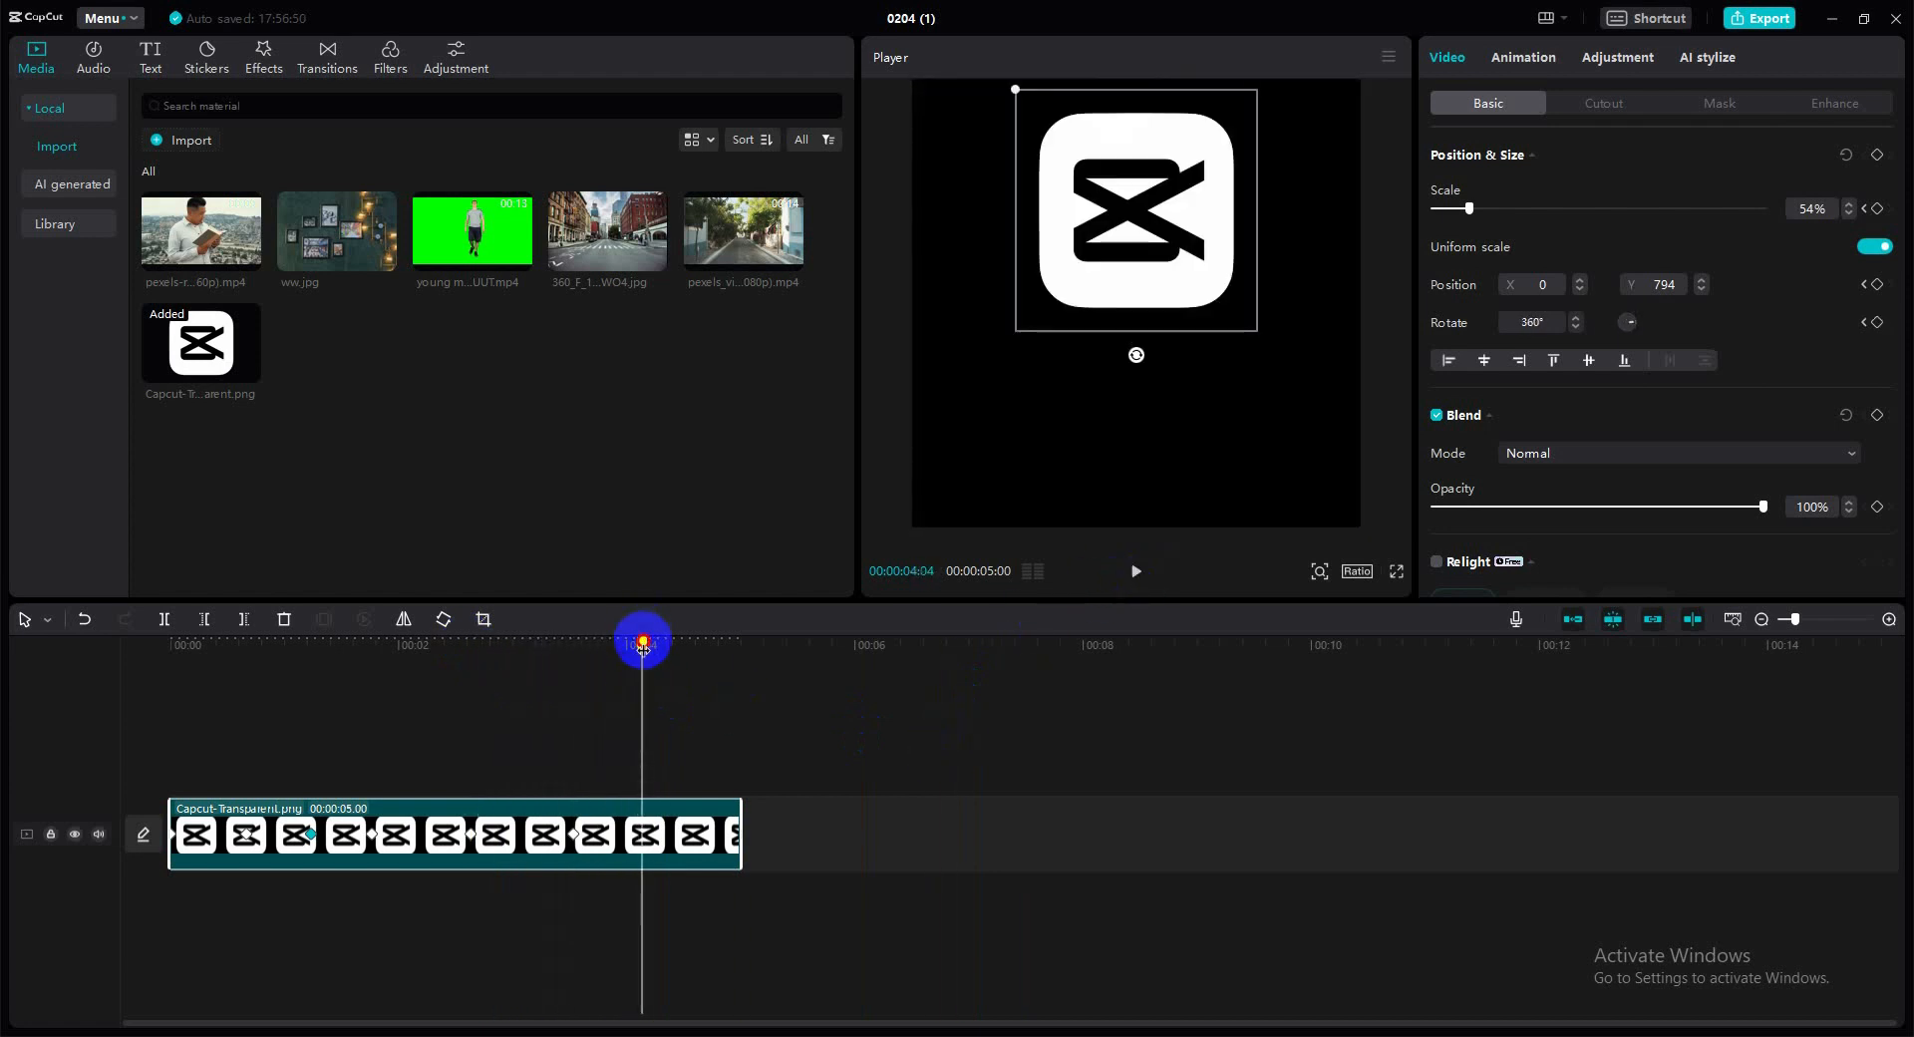
- Keyframe the logo's opacity at 100% at 00:00:03:16 and at 0% at 00:00:04:07
left_click_drag(642, 648, 579, 643)
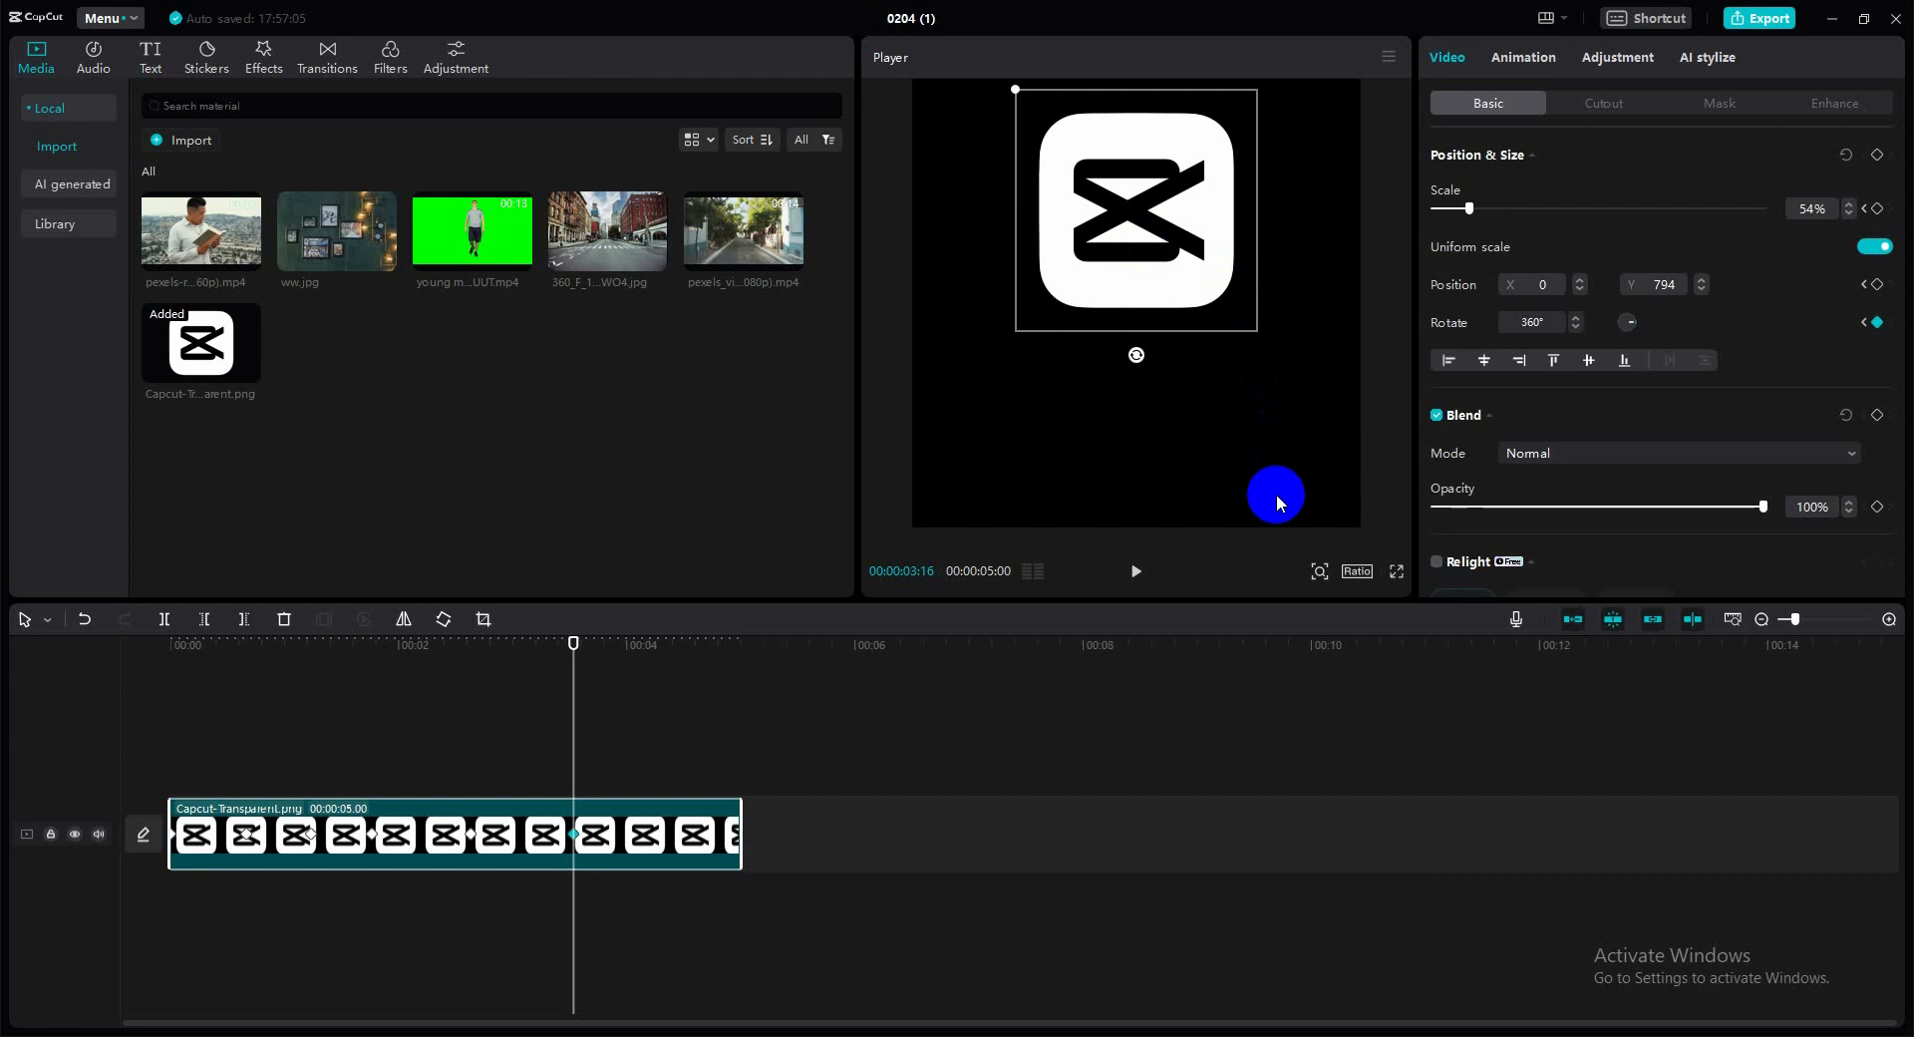
left_click(1875, 510)
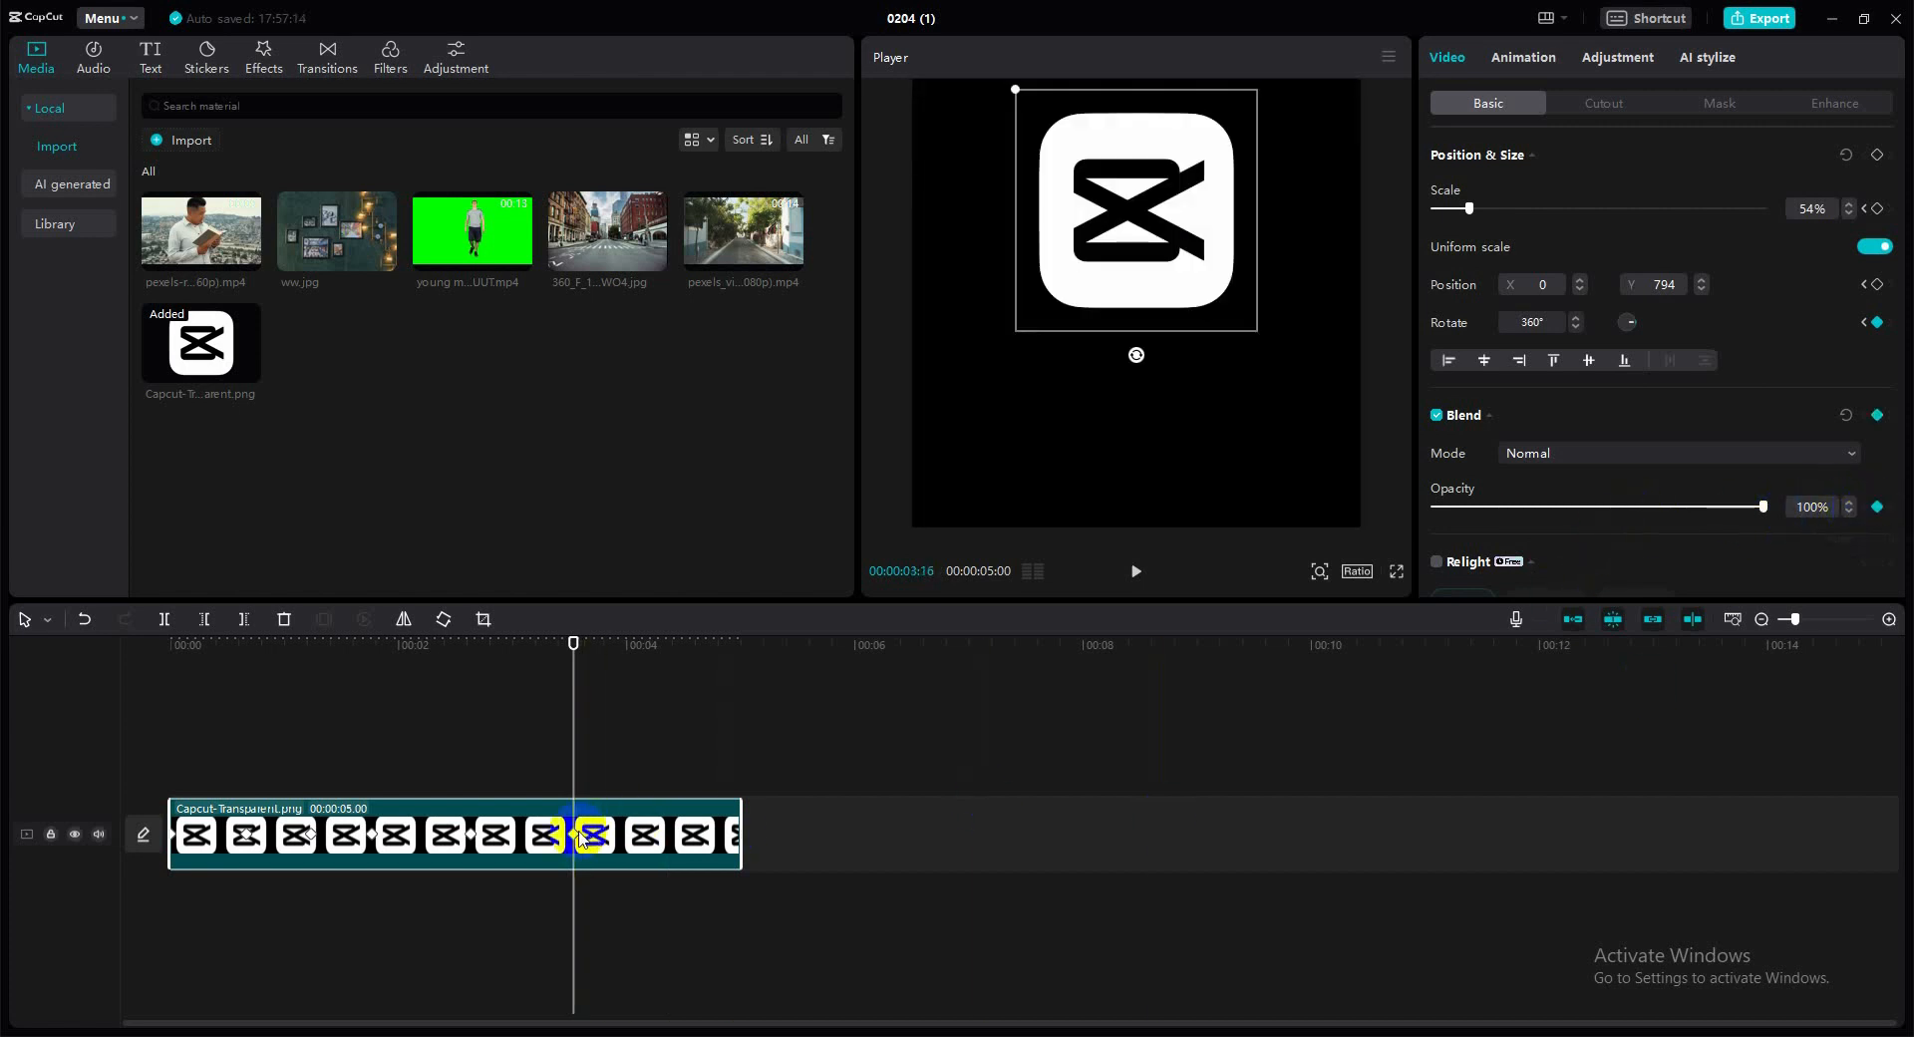
left_click_drag(573, 642, 653, 643)
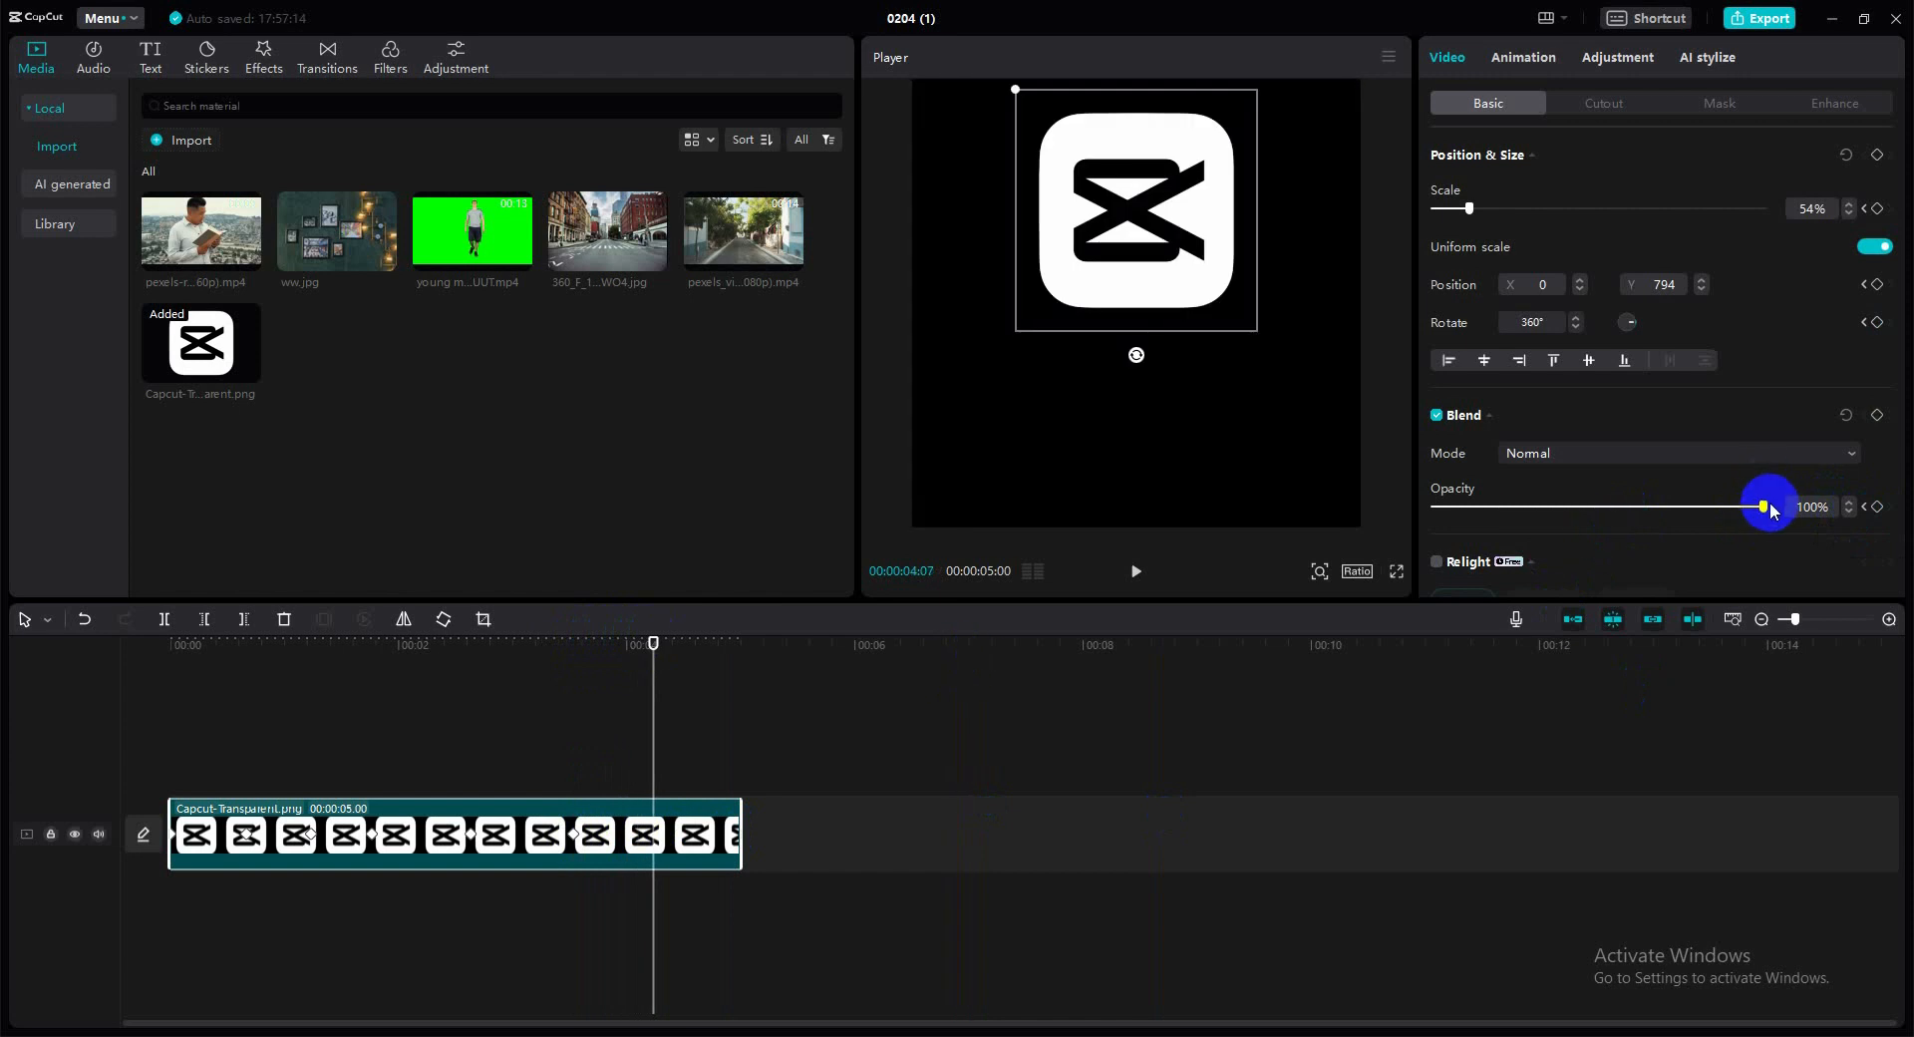
left_click_drag(1771, 509, 1409, 504)
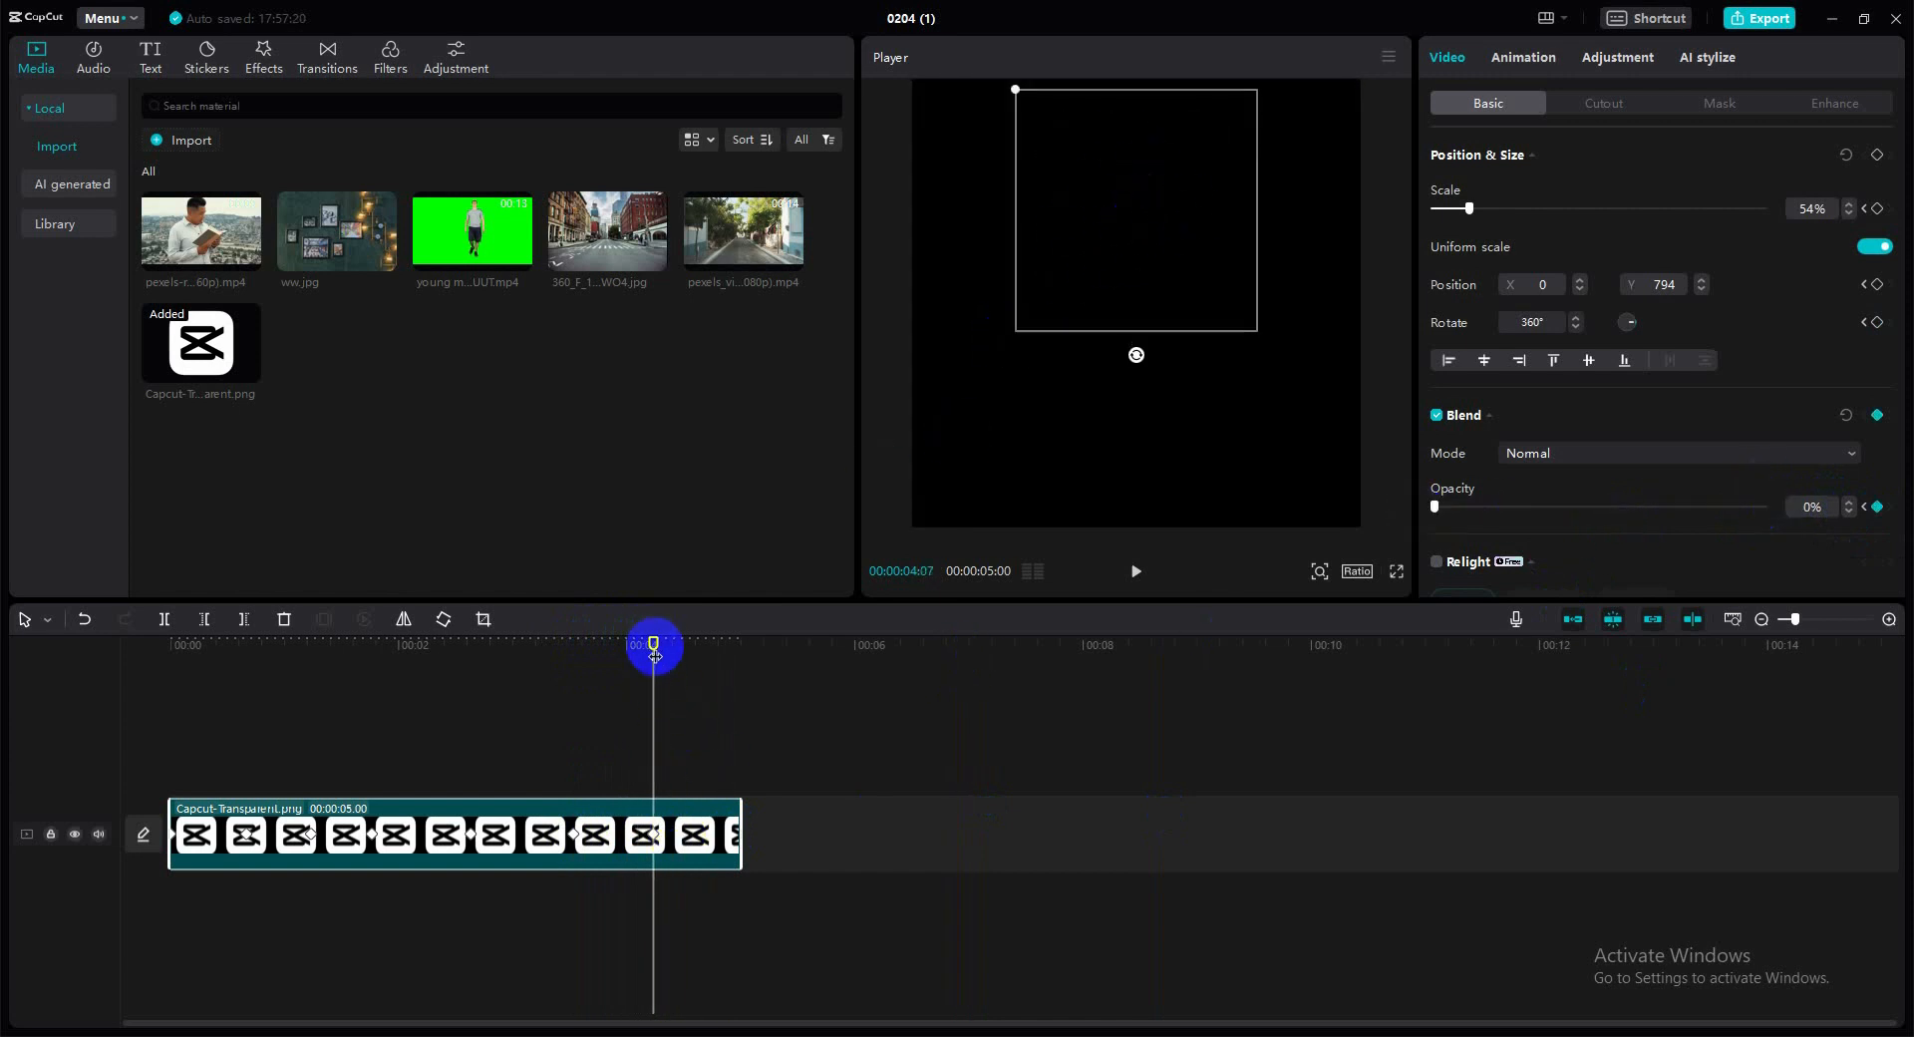
- Play back the complete logo animation from the start of the timeline
left_click_drag(654, 649, 10, 726)
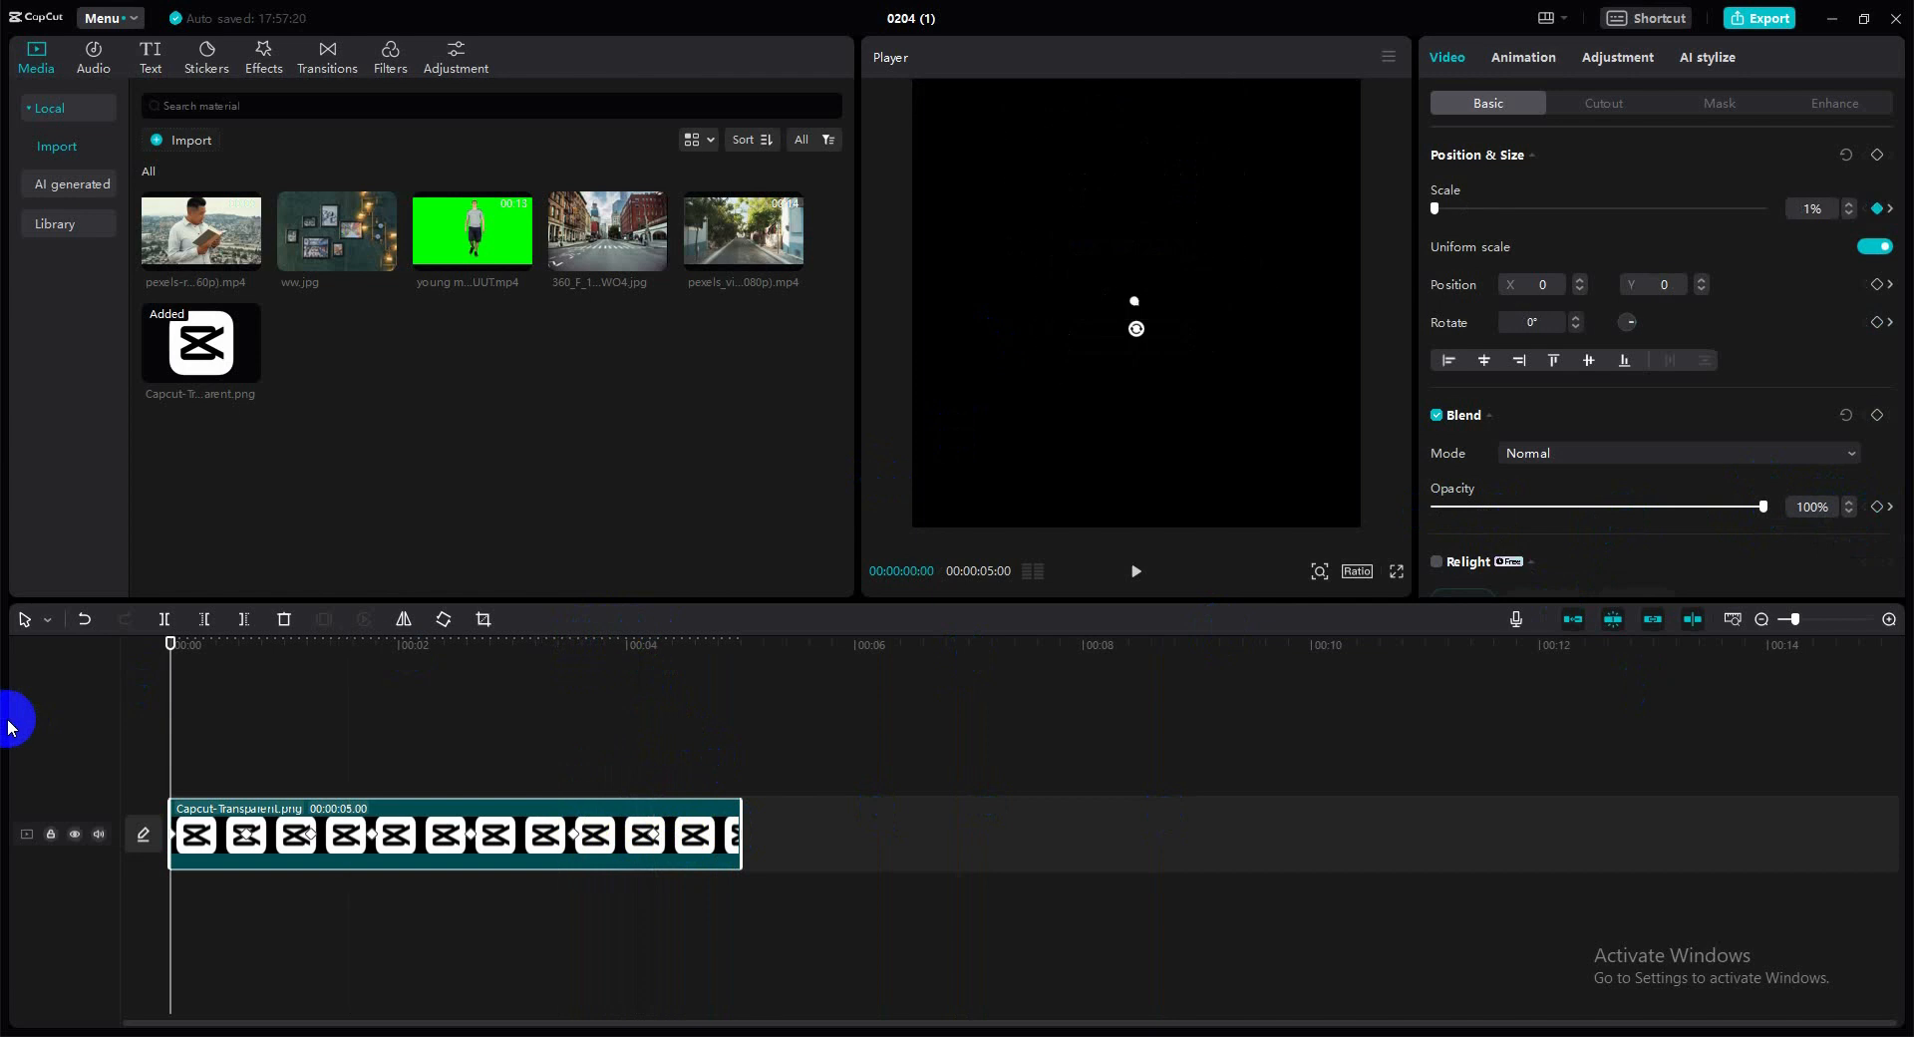
left_click(1135, 572)
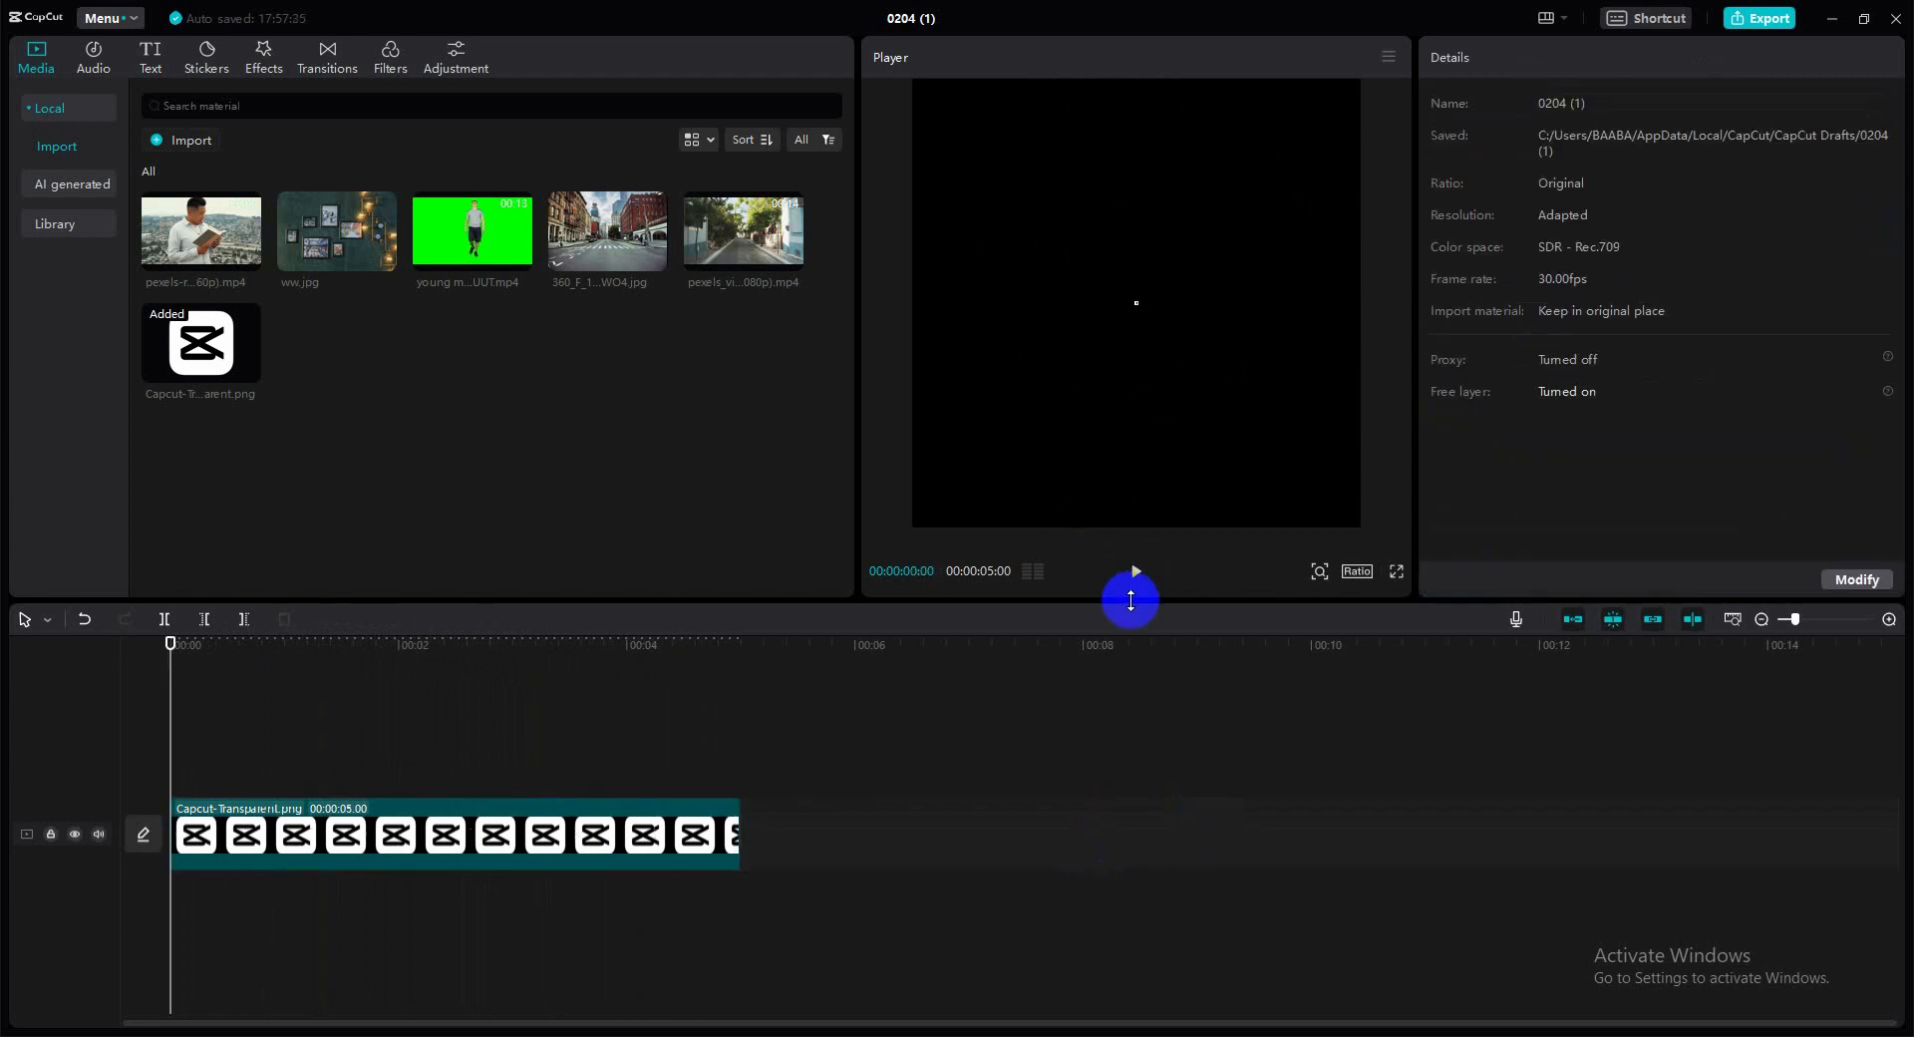
left_click(1130, 582)
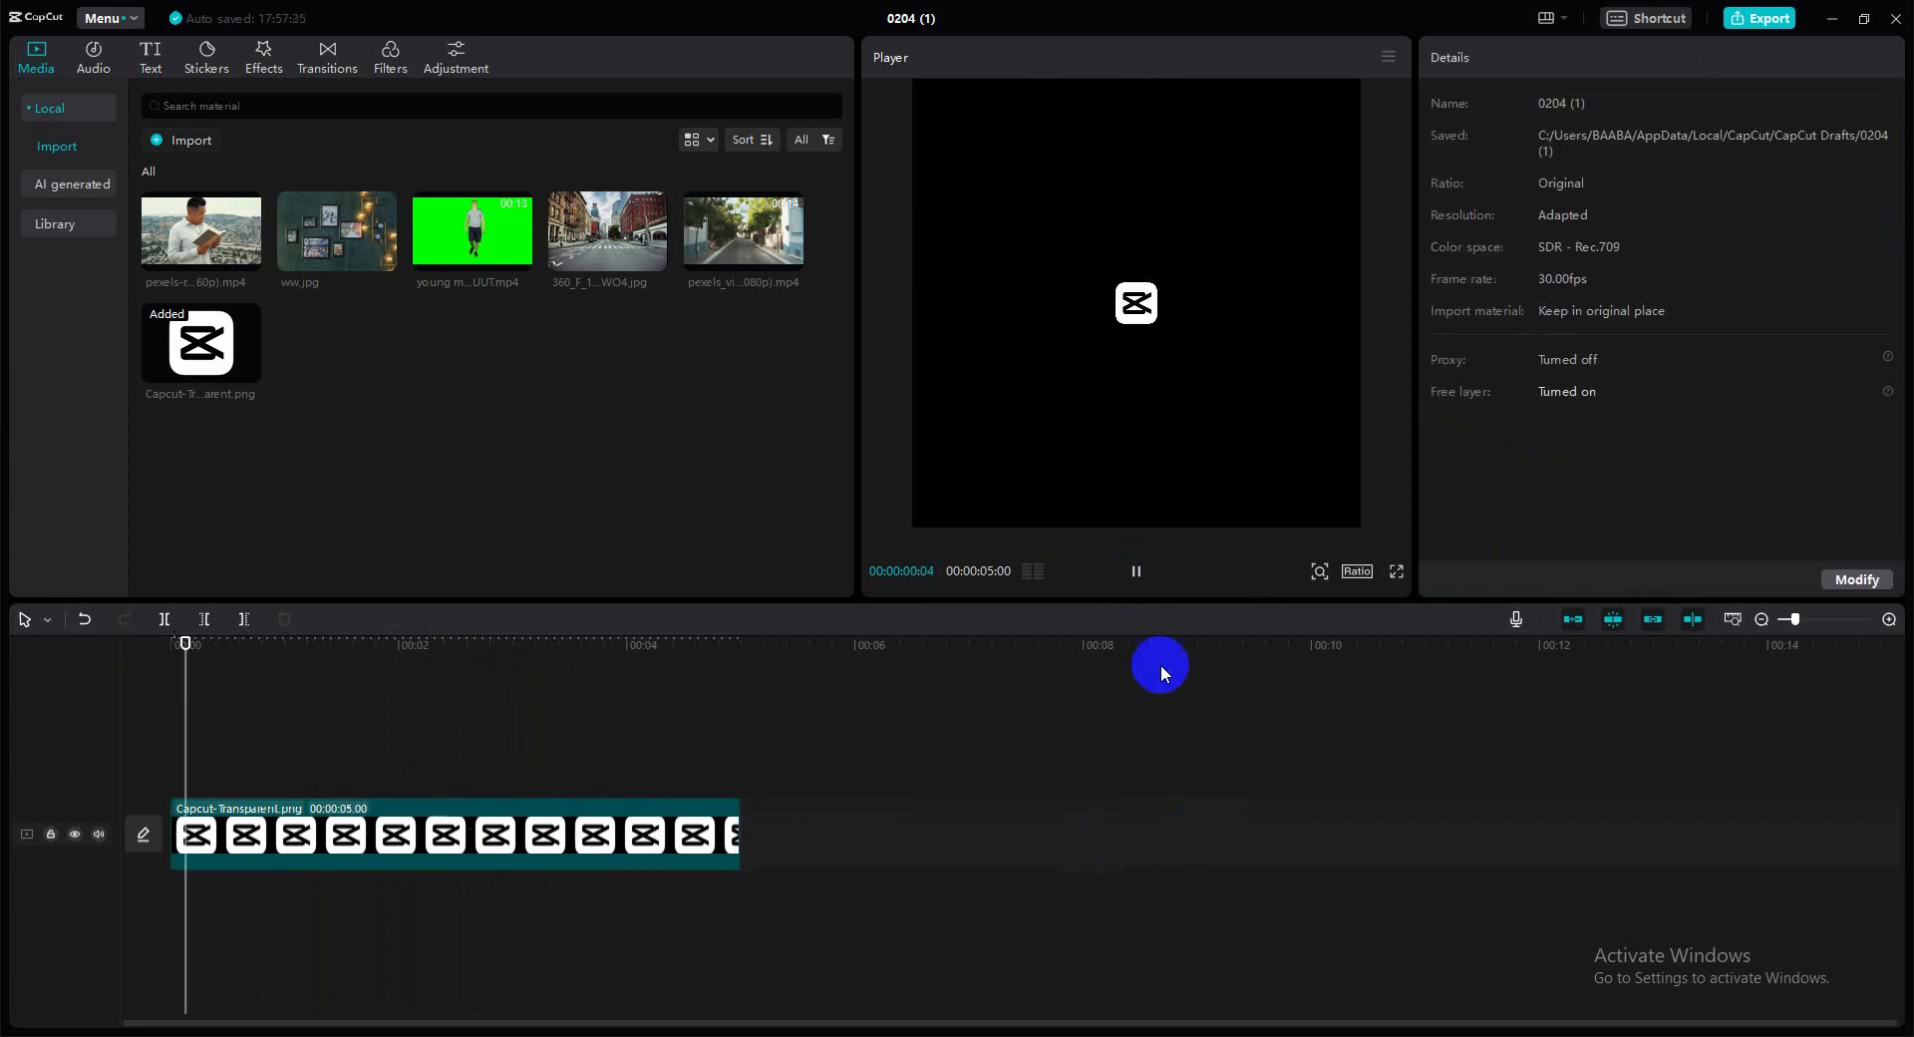